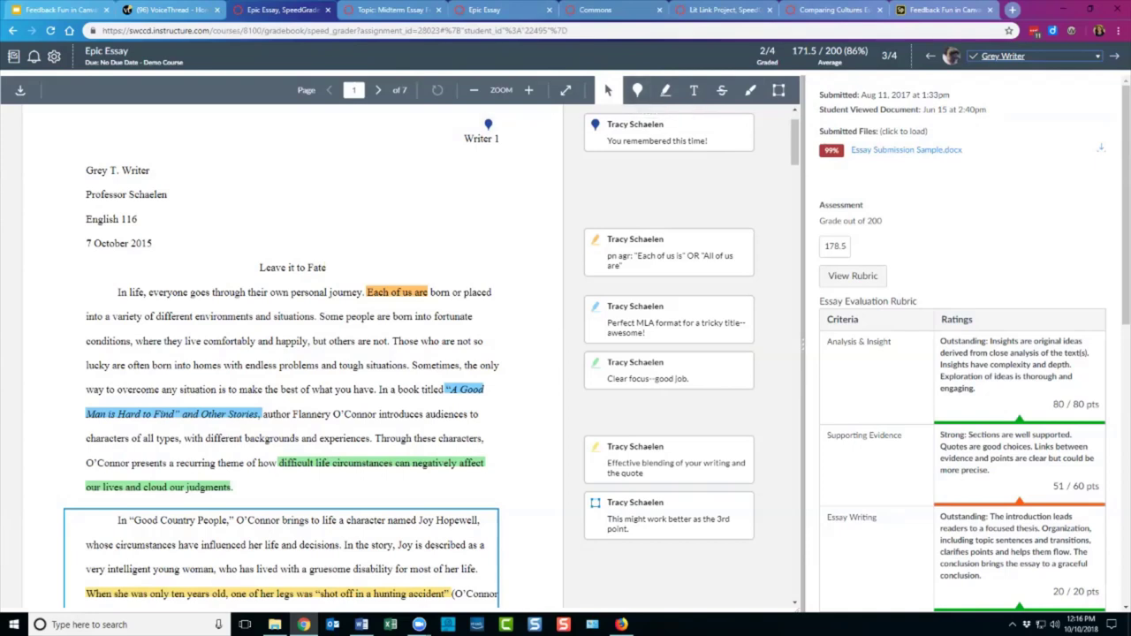
- Place a light blue point annotation above the essay title "Leave it to Fate" and leave its comment empty
left_click(637, 90)
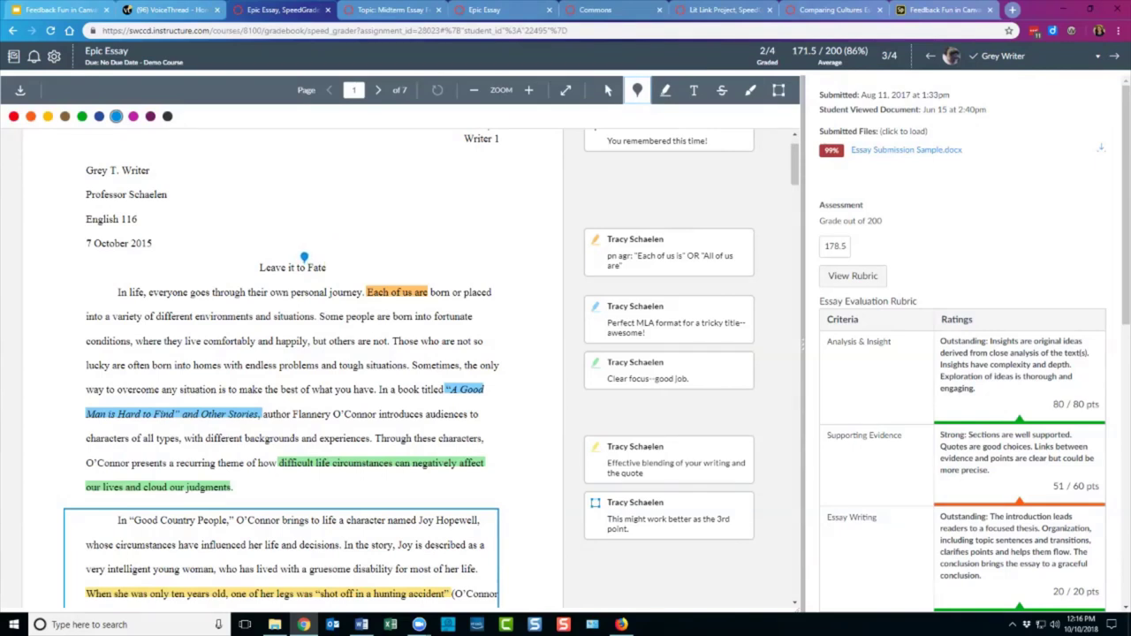
left_click(304, 258)
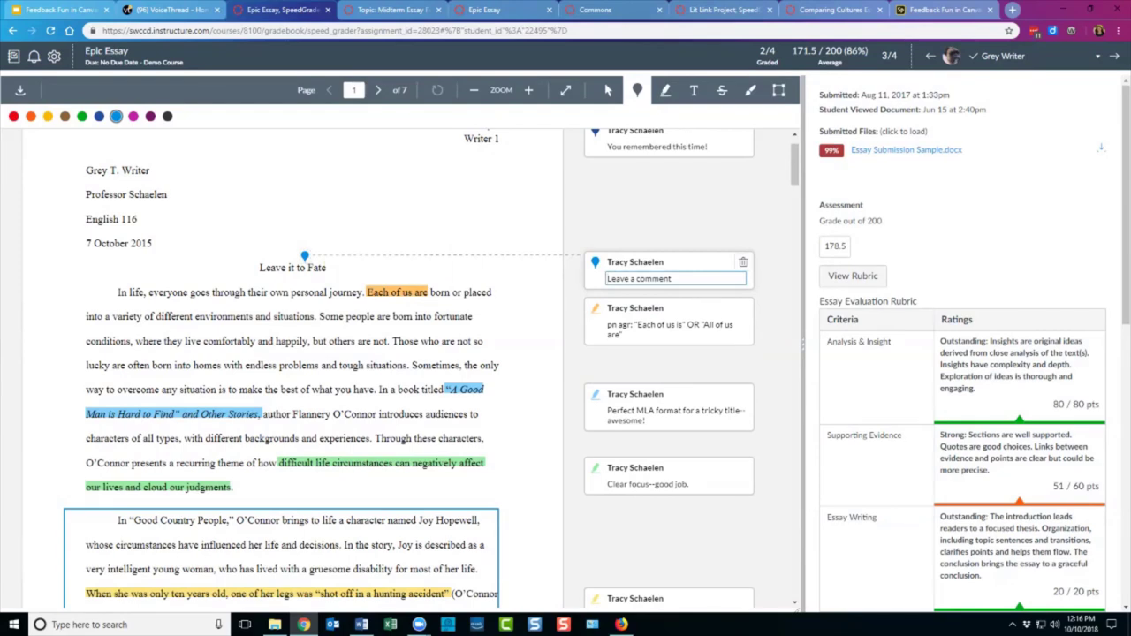
key("Escape")
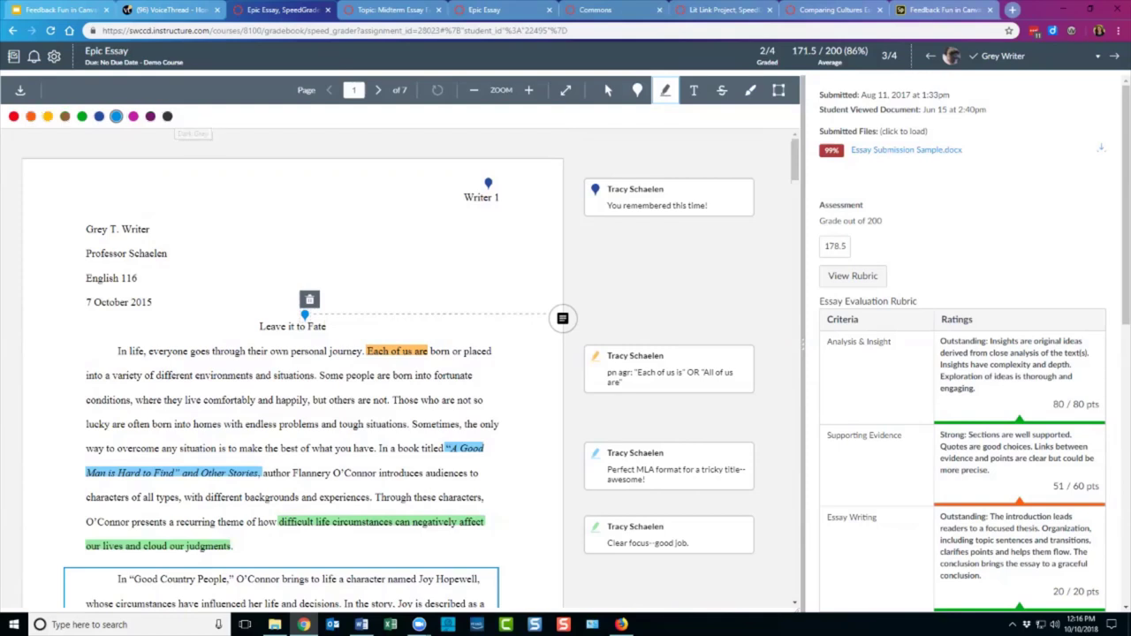
- Highlight "live comfortably and happily" in yellow in the first paragraph and recolour the highlight green
scroll(291, 371, "down", 3)
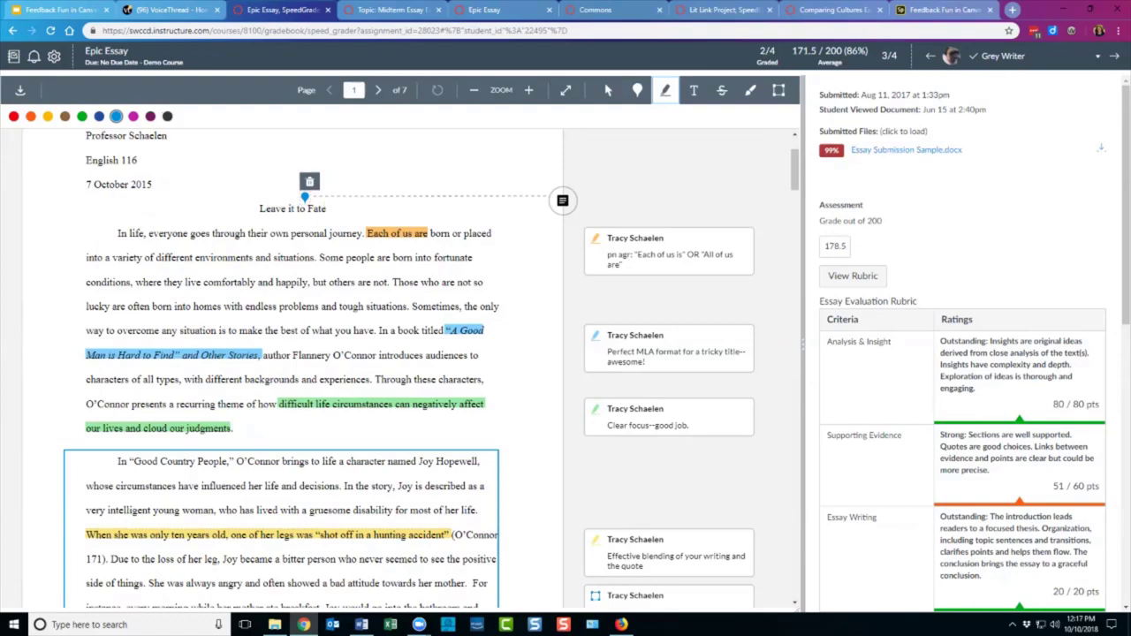
key("Escape")
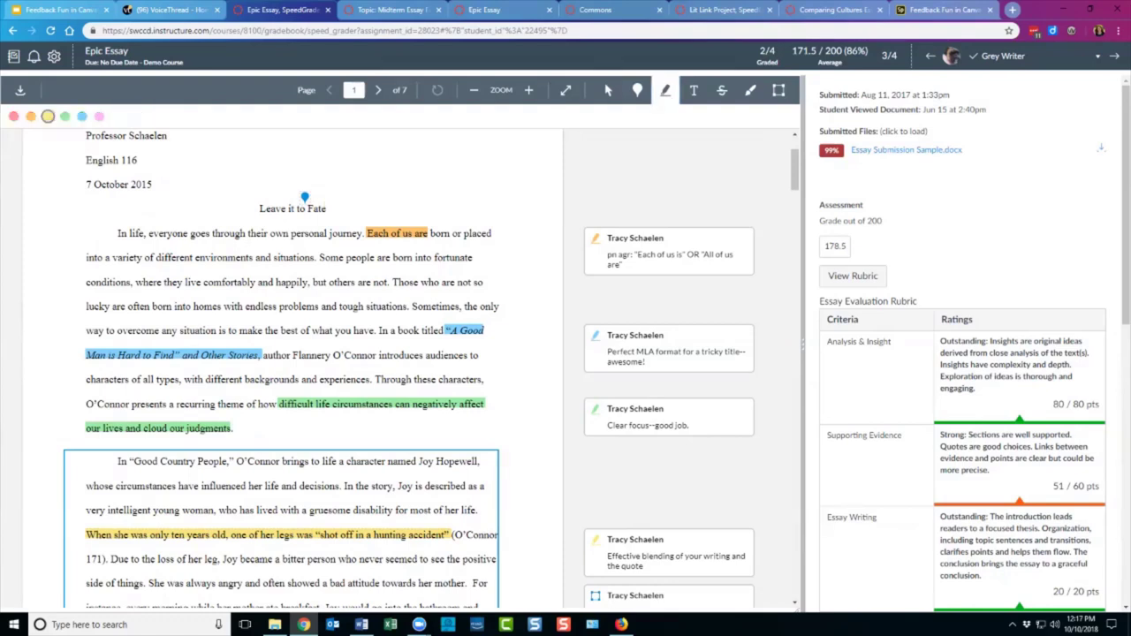
left_click_drag(309, 281, 184, 282)
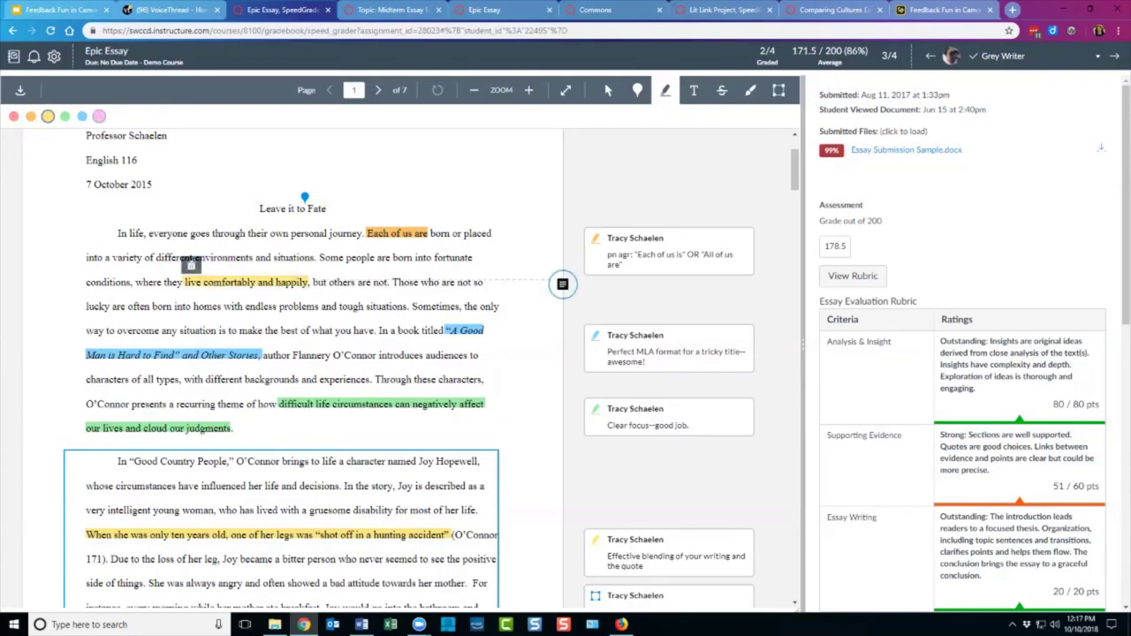
left_click(562, 283)
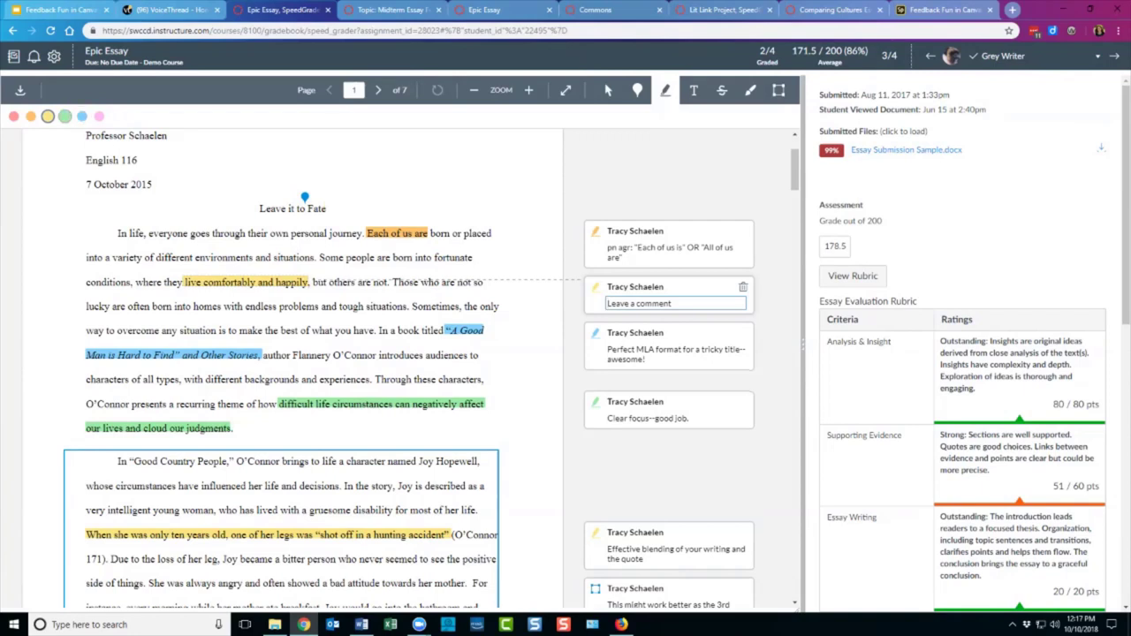
left_click(64, 116)
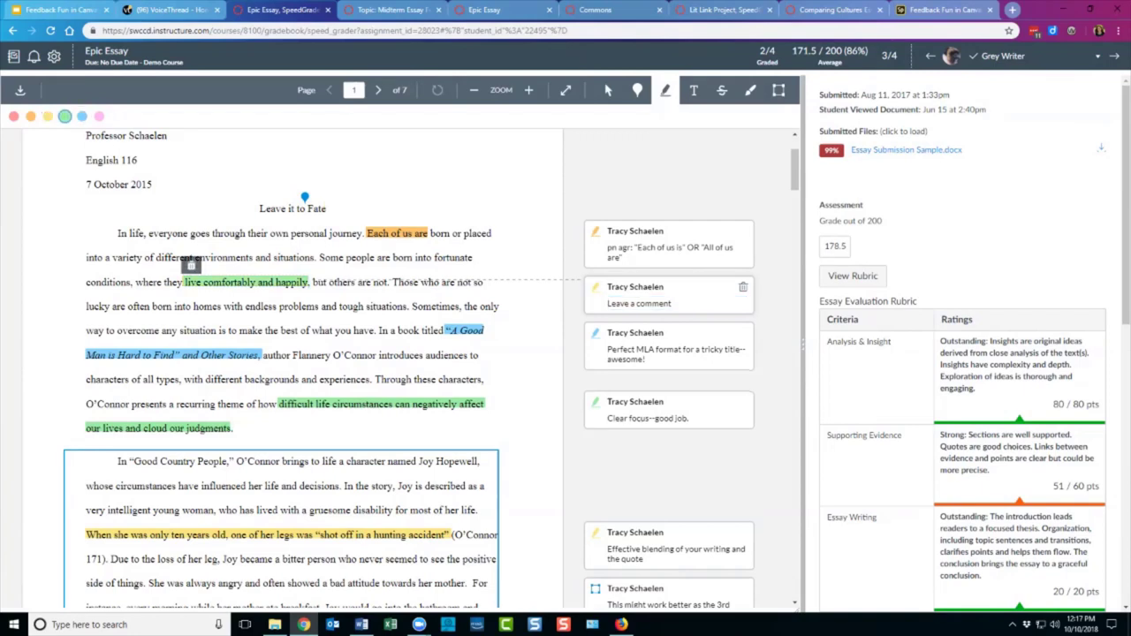
- Delete the highlight annotation on "live comfortably and happily"
left_click(742, 286)
left_click(337, 179)
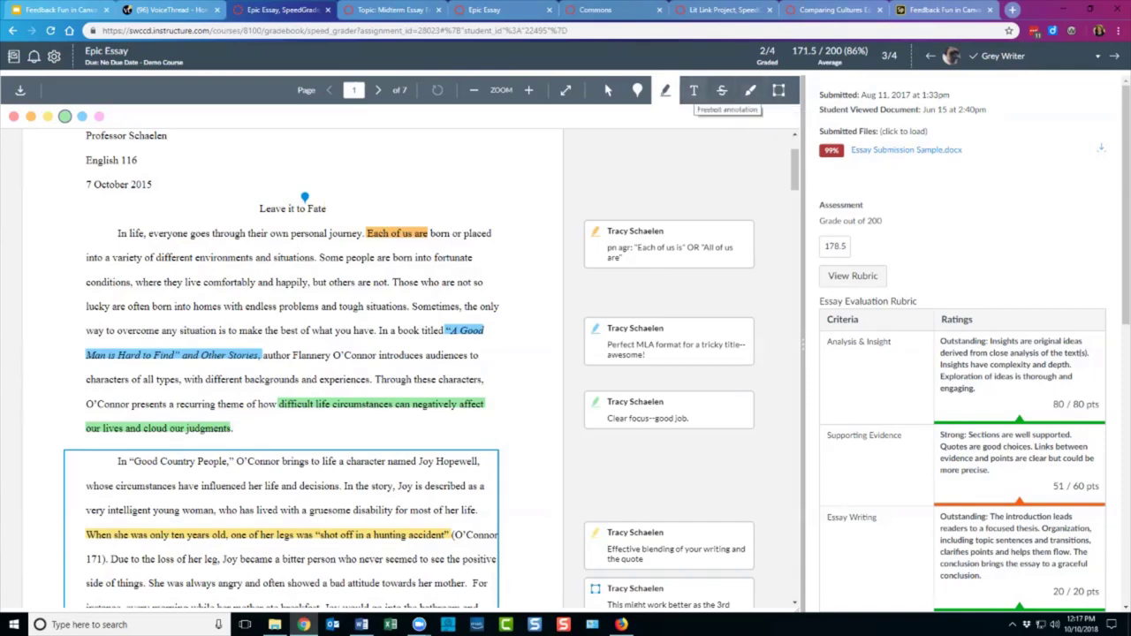
- Add a medium-sized purple free-text annotation reading "This section's heading?" above the first paragraph on page 2
scroll(291, 353, "down", 10)
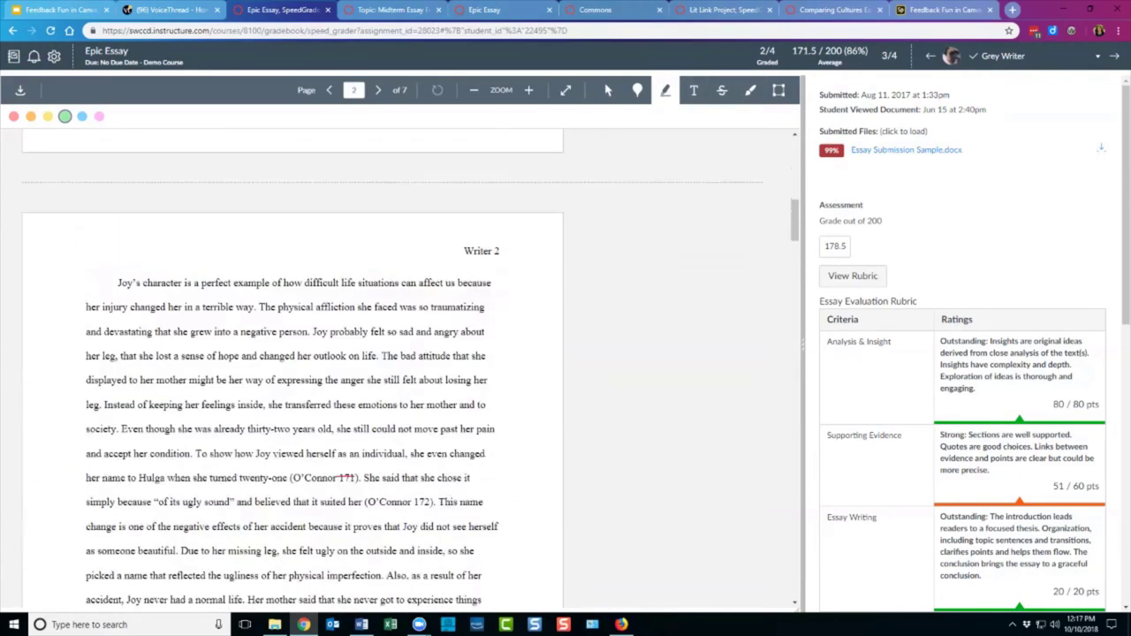
scroll(291, 354, "up", 2)
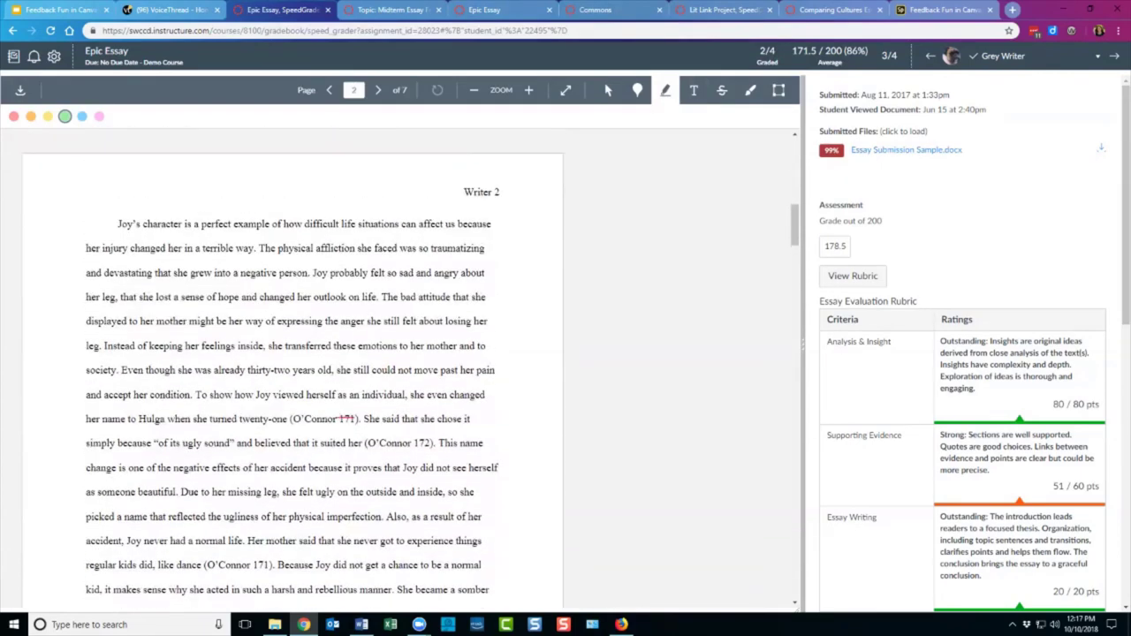
scroll(292, 364, "down", 2)
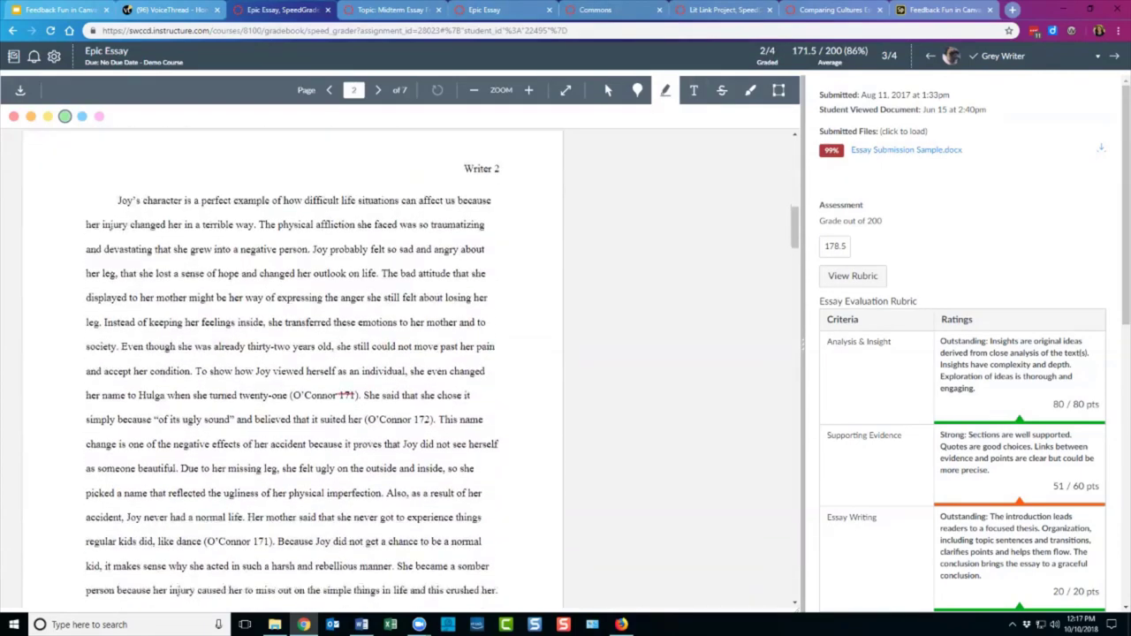
scroll(291, 364, "up", 2)
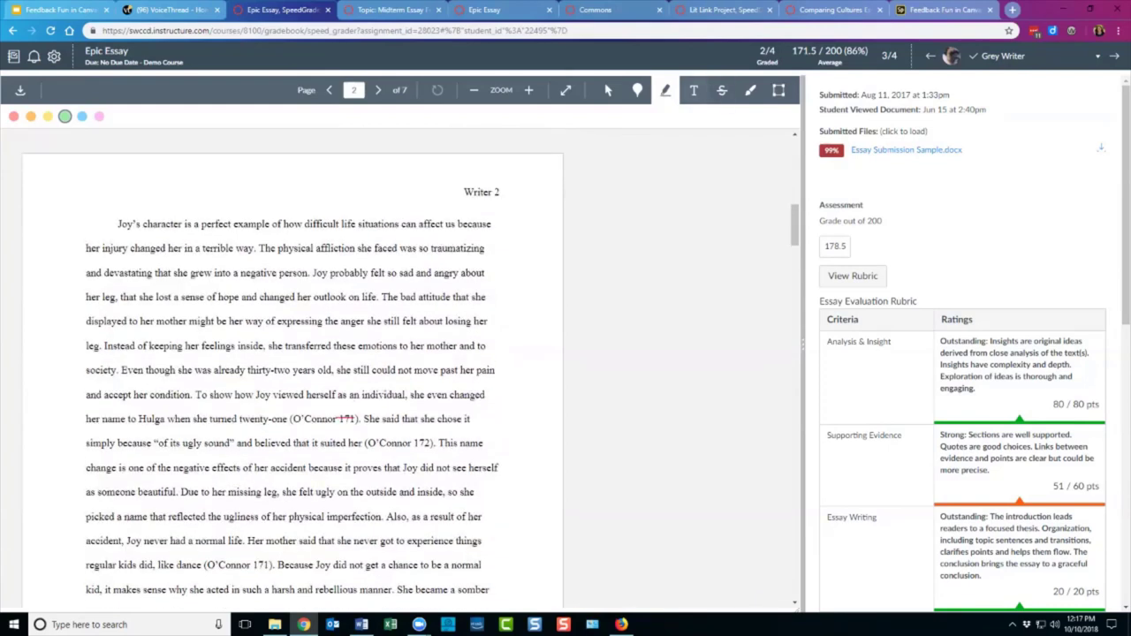
left_click(694, 90)
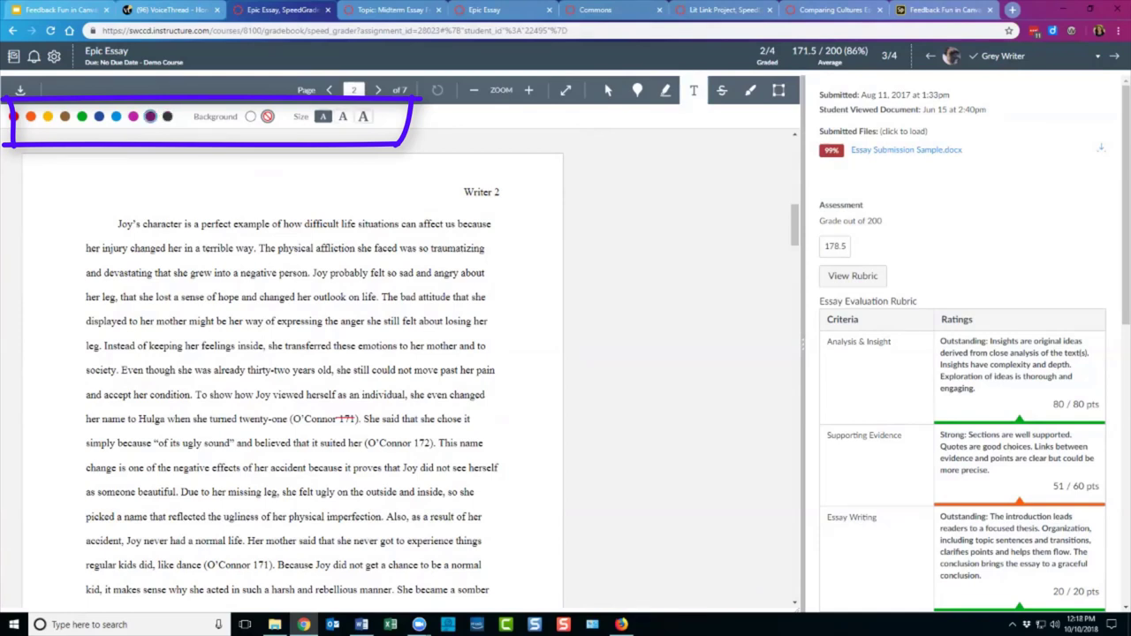
left_click(342, 116)
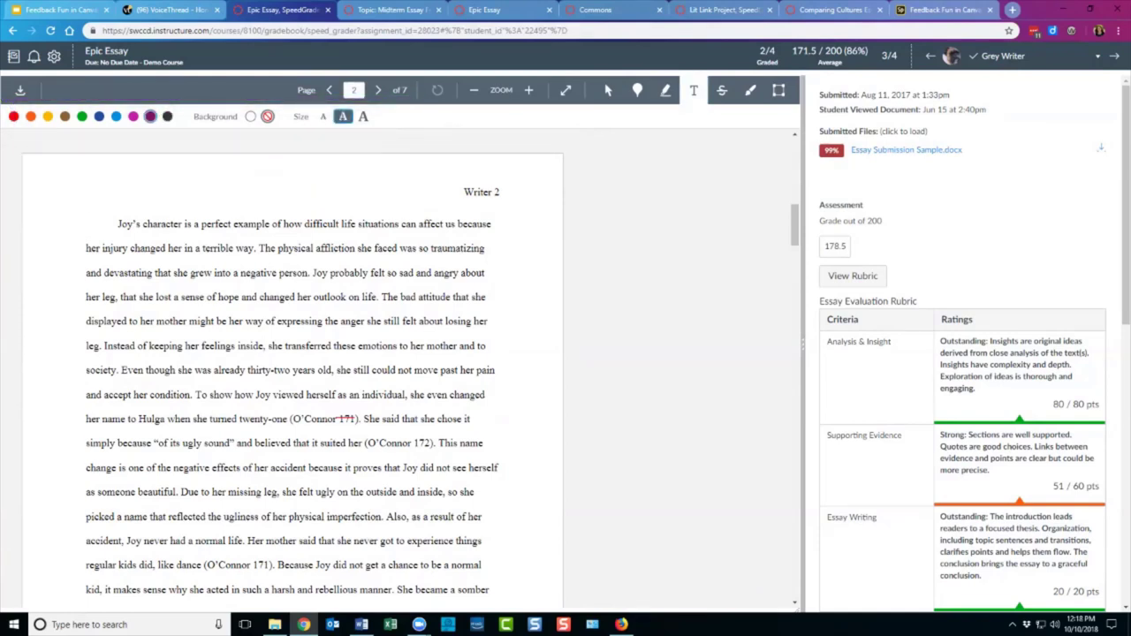
left_click(170, 203)
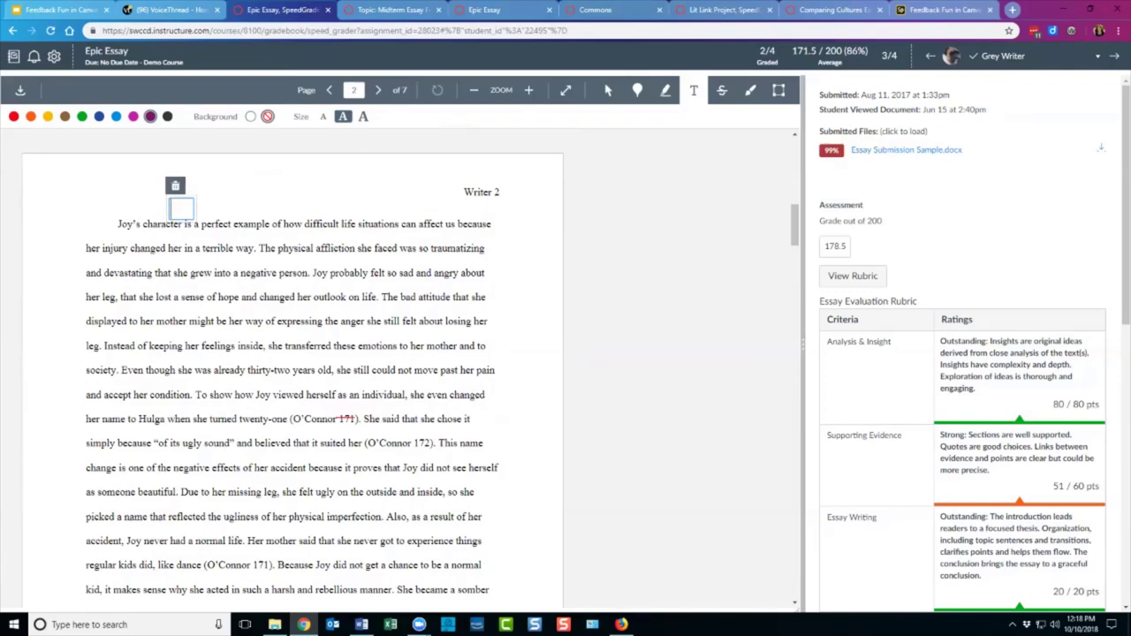
type("This section ex")
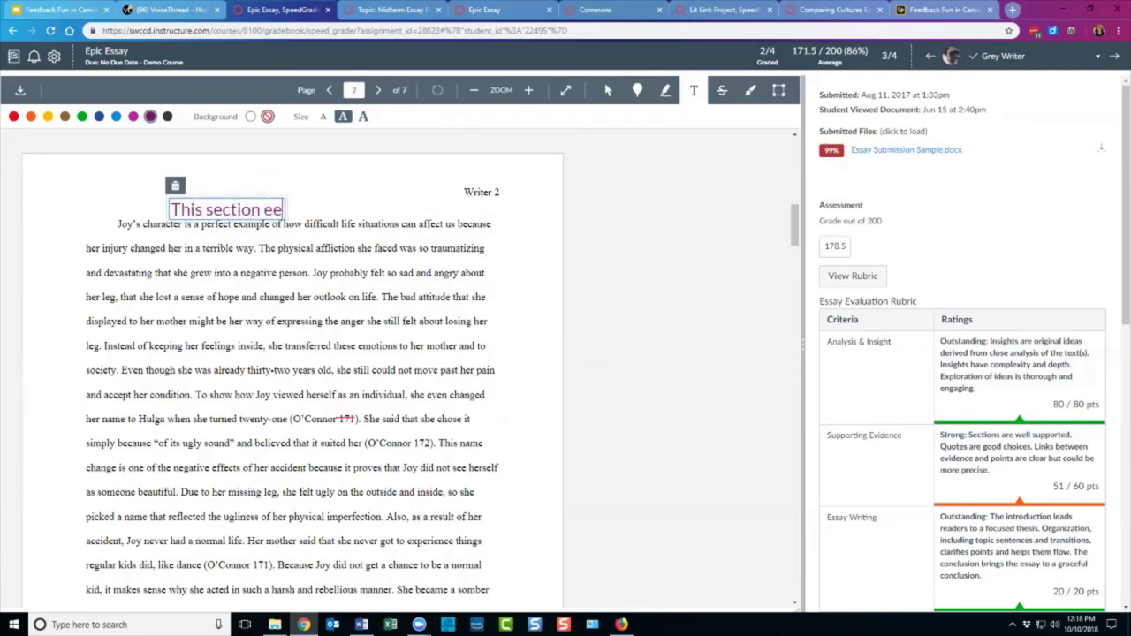
key("BackSpace")
key("BackSpace")
key("BackSpace")
type("'s heading?")
left_click(455, 274)
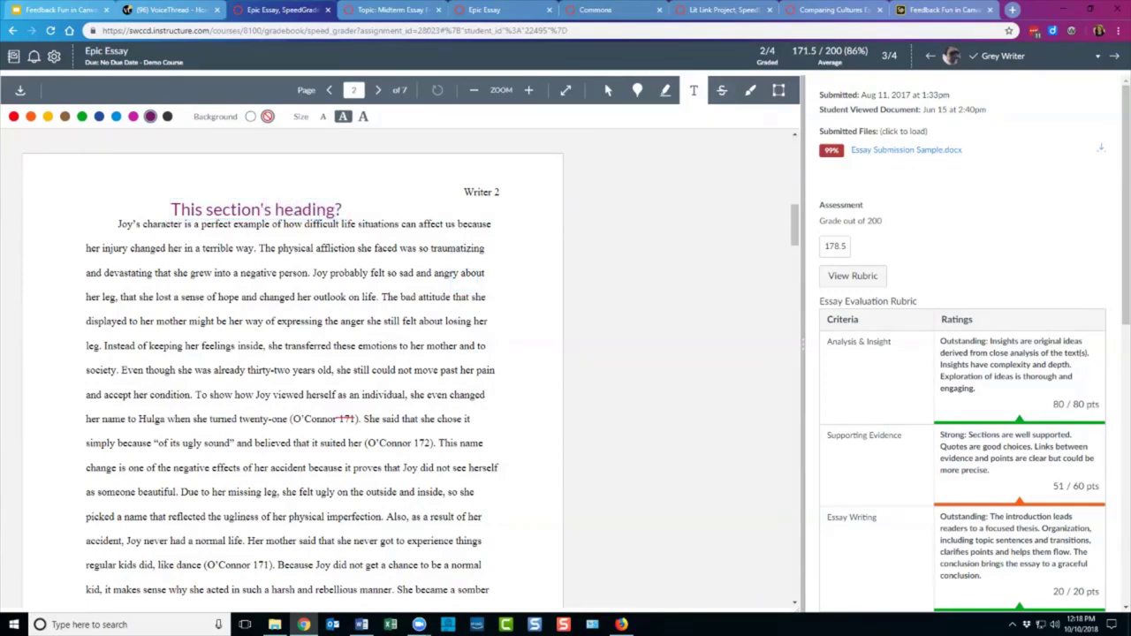
- Strike out "because" in red in the first line of page 2 and attach the comment "cuz"
left_click(722, 90)
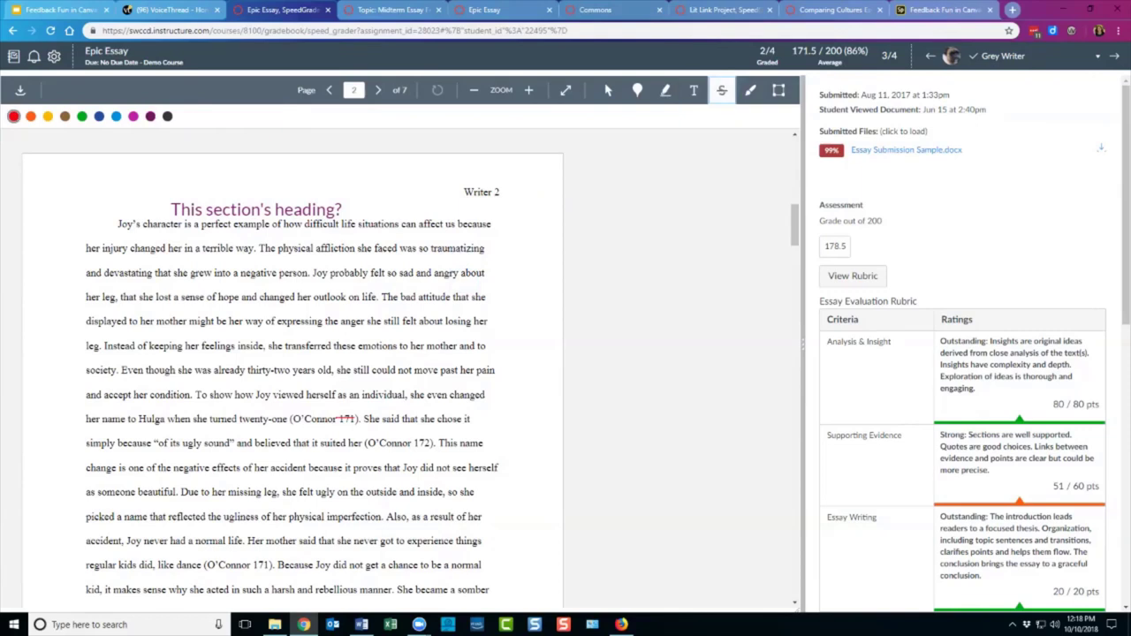
left_click_drag(456, 224, 492, 224)
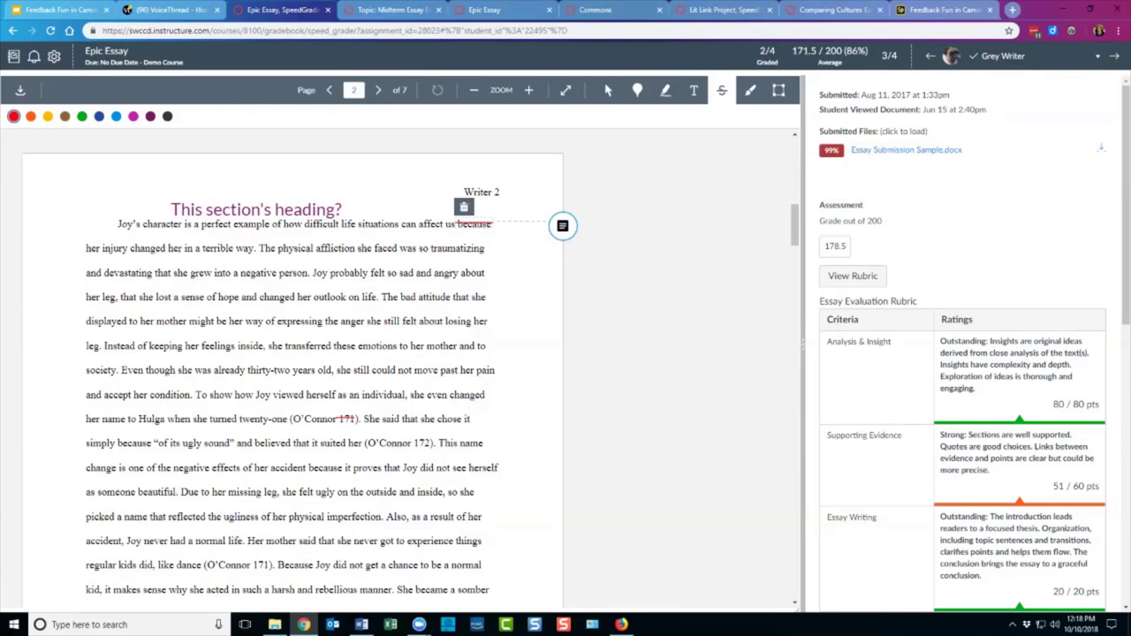
left_click(562, 225)
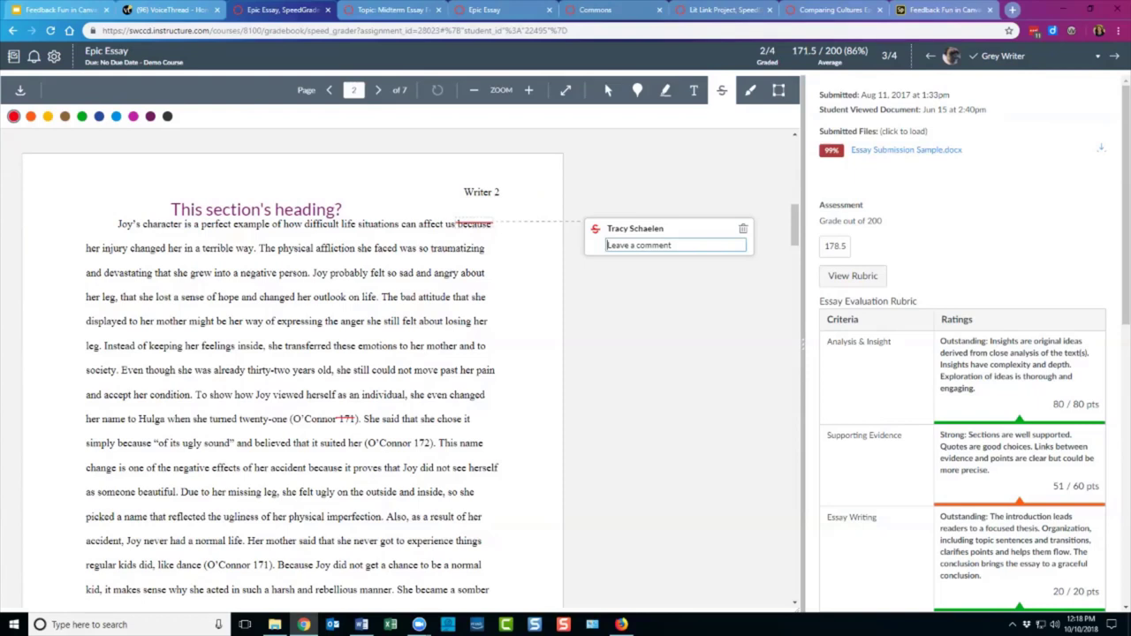
type("cuz")
key("Return")
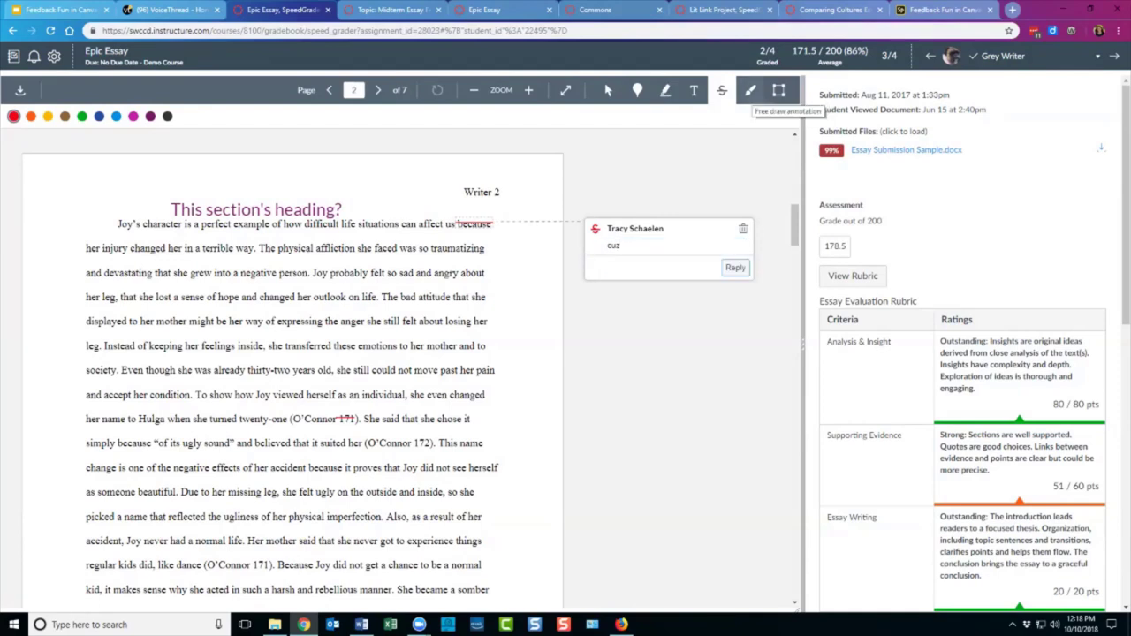
- Draw a smile curve with the thickest free-draw line beside the page 2 heading annotation and recolour it red
left_click(750, 90)
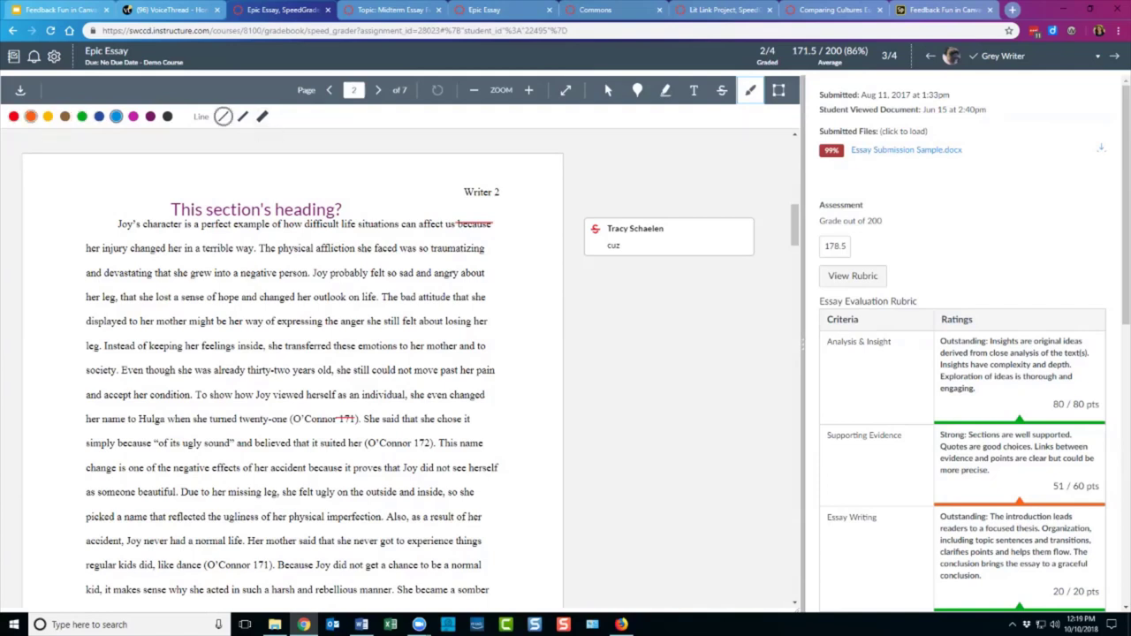
left_click(30, 115)
left_click(261, 116)
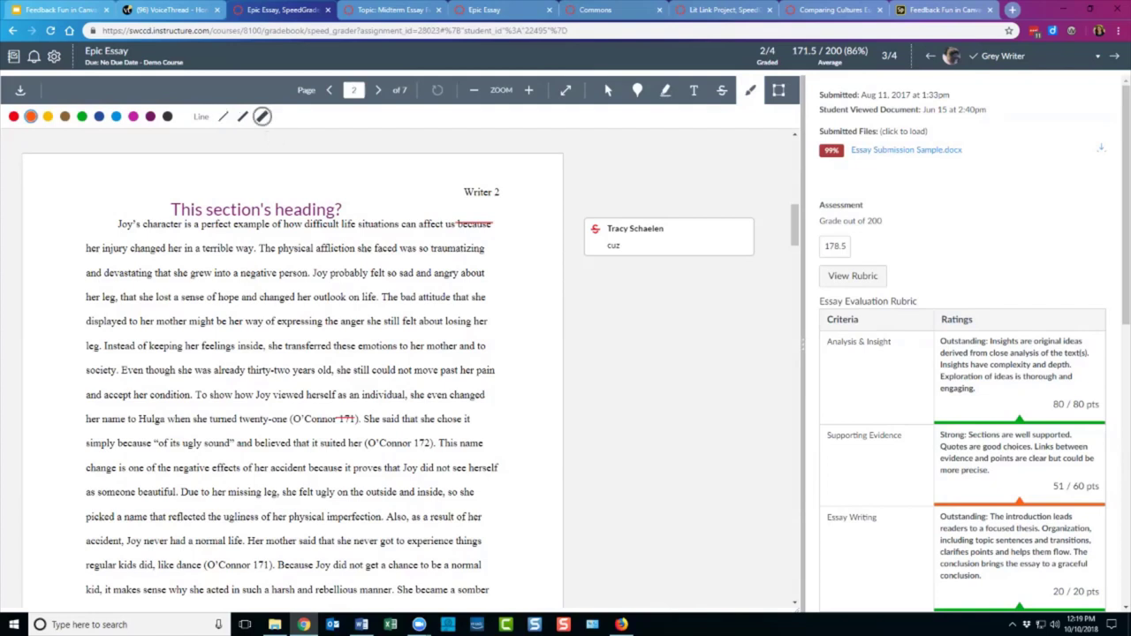
mouse_move(126, 188)
left_mouse_down()
mouse_move(124, 212)
mouse_move(90, 233)
mouse_move(75, 191)
left_mouse_up()
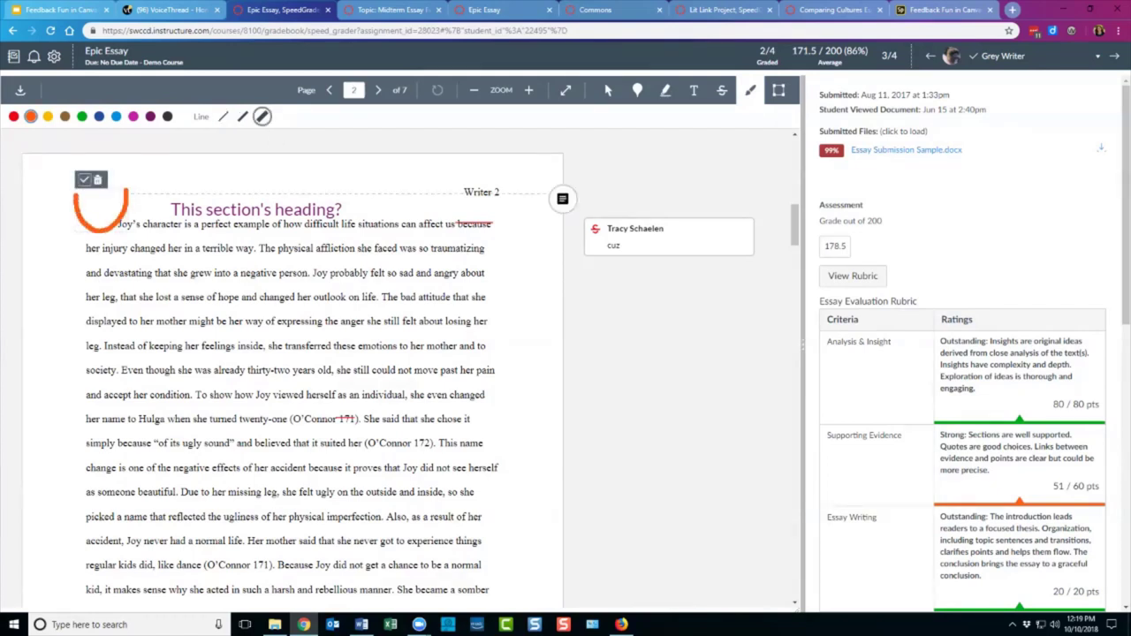
left_click(85, 179)
left_click(115, 116)
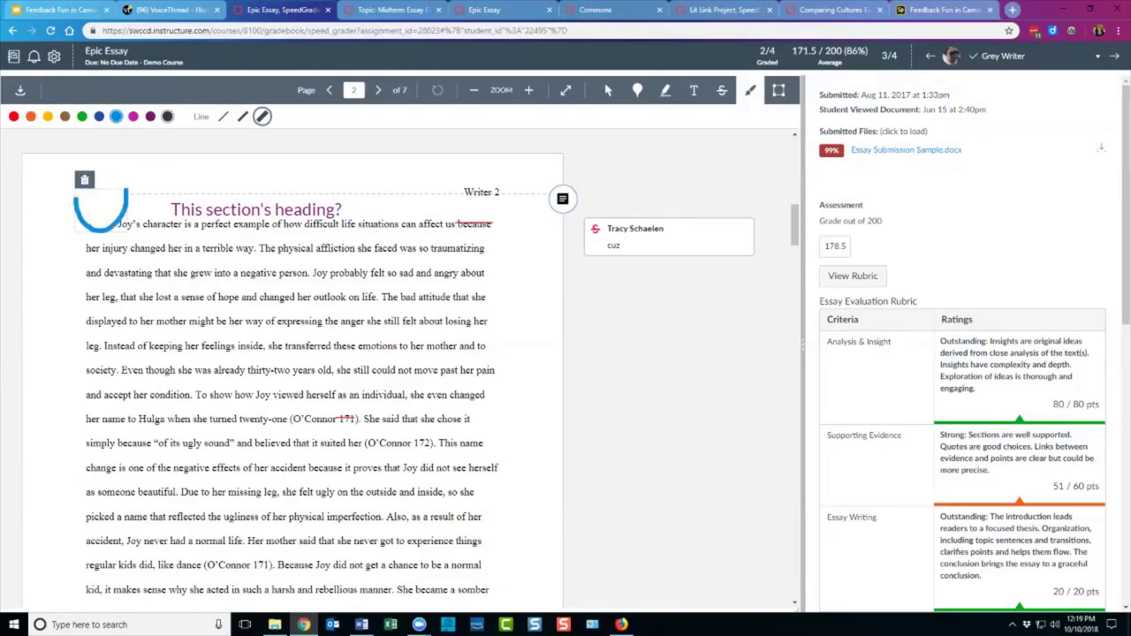
left_click(13, 116)
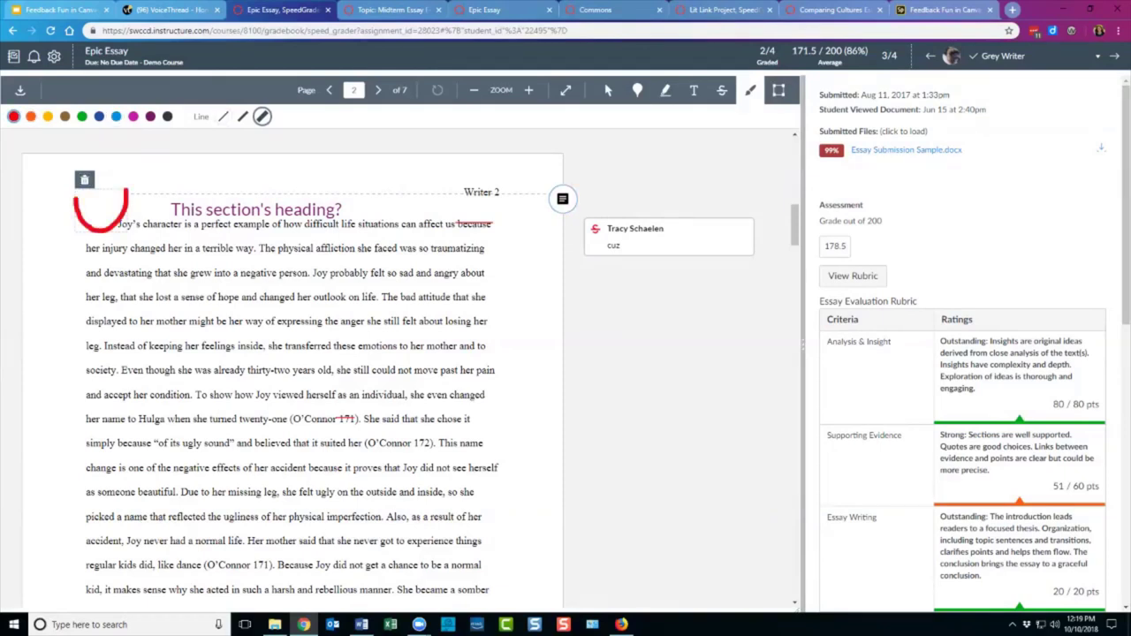
key("Escape")
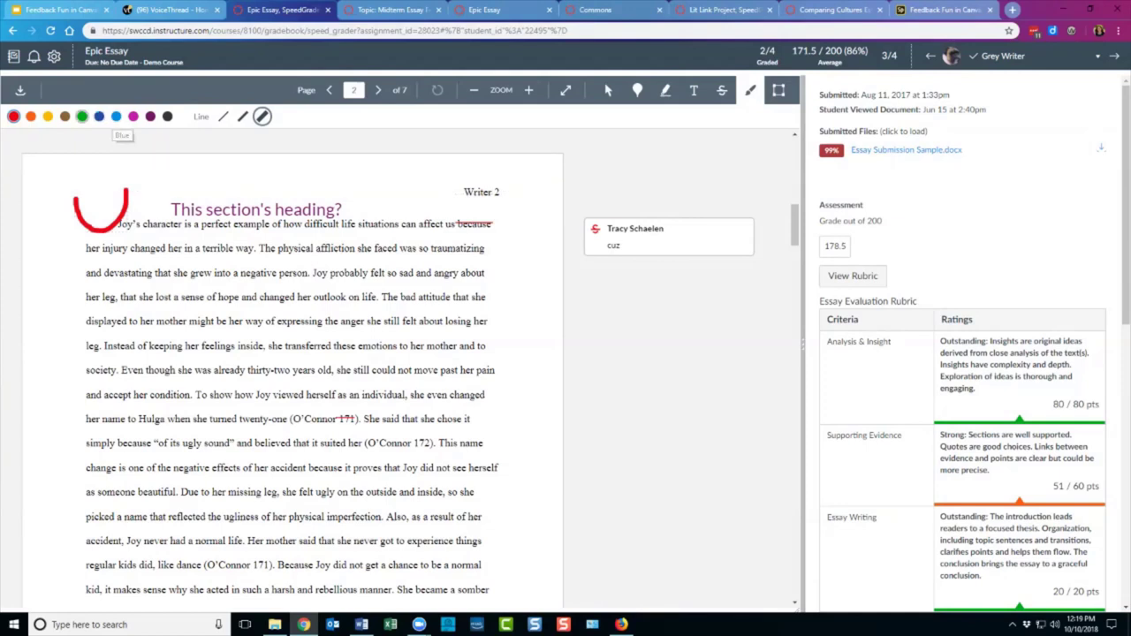
- Draw two green eyes and a green nose above the red smile curve on page 2
left_click(83, 116)
mouse_move(78, 167)
left_mouse_down()
mouse_move(83, 183)
mouse_move(115, 173)
left_mouse_up()
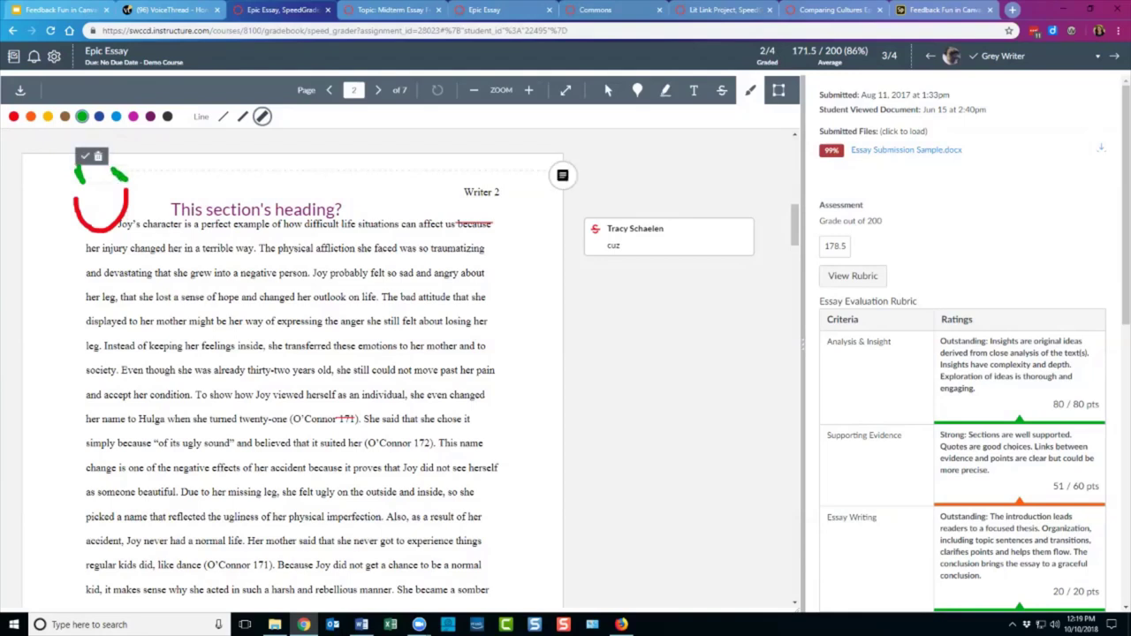
left_click_drag(103, 199, 103, 184)
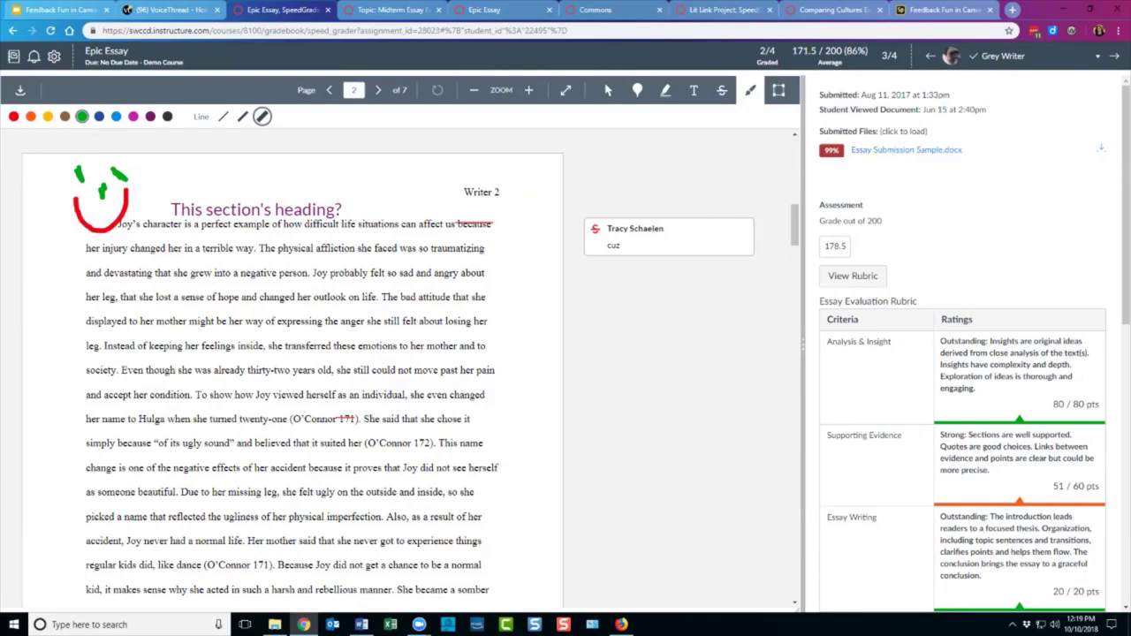
- Draw a light blue box annotation around the first three lines of the "Furthermore" paragraph on page 2
left_click(779, 90)
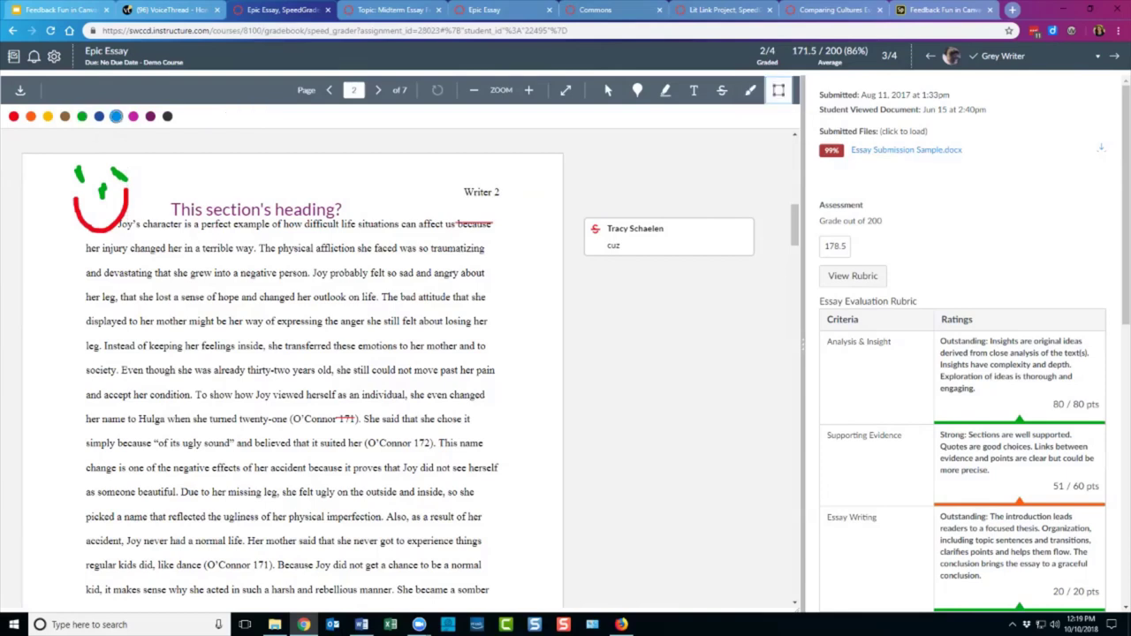
scroll(292, 353, "down", 5)
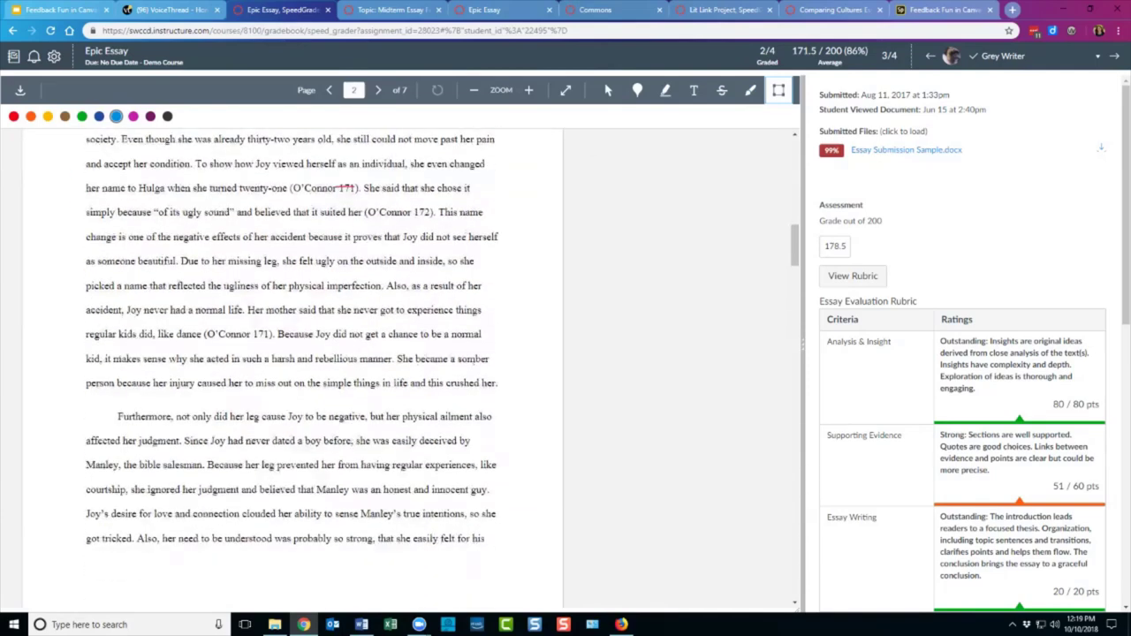
mouse_move(79, 281)
left_mouse_down()
mouse_move(416, 309)
mouse_move(508, 360)
left_mouse_up()
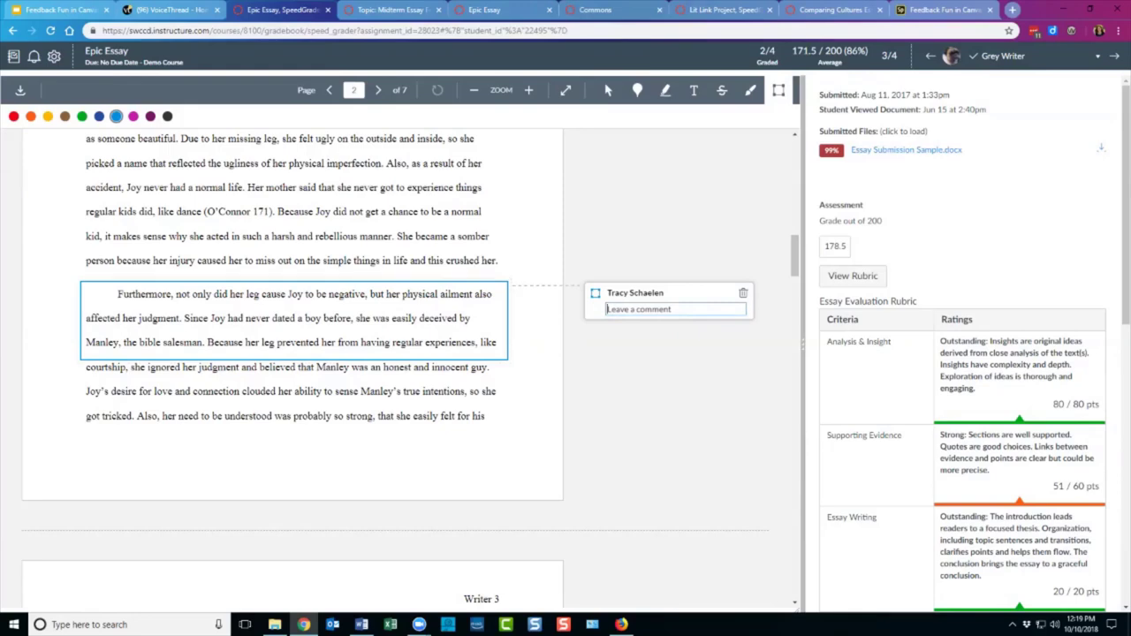
scroll(291, 366, "up", 10)
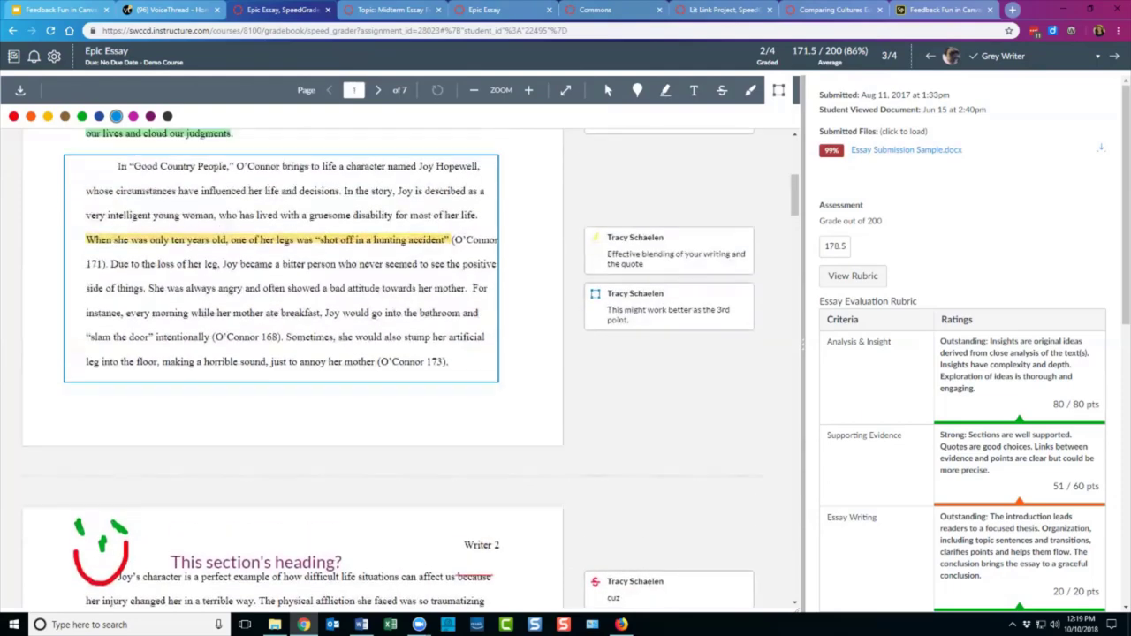
scroll(291, 367, "up", 1)
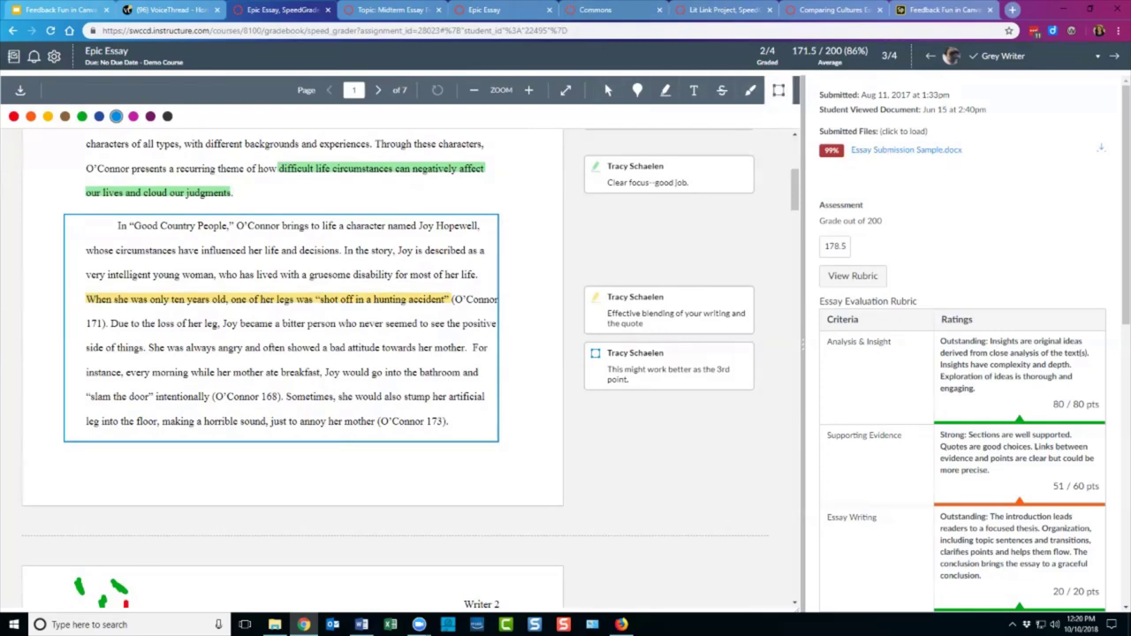
- Show the comment attached to the orange "Each of us are" highlight in the essay's first paragraph
scroll(304, 196, "up", 5)
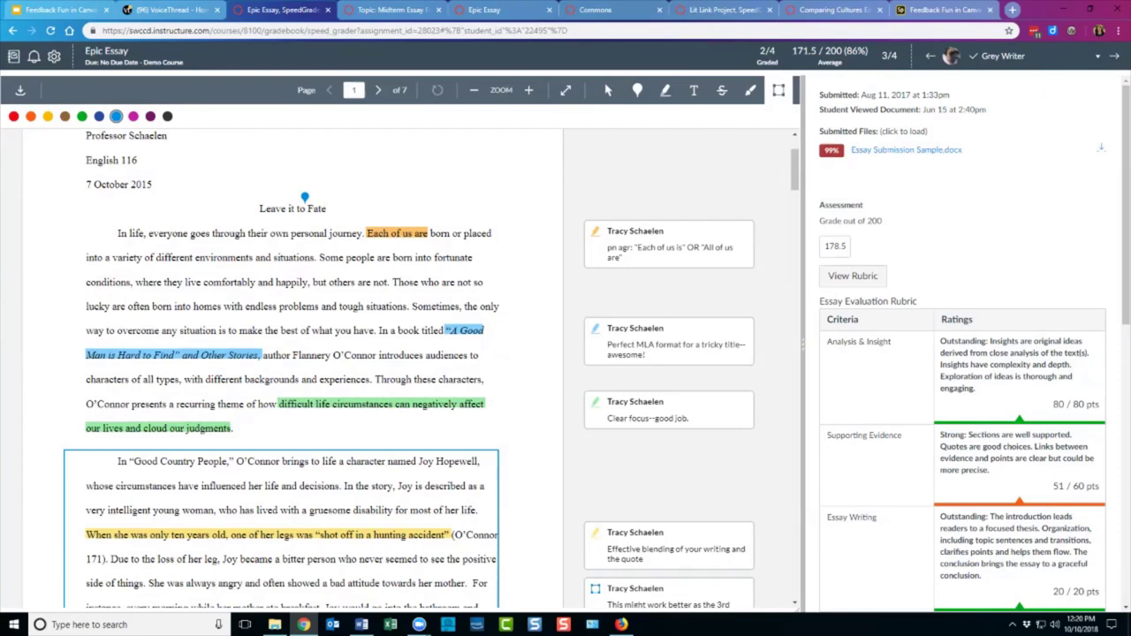
left_click(412, 232)
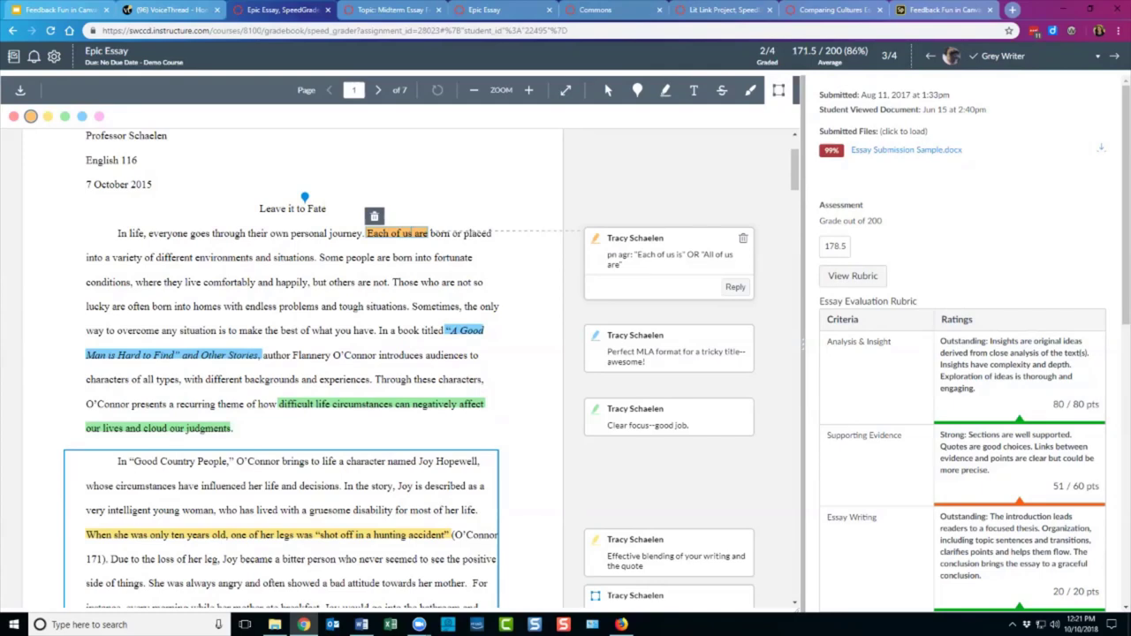
- Open the "Midterm Essay Feedback!" announcement and play its "Finding Your Feedback in Canvas" video enlarged
left_click(389, 10)
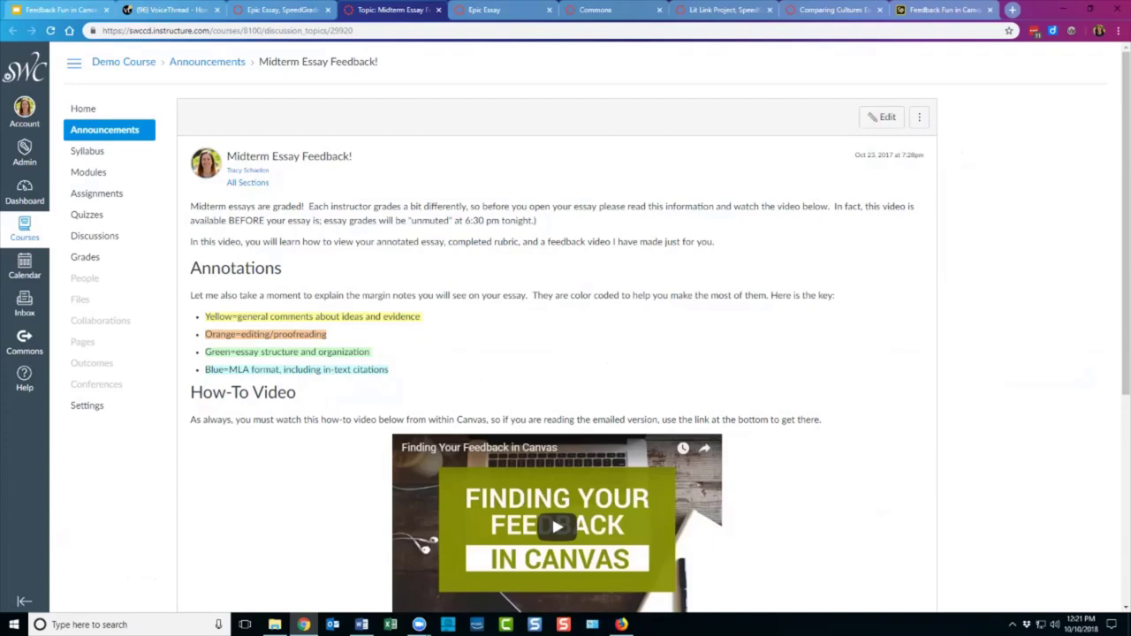
scroll(565, 354, "down", 1)
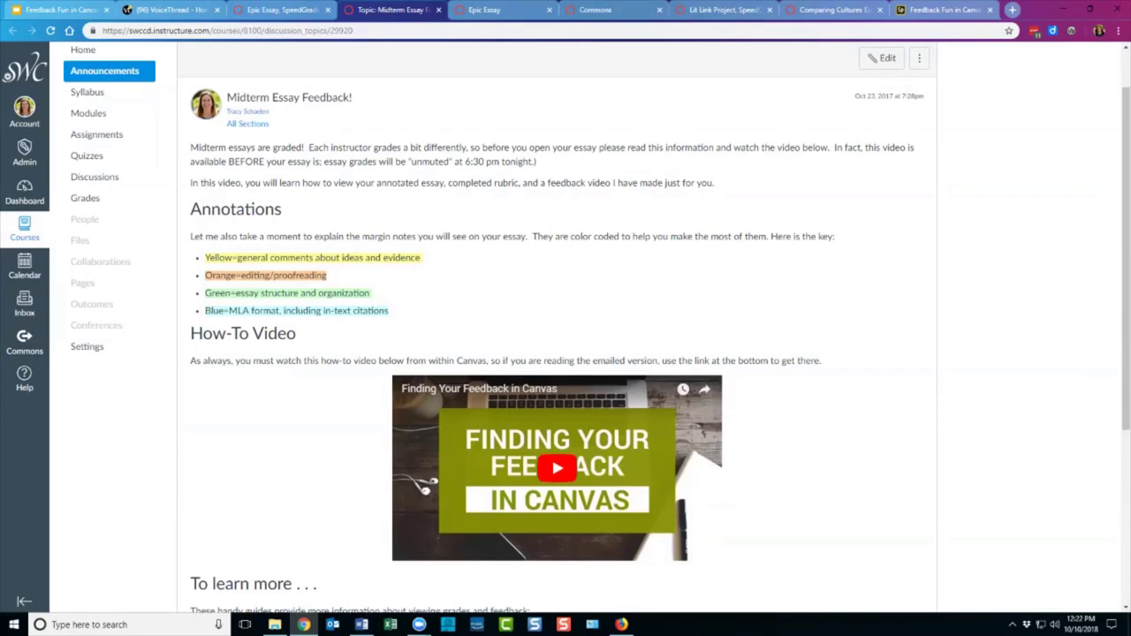
left_click(556, 468)
left_click(704, 549)
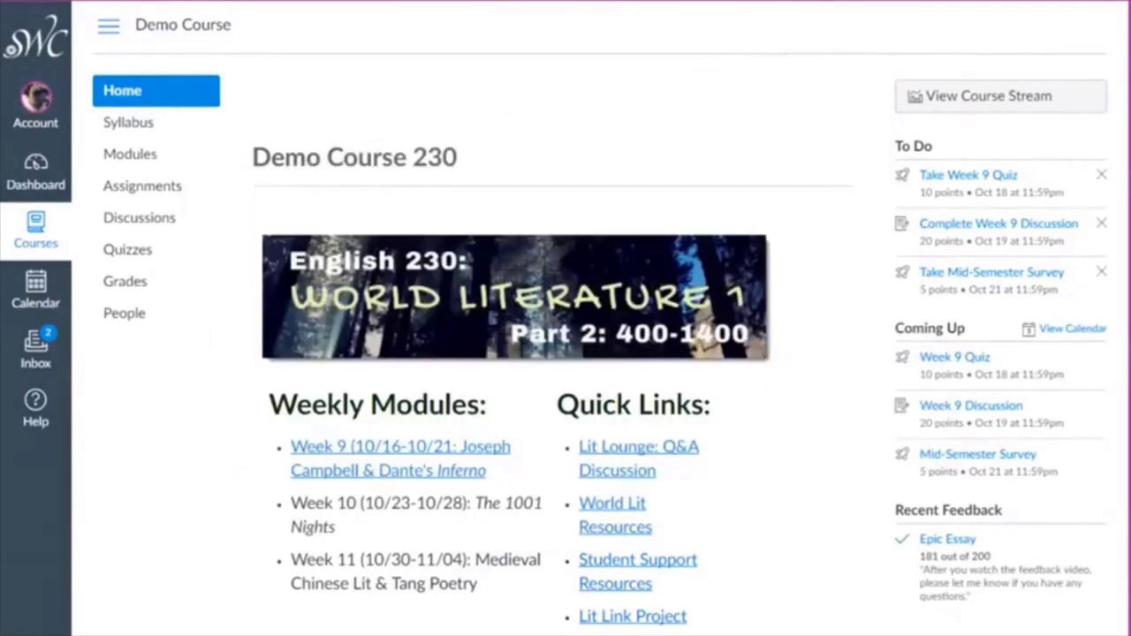
- Open the student's course grades and view the submission details for Epic Essay
left_click(111, 283)
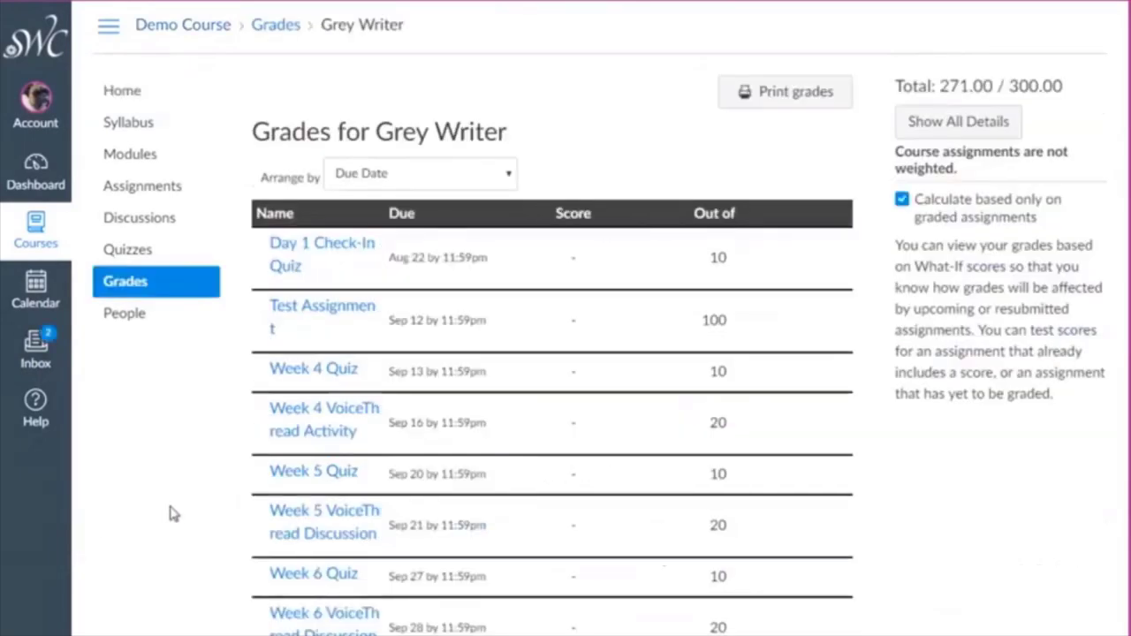
scroll(171, 512, "down", 5)
scroll(174, 514, "down", 4)
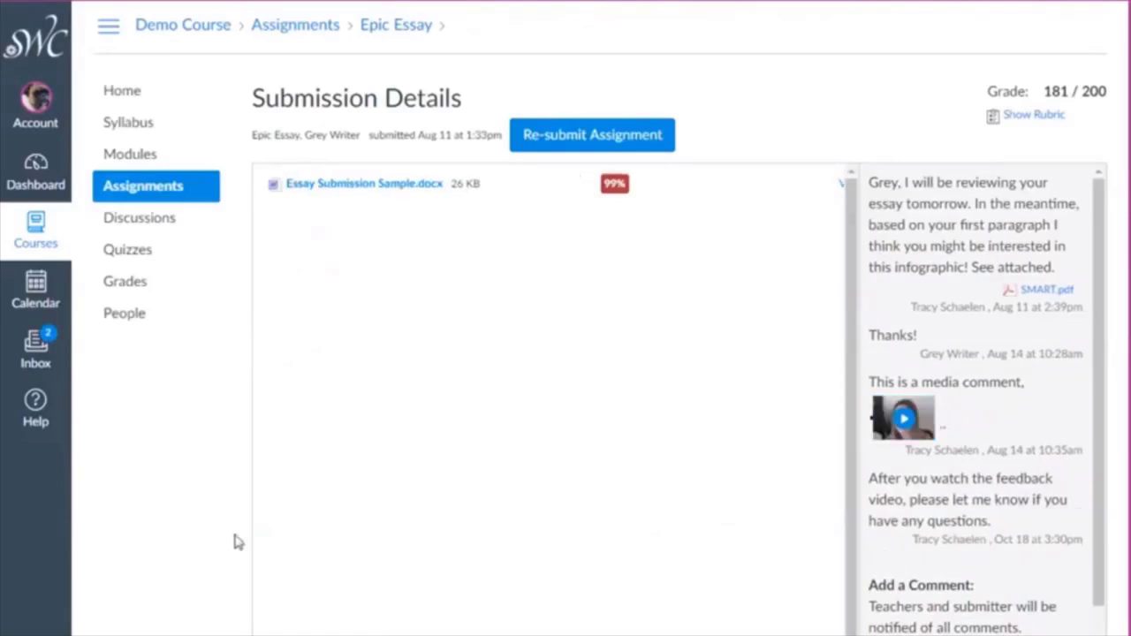
- Collapse the course navigation and view the annotated feedback on Essay Submission Sample.docx in full screen
left_click(112, 93)
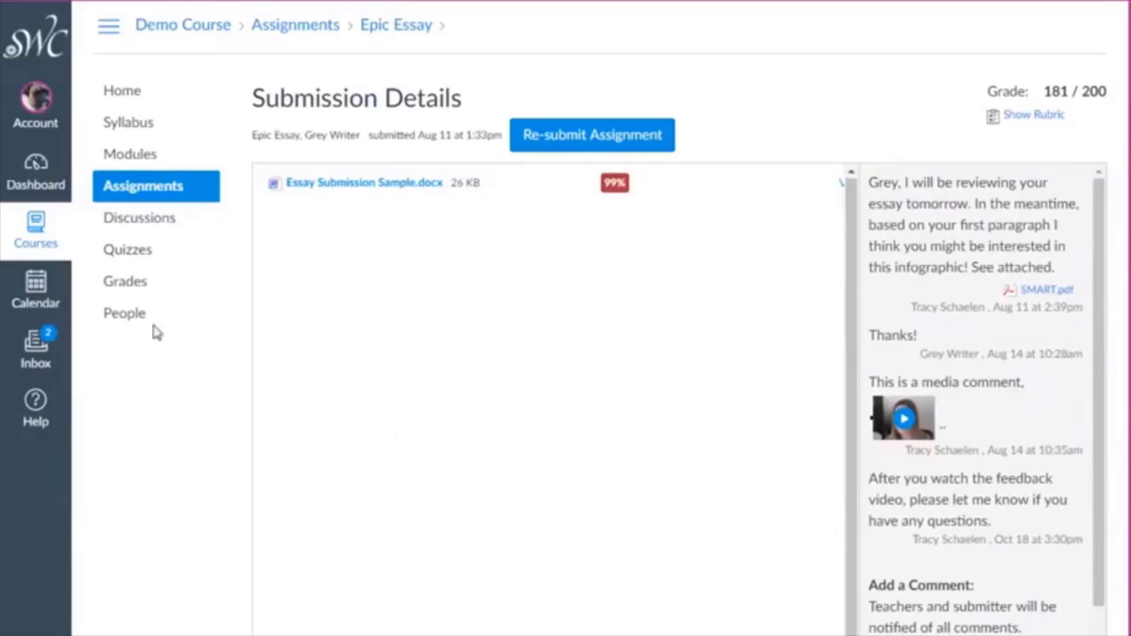
left_click(108, 32)
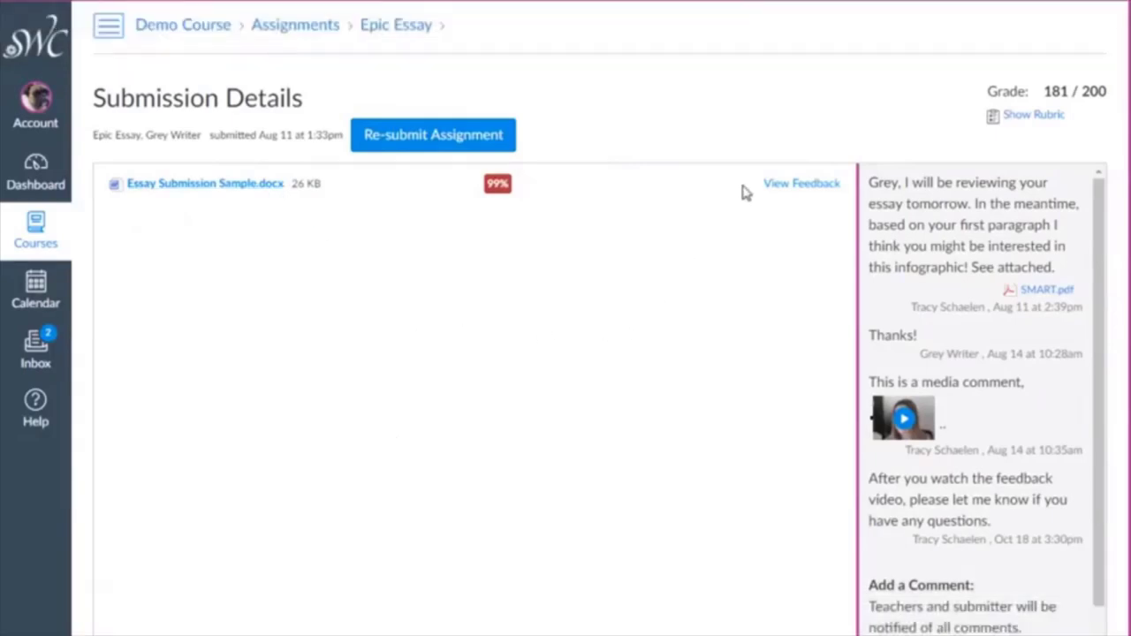
left_click(794, 185)
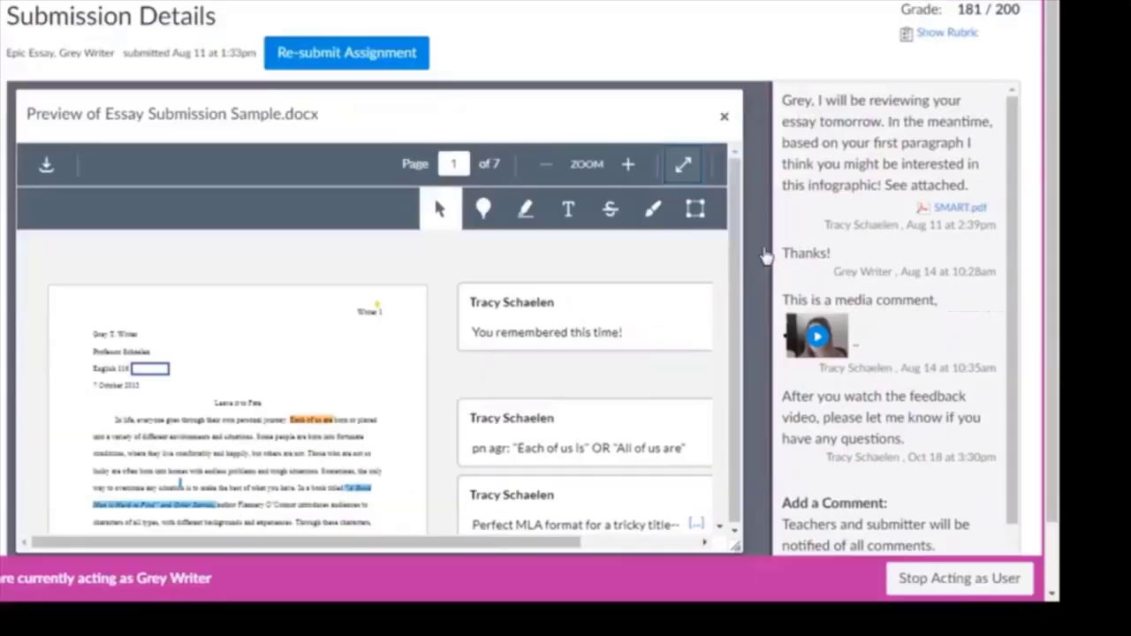
left_click(683, 164)
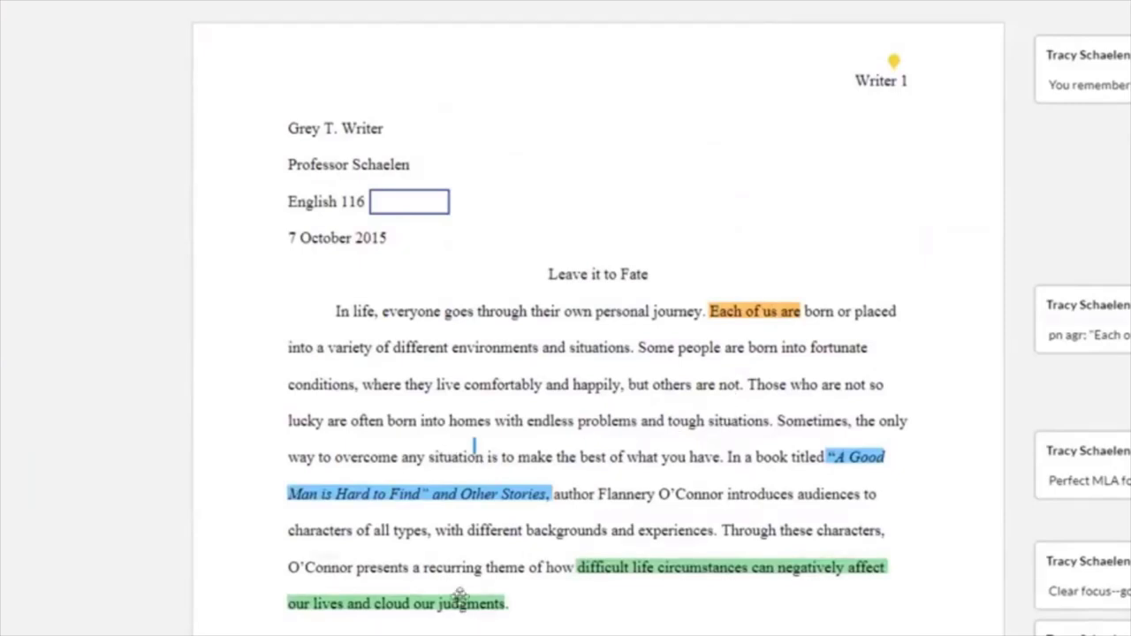
scroll(486, 499, "down", 2)
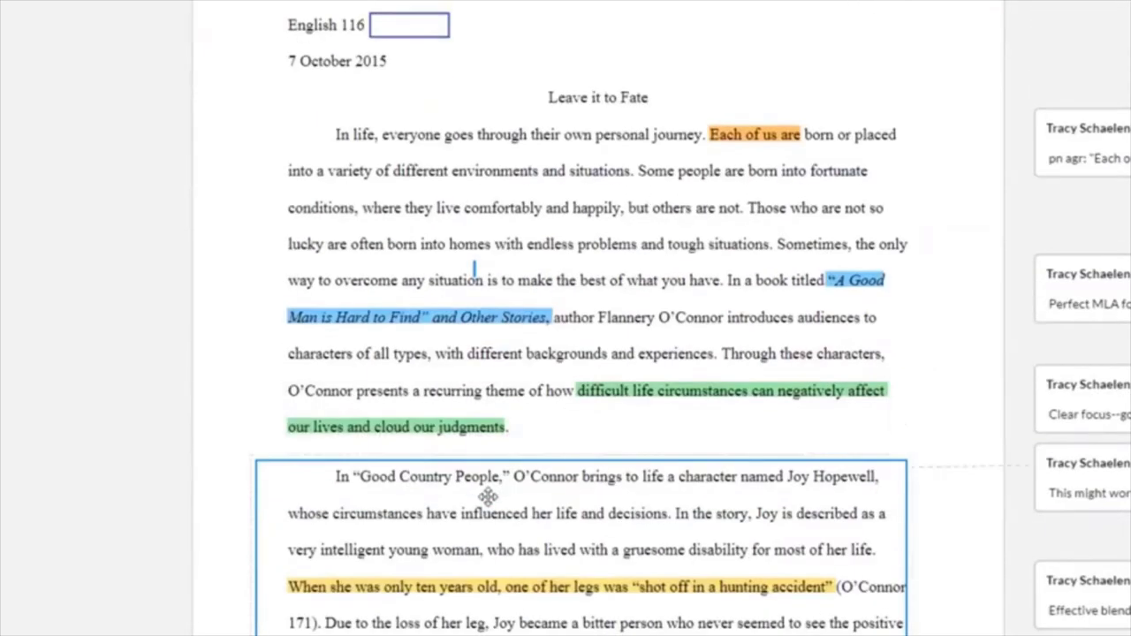
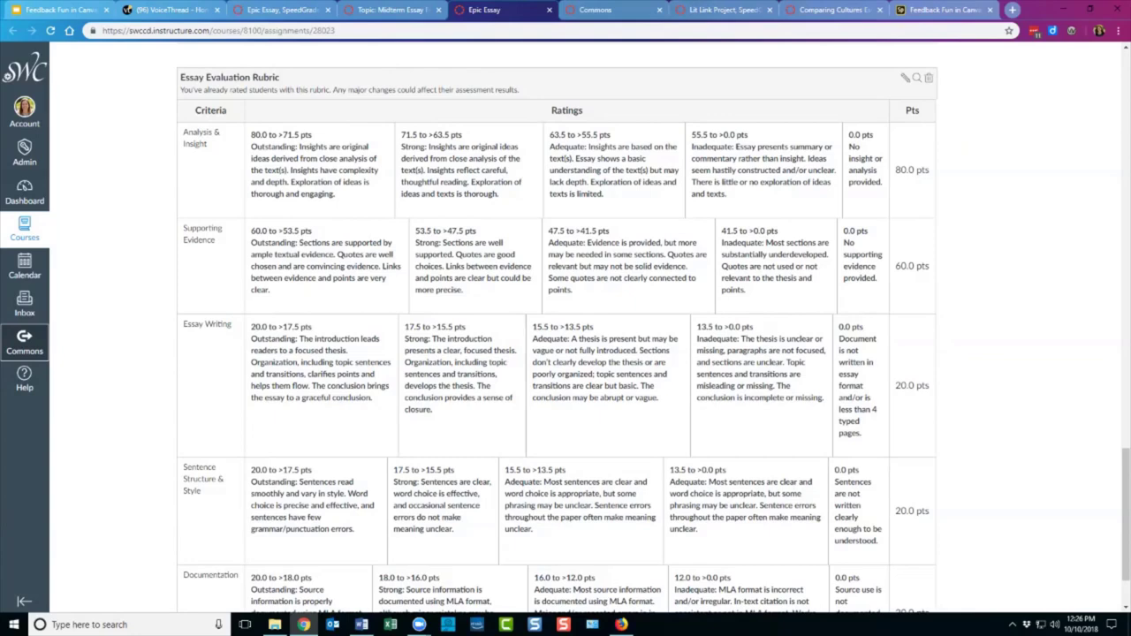
- Review the Essay Evaluation Rubric and the feedback instructions on the Epic Essay assignment page
scroll(557, 336, "up", 2)
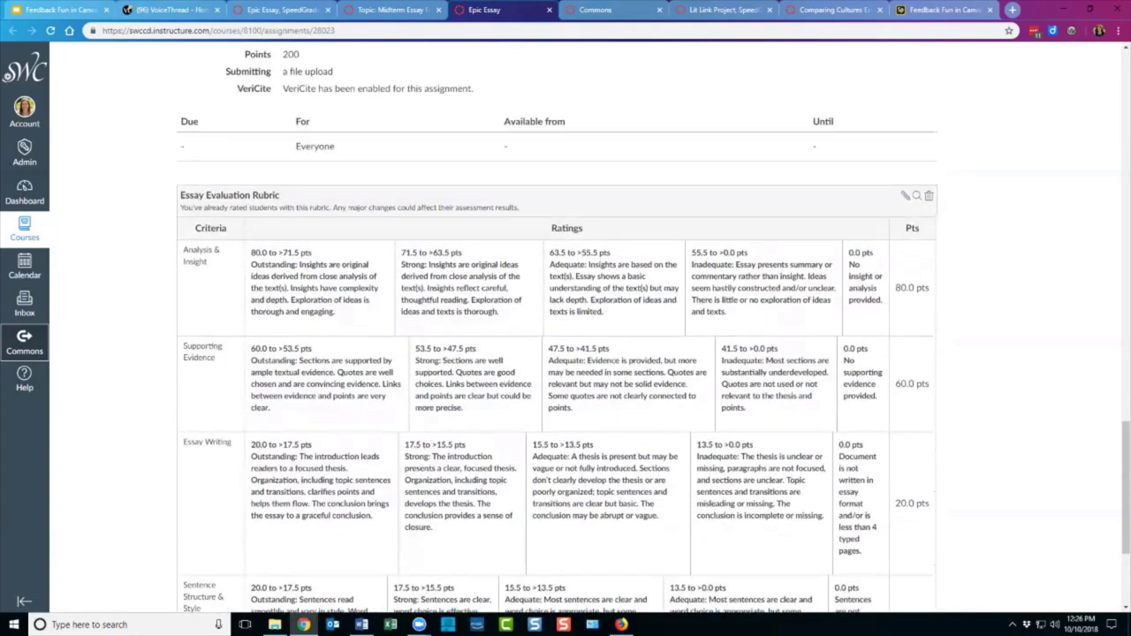
scroll(556, 335, "up", 3)
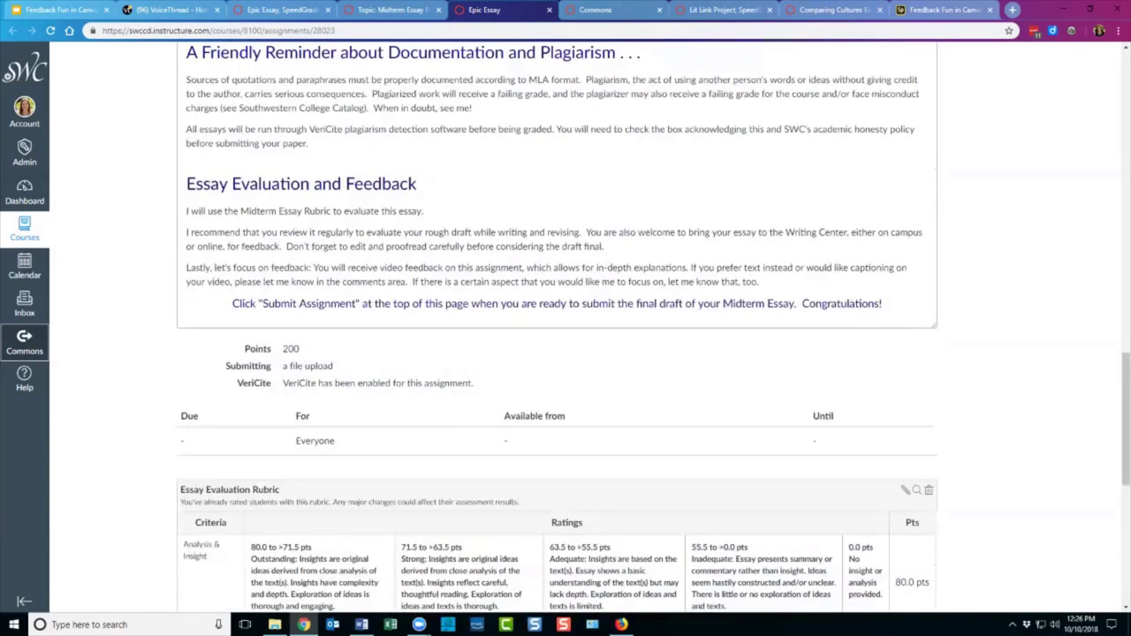
scroll(556, 335, "down", 3)
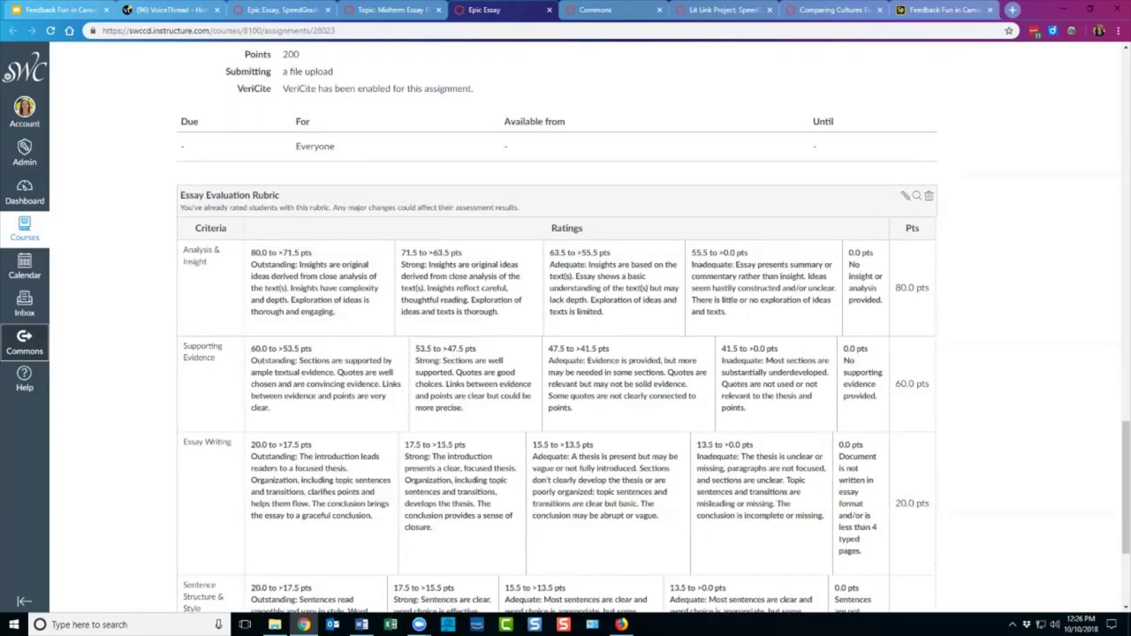
scroll(557, 335, "down", 3)
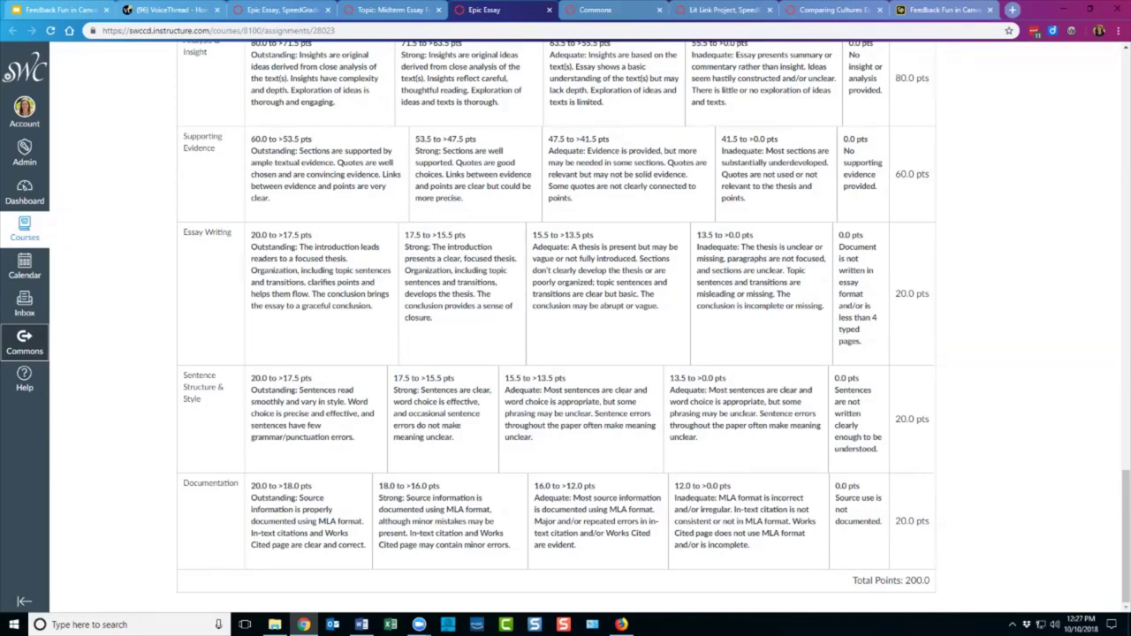
scroll(557, 327, "up", 4)
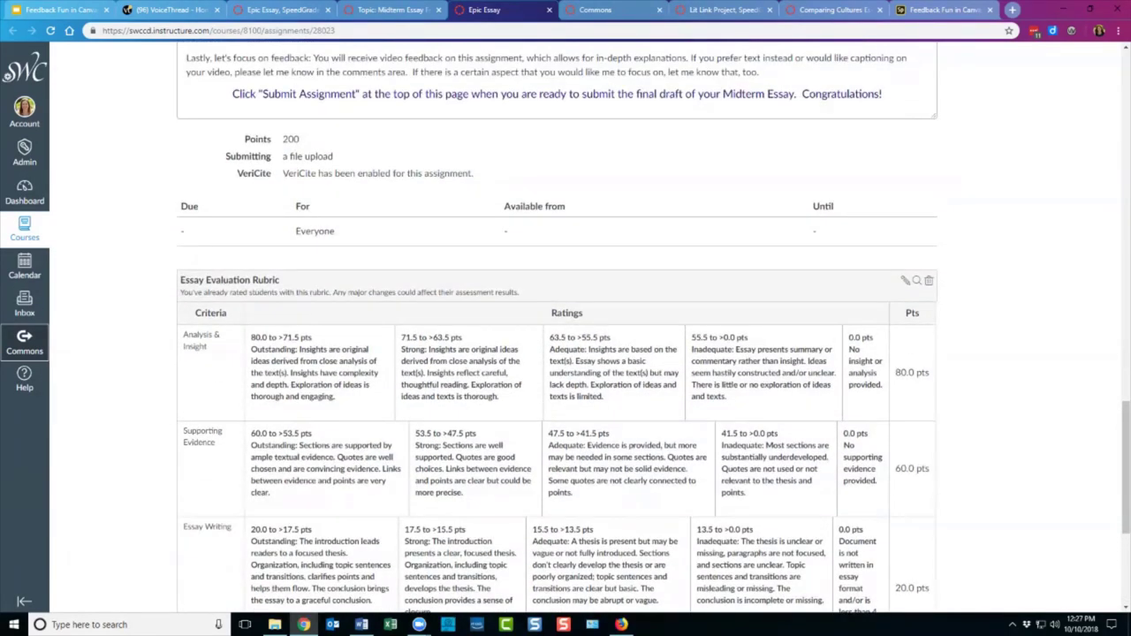
- Open the Essay Evaluation Rubric for editing, examine its criteria and grading options, and exit without saving
left_click(905, 280)
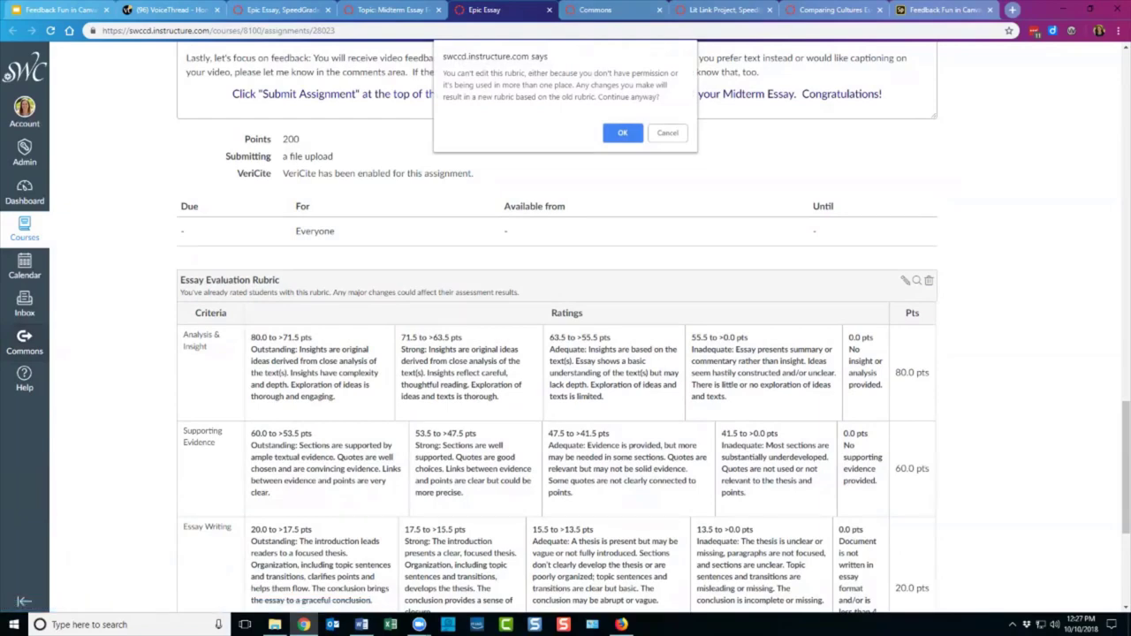
key("Return")
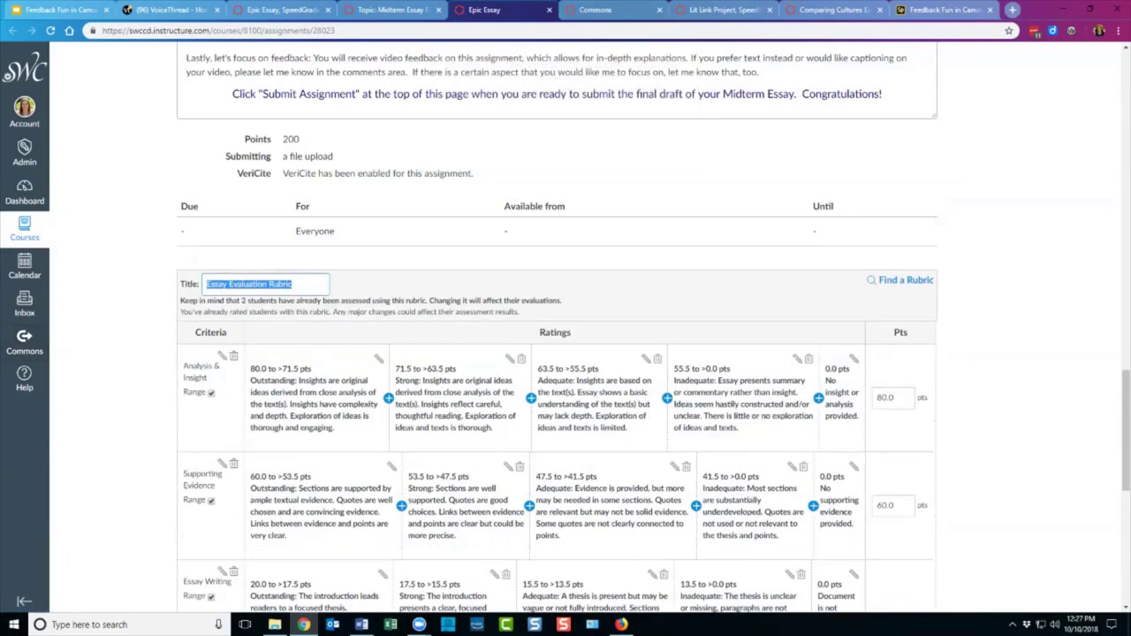
scroll(565, 326, "down", 2)
scroll(565, 327, "down", 5)
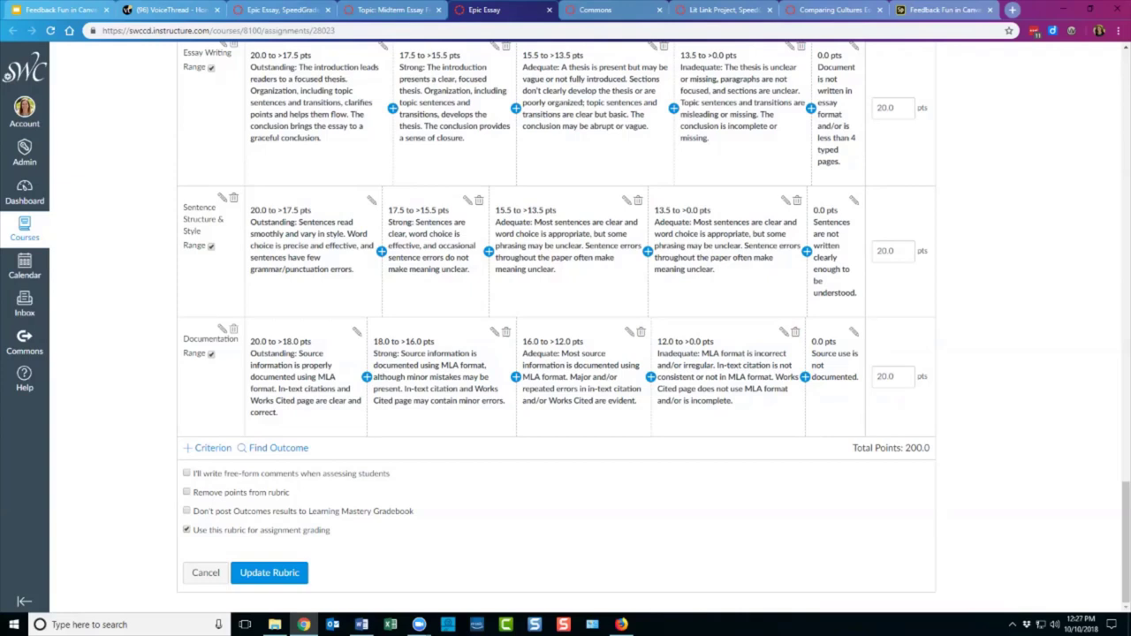
left_click(205, 573)
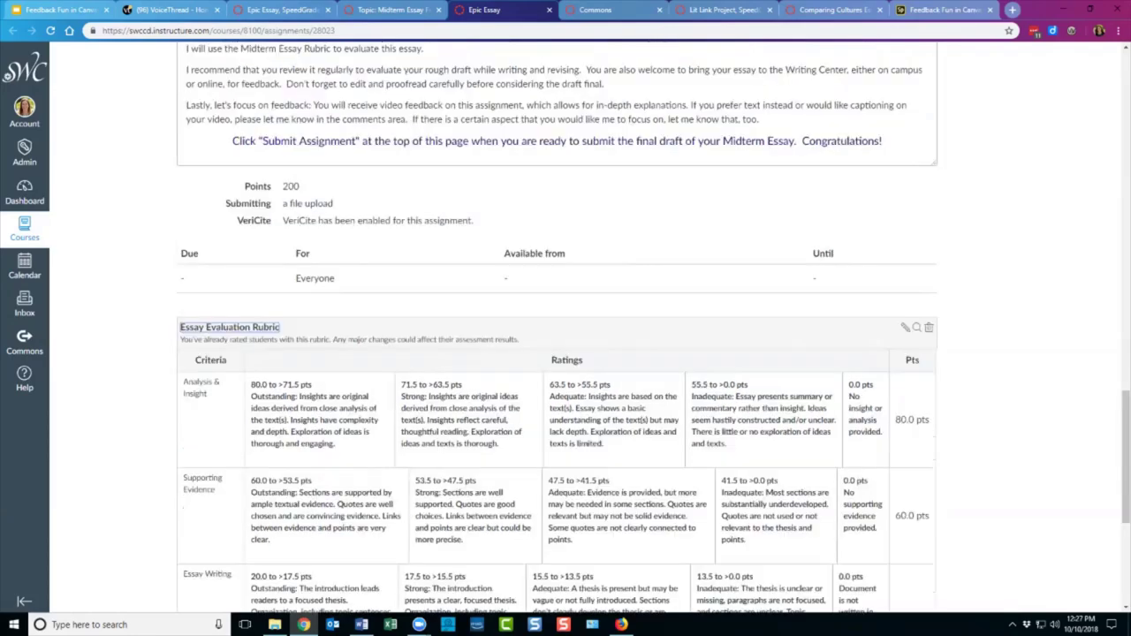
- Open SpeedGrader from the Epic Essay assignment and check its student list without switching students
scroll(566, 327, "up", 20)
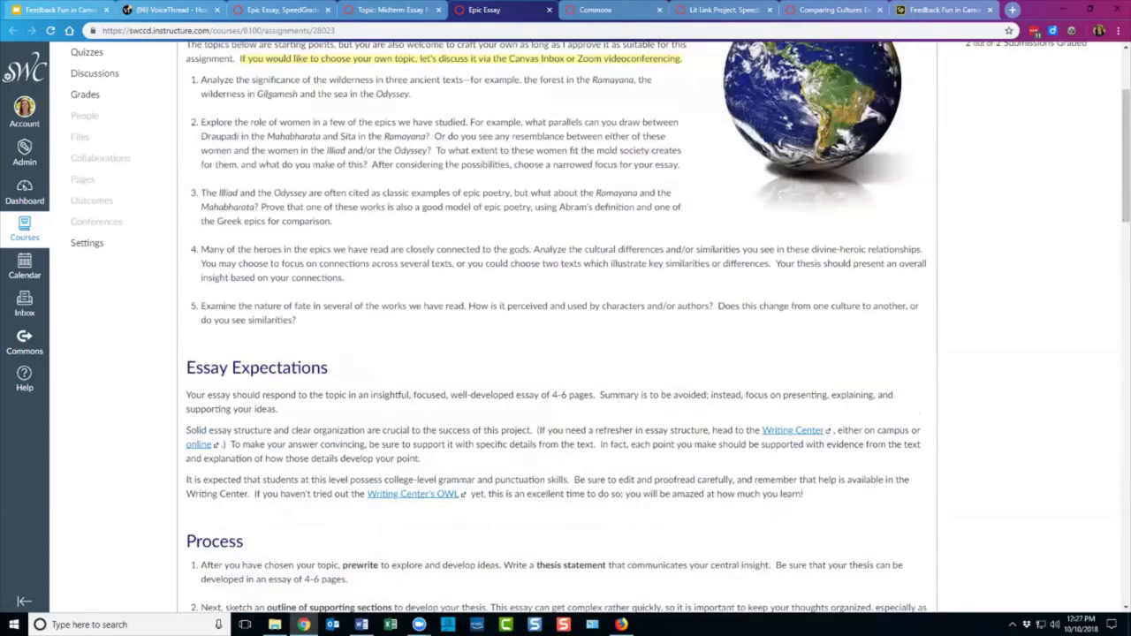
scroll(566, 327, "up", 3)
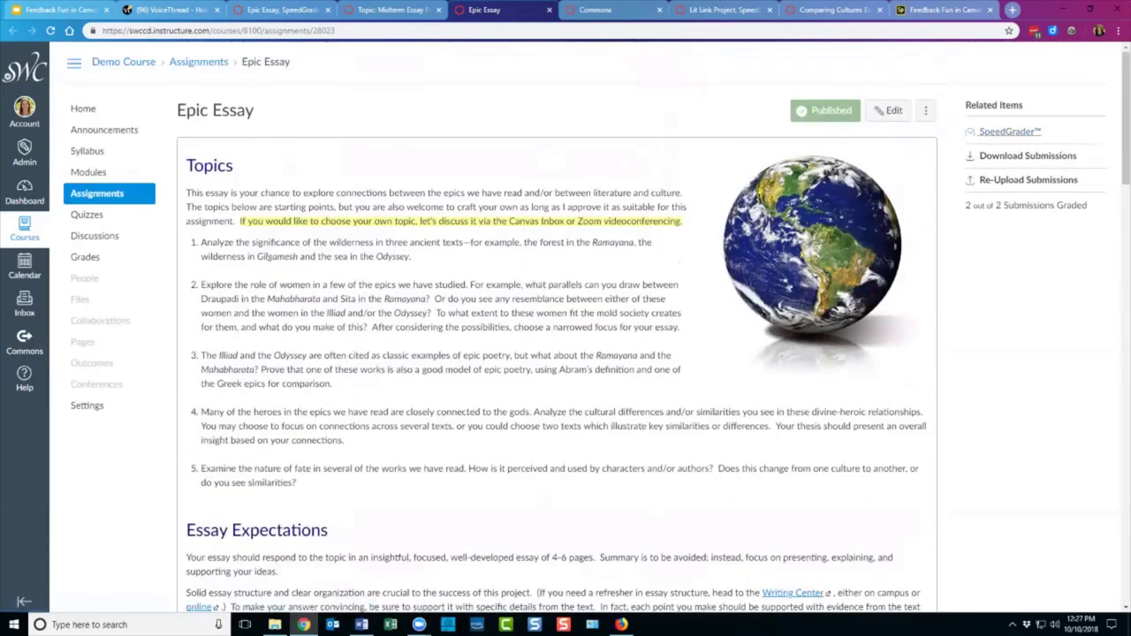
left_click(1009, 131)
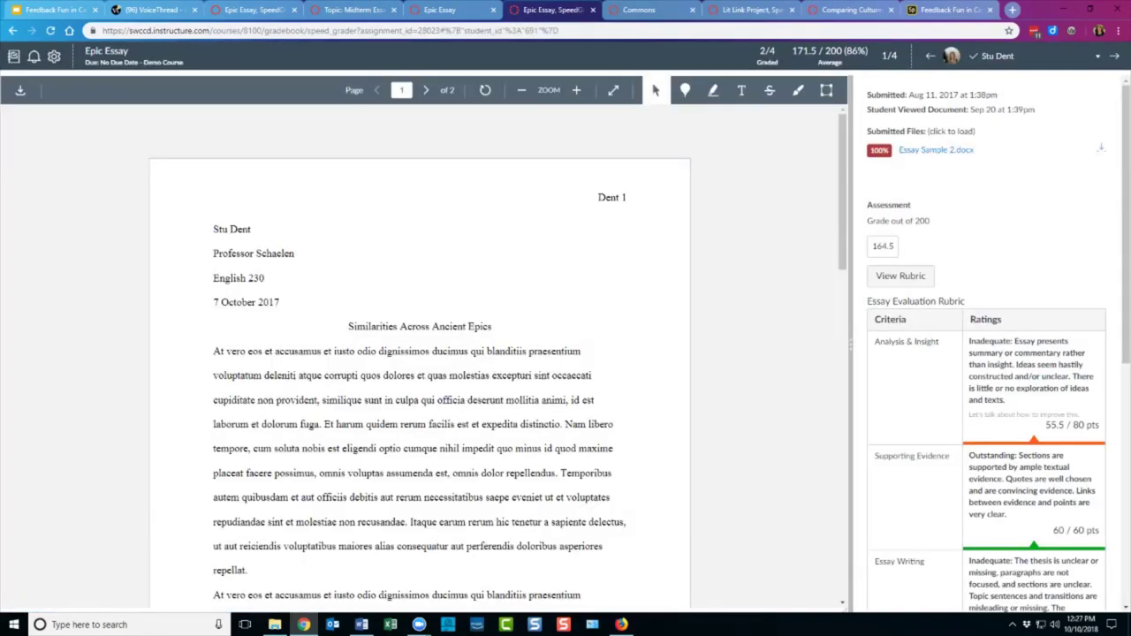
left_click(997, 55)
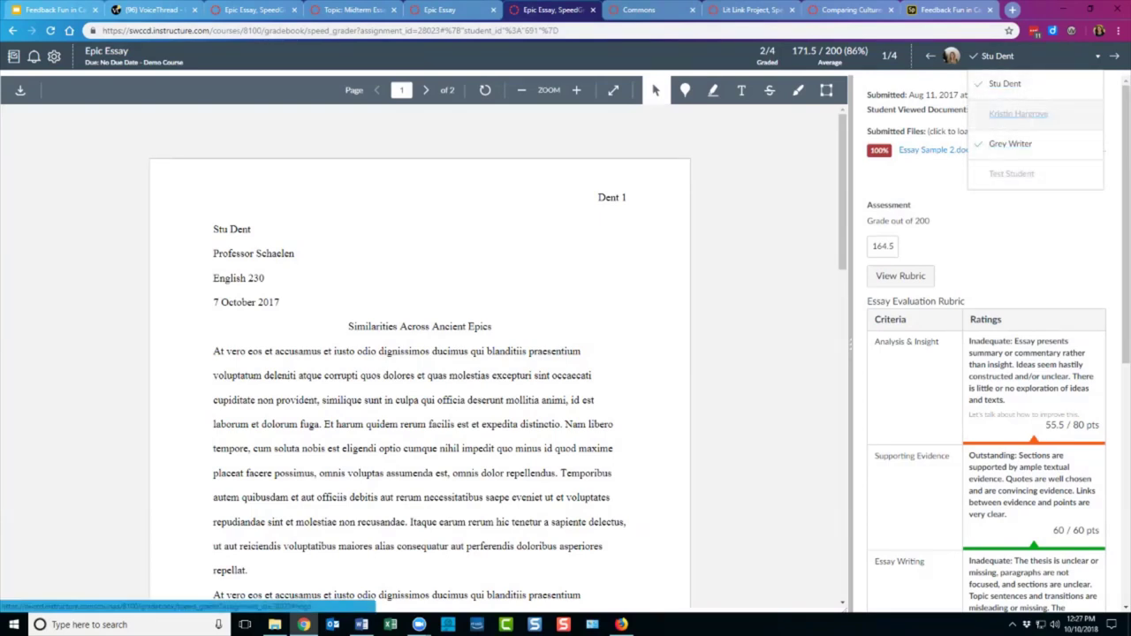
key("Escape")
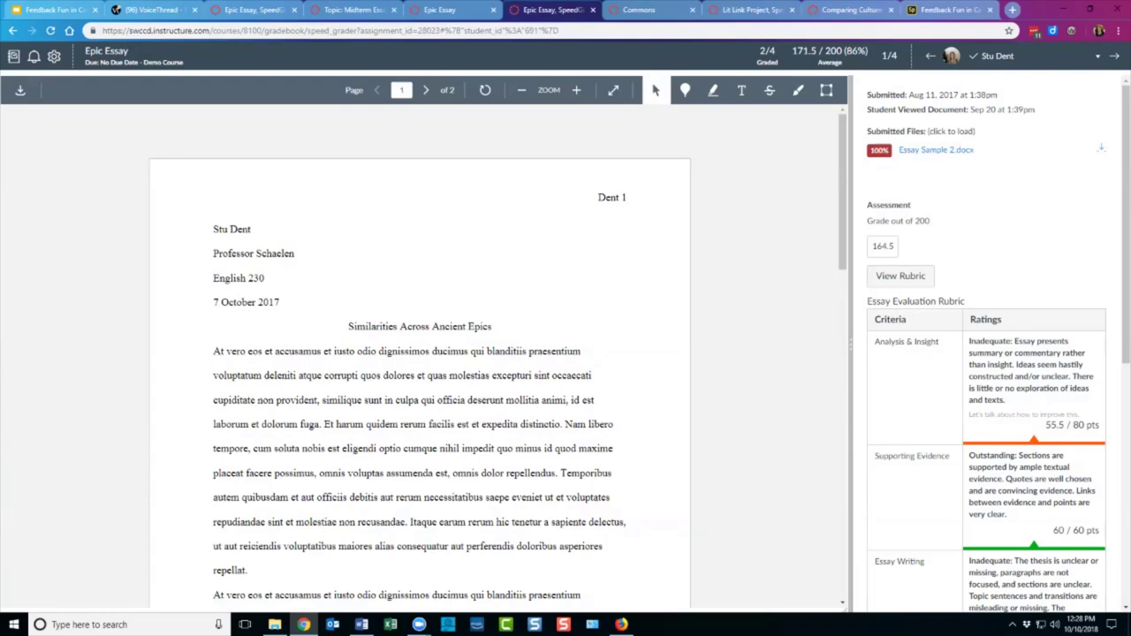
- Widen the grading pane to nearly half the window and open the full Essay Evaluation Rubric for scoring
mouse_move(814, 305)
left_mouse_down()
mouse_move(814, 347)
mouse_move(873, 378)
mouse_move(814, 304)
left_mouse_up()
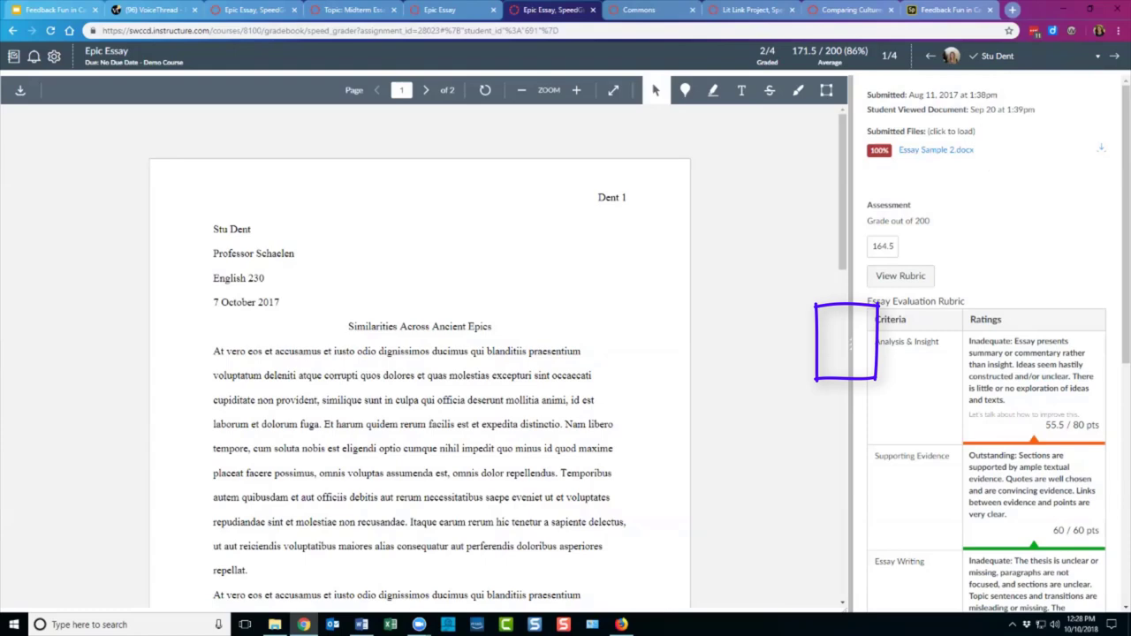
mouse_move(850, 345)
left_mouse_down()
mouse_move(543, 345)
mouse_move(628, 345)
mouse_move(608, 345)
left_mouse_up()
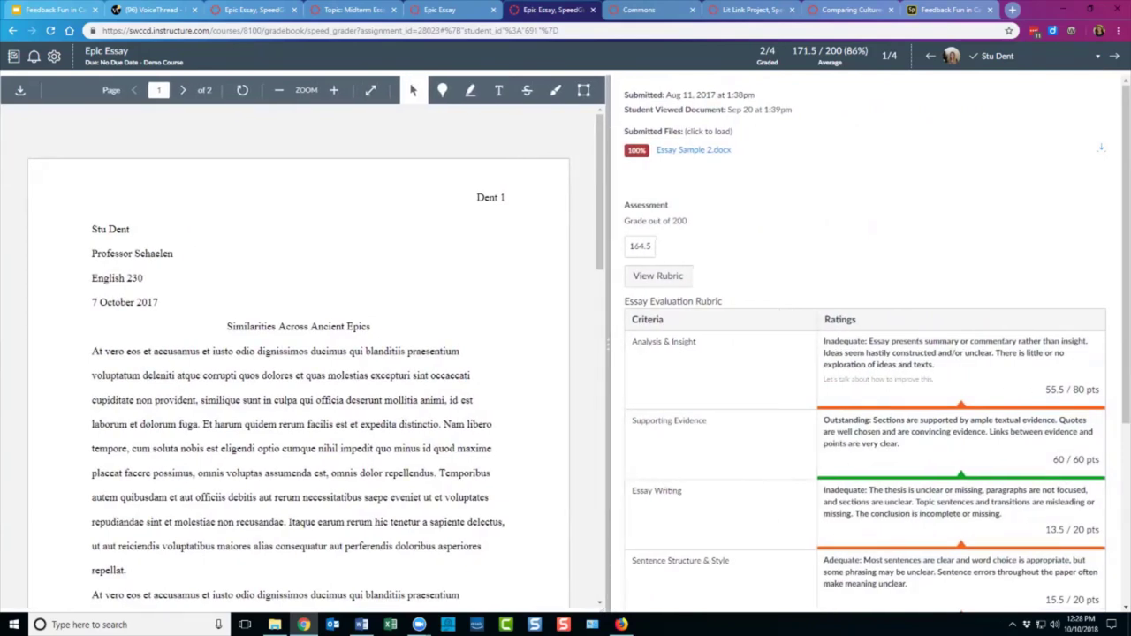
scroll(866, 345, "down", 3)
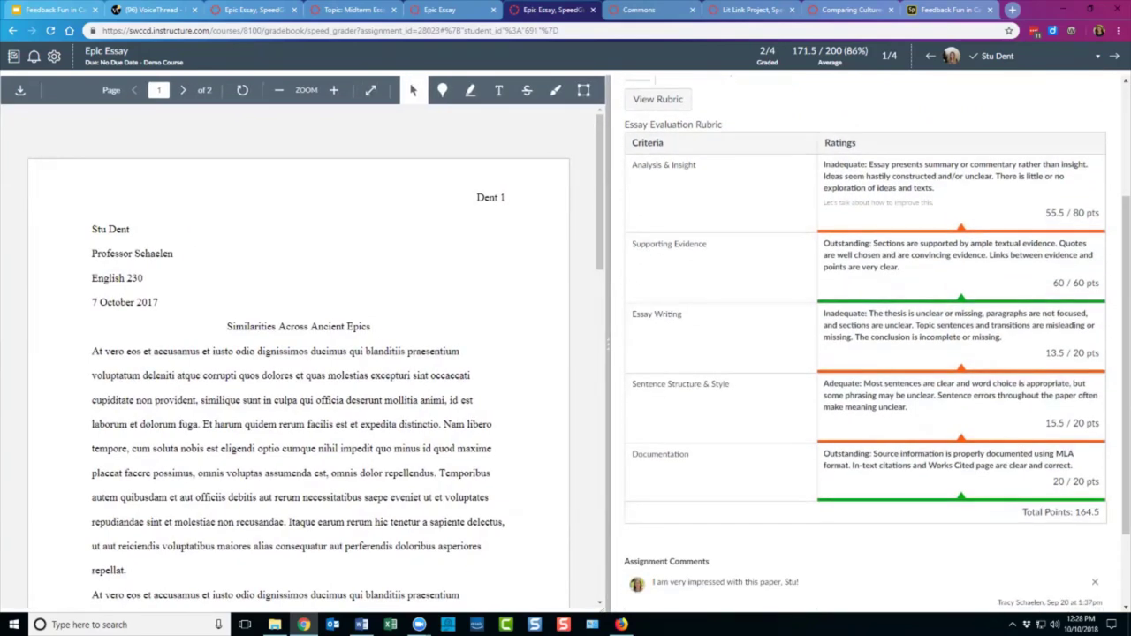
scroll(866, 344, "up", 1)
left_click(664, 158)
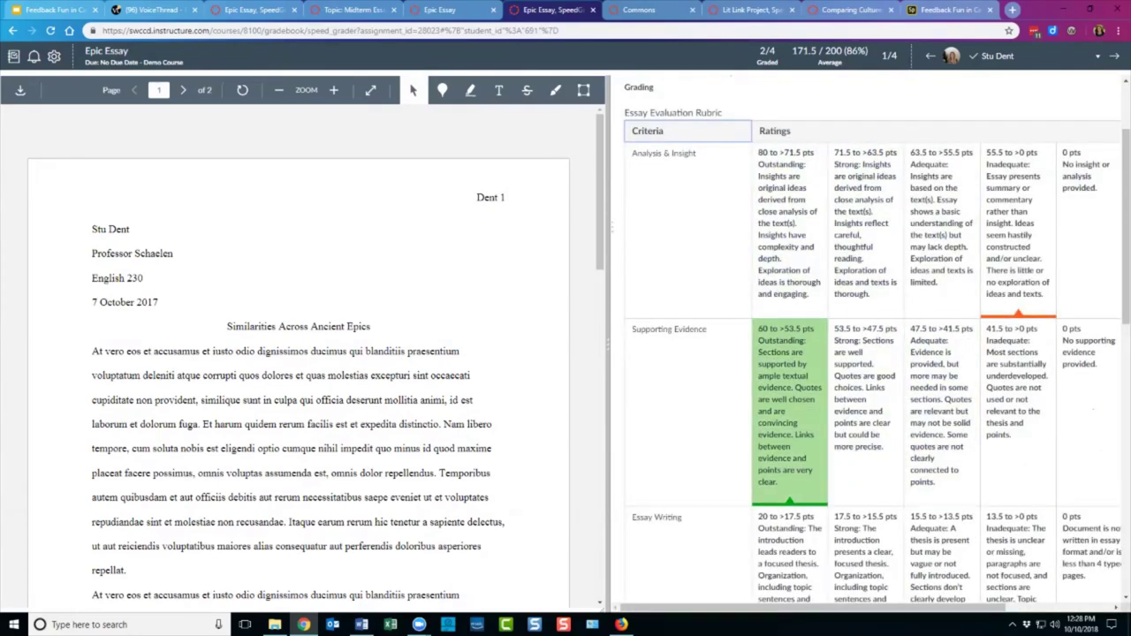
- Rate the Analysis & Insight criterion as Strong (71.5 to >63.5 pts) in the rubric
scroll(789, 398, "down", 1)
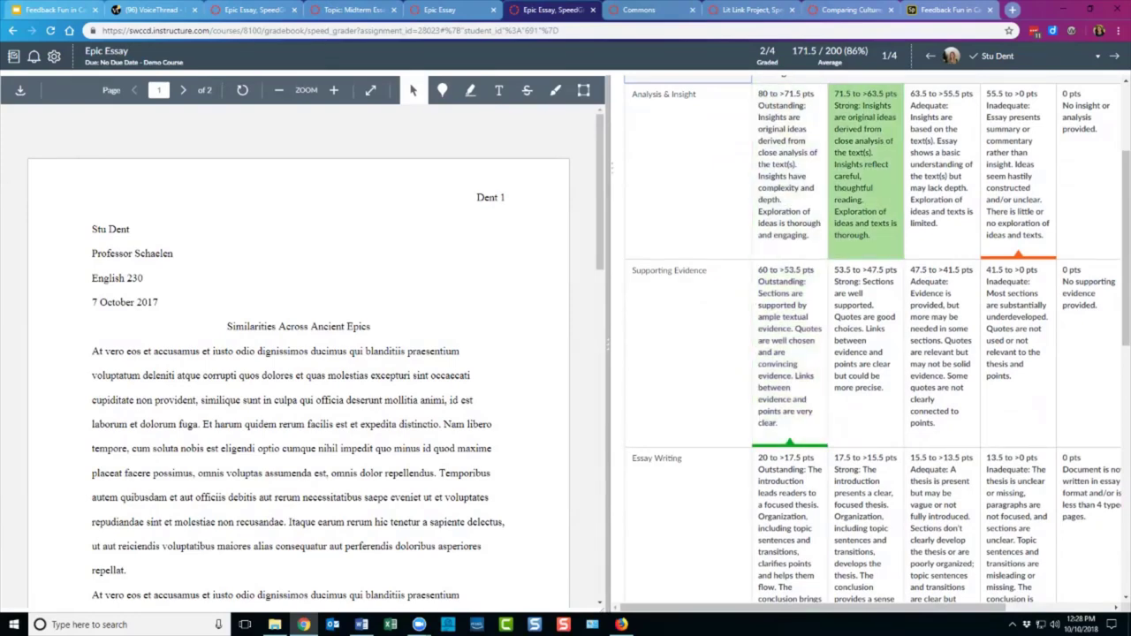
scroll(866, 221, "up", 1)
left_click(865, 230)
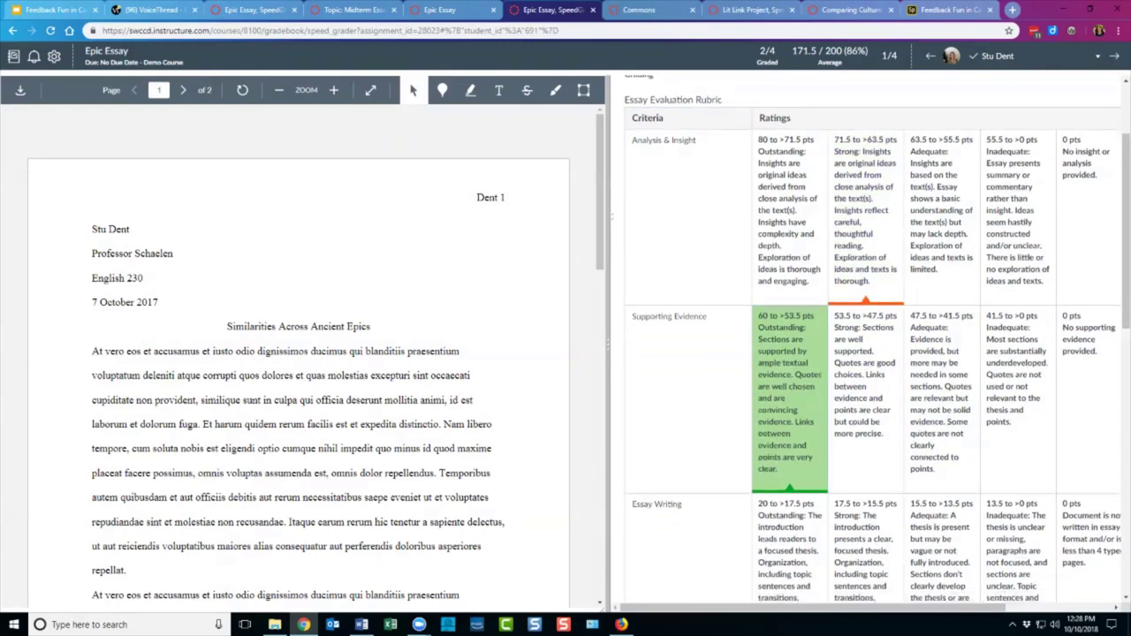
- Rate Essay Writing as Adequate (15.5 to >13.5 pts) and Sentence Structure & Style as Outstanding (20 to >17.5 pts)
scroll(875, 354, "down", 4)
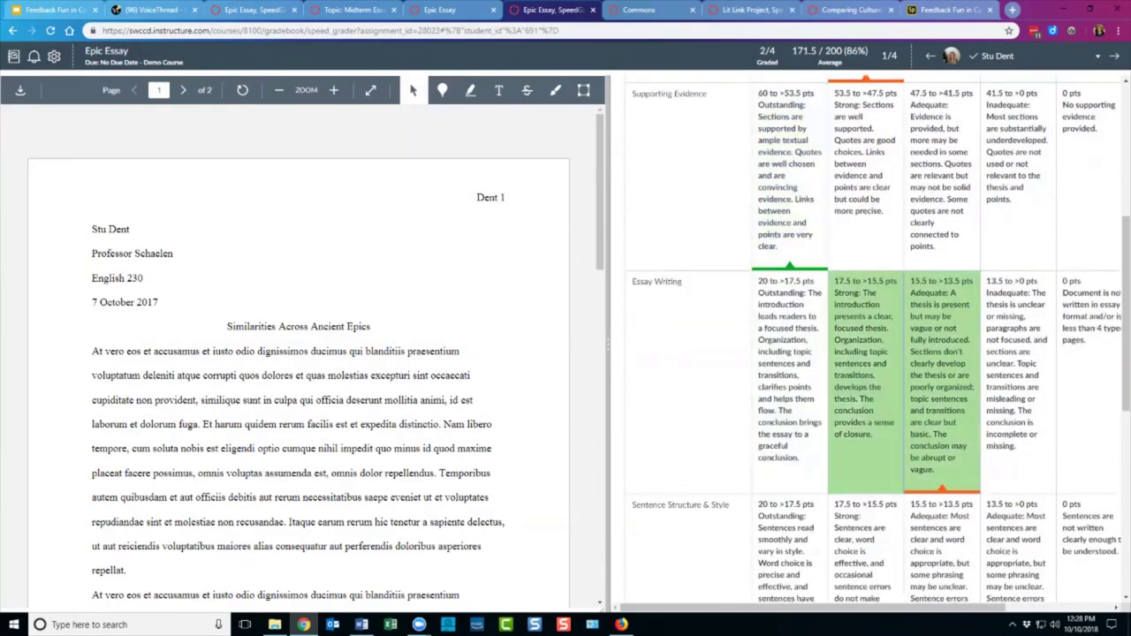
left_click(789, 371)
scroll(874, 353, "down", 5)
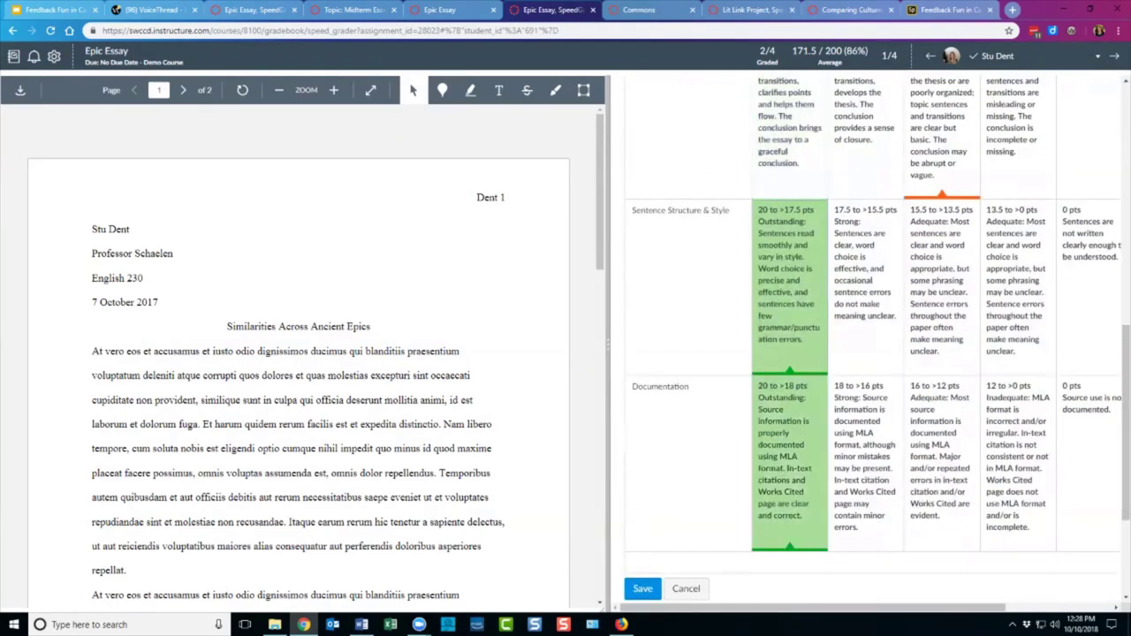
- Save the rubric ratings and reopen the full rubric with the grading pane widened enough to show the Pts column
scroll(789, 362, "down", 3)
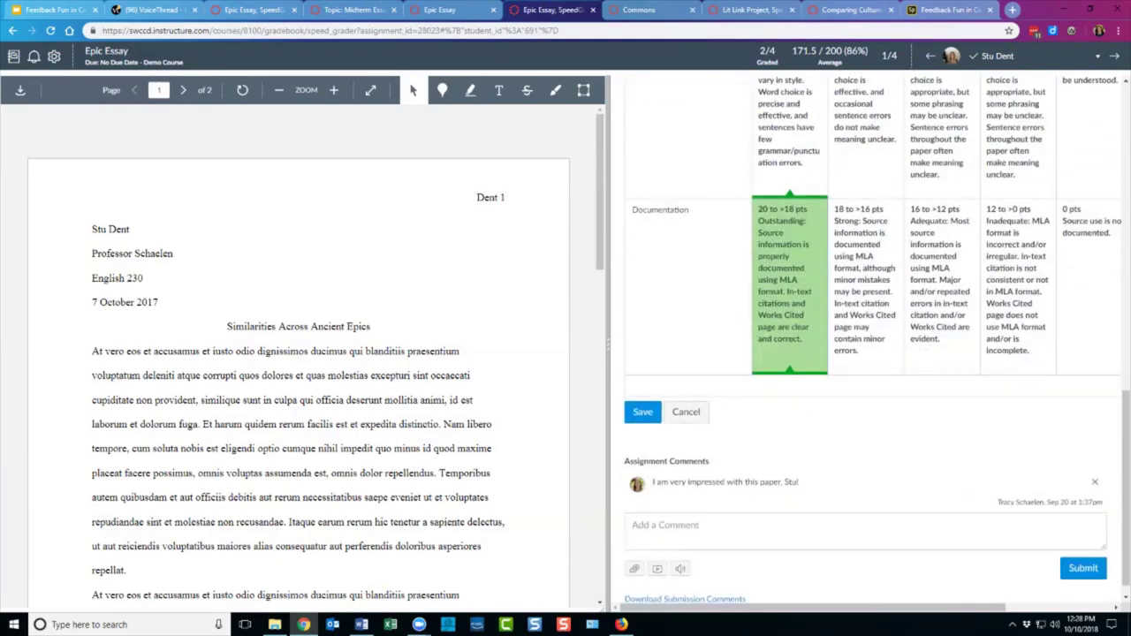
left_click(642, 412)
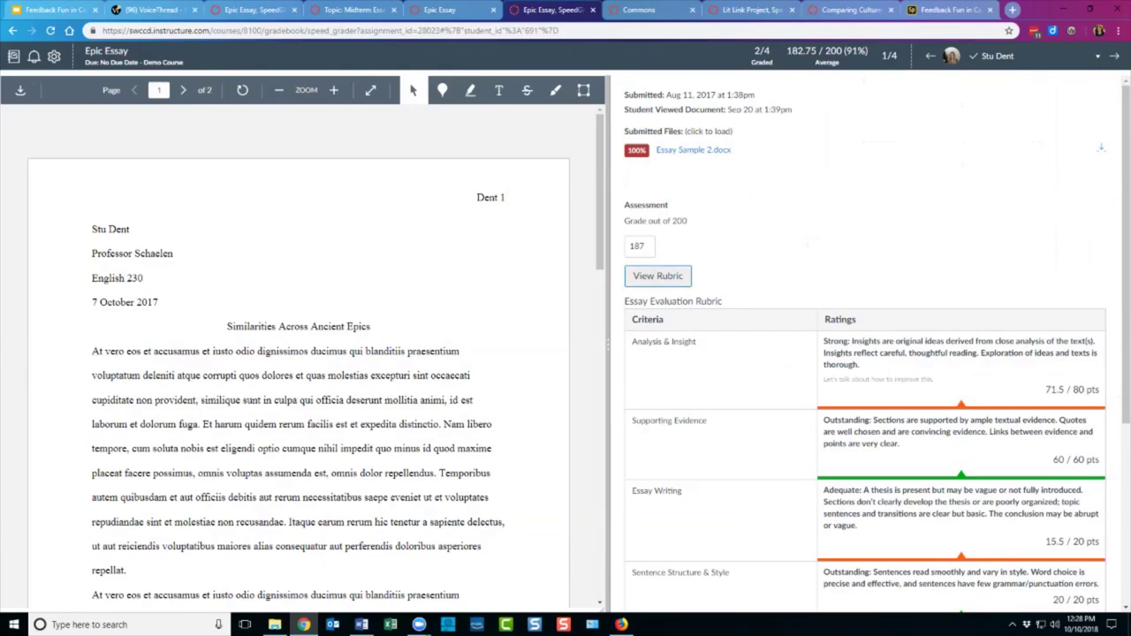
key("Return")
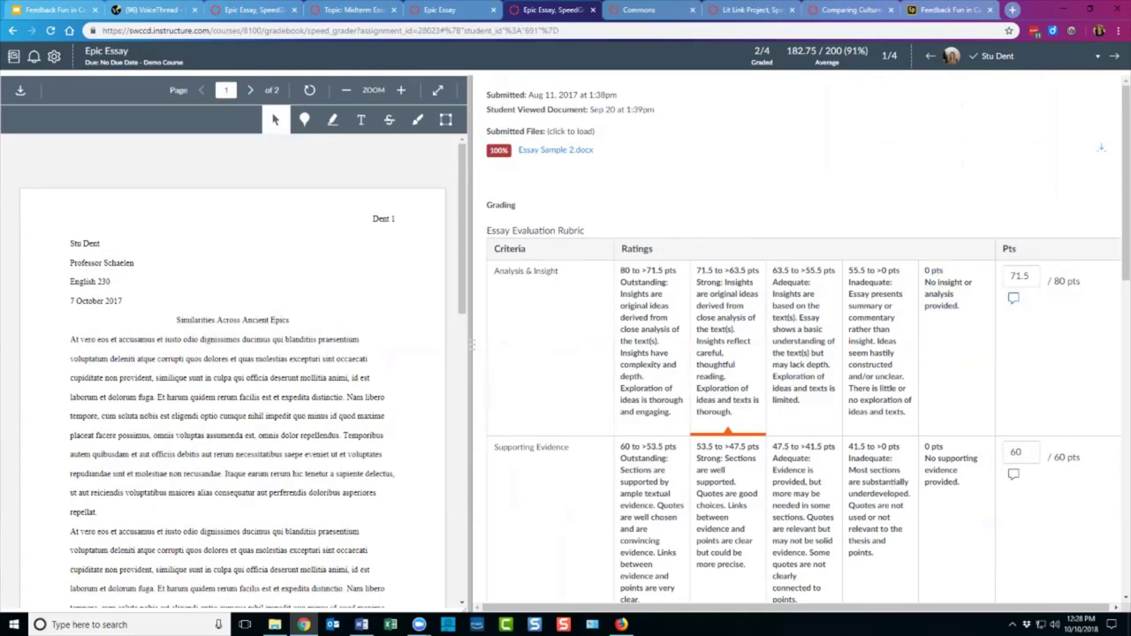
- Set the Analysis & Insight criterion to 68 points and save the rubric
key("Tab")
type("63")
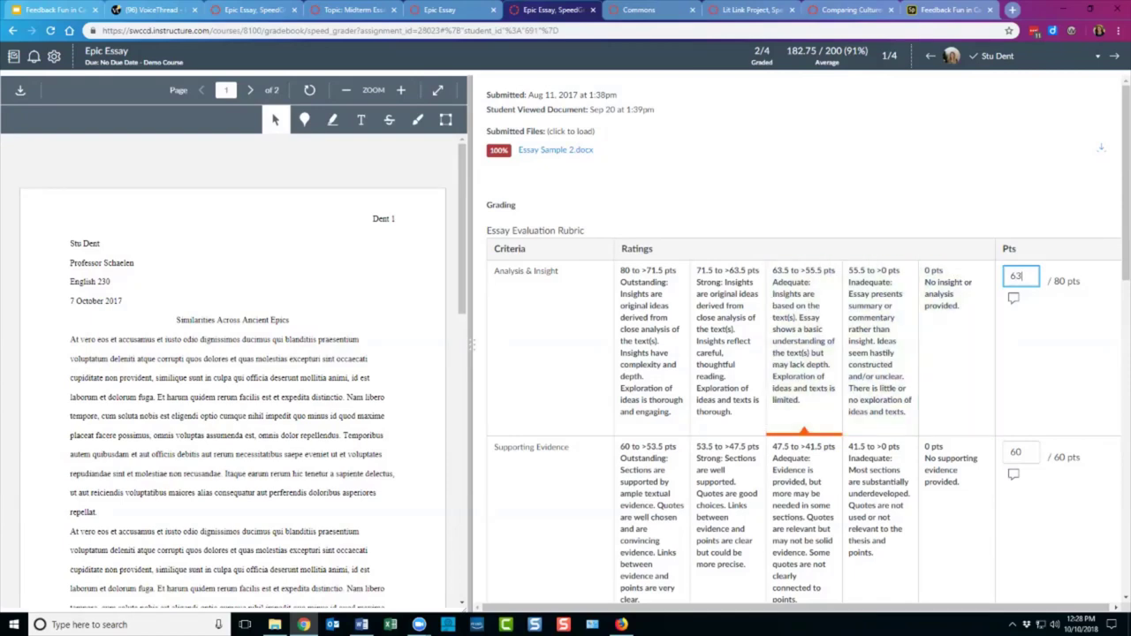
key("BackSpace")
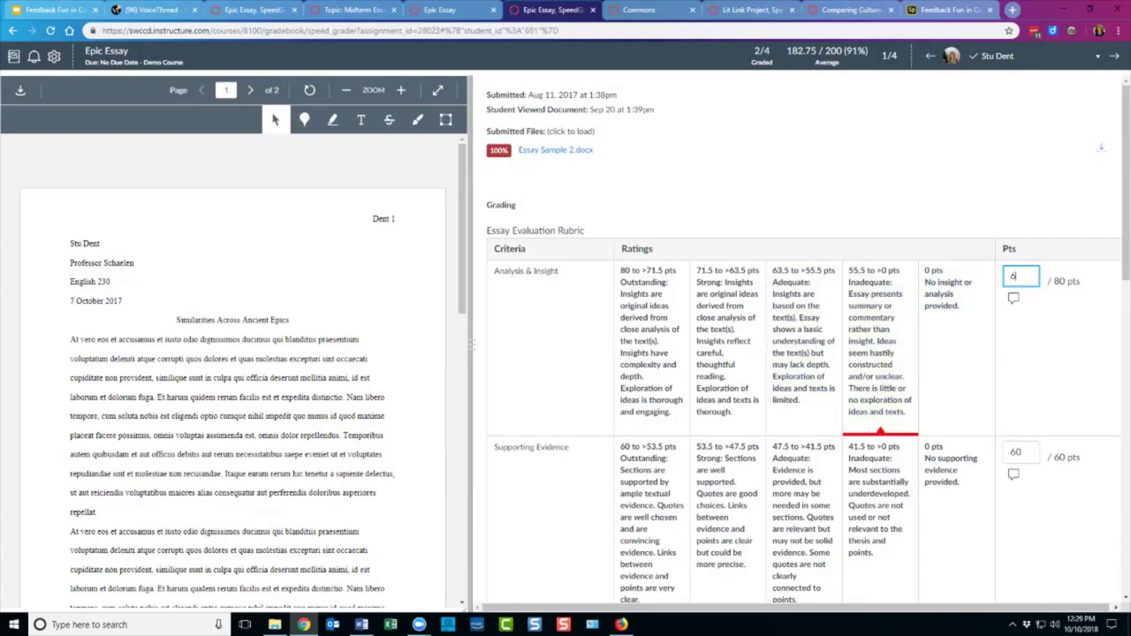
type("8")
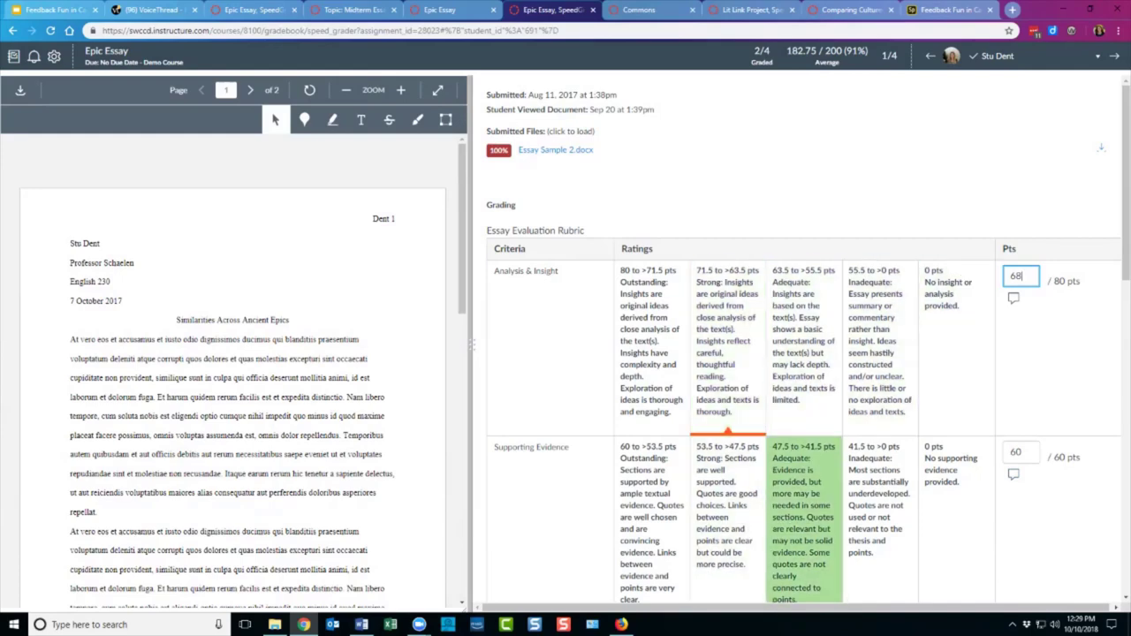
scroll(804, 353, "down", 10)
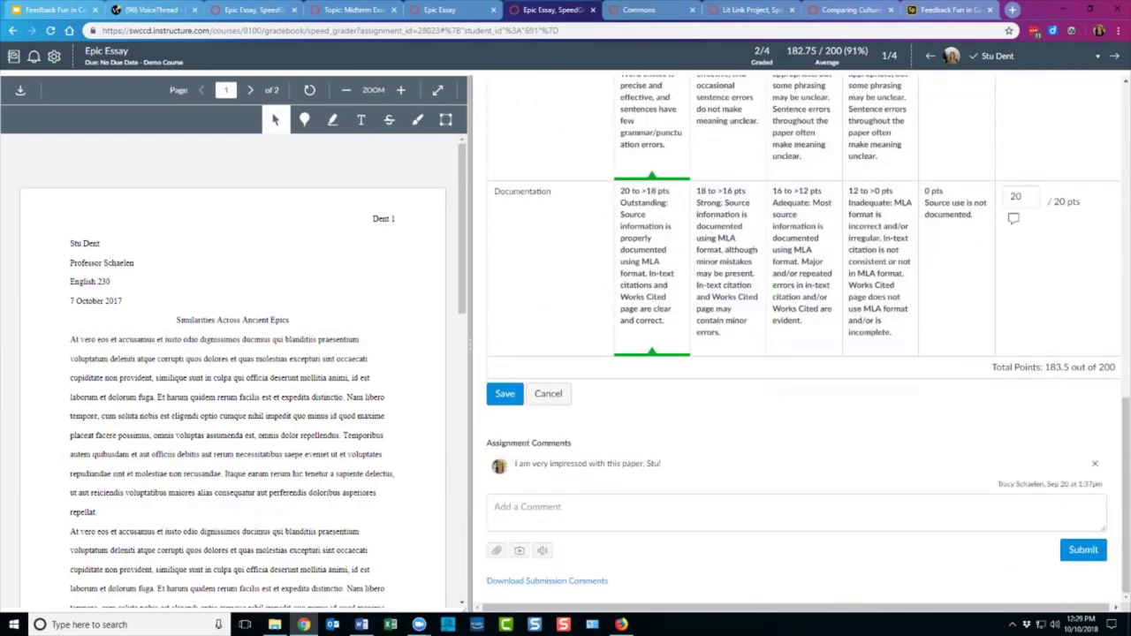
left_click(504, 393)
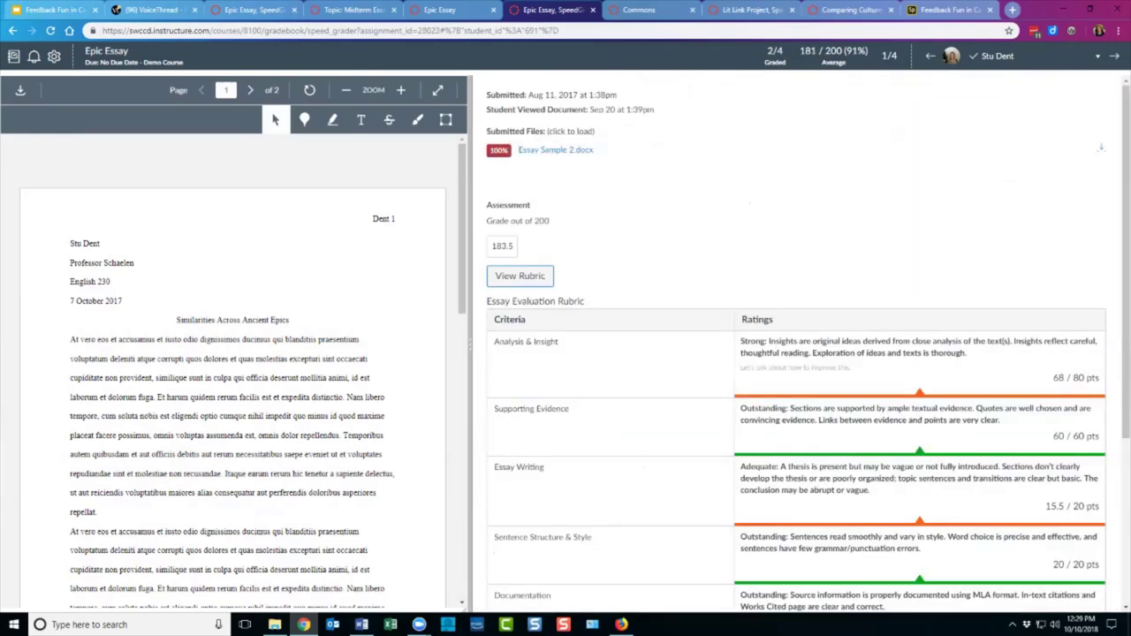
- Reopen the full rubric and view the Analysis & Insight comment without changing it
scroll(795, 345, "down", 2)
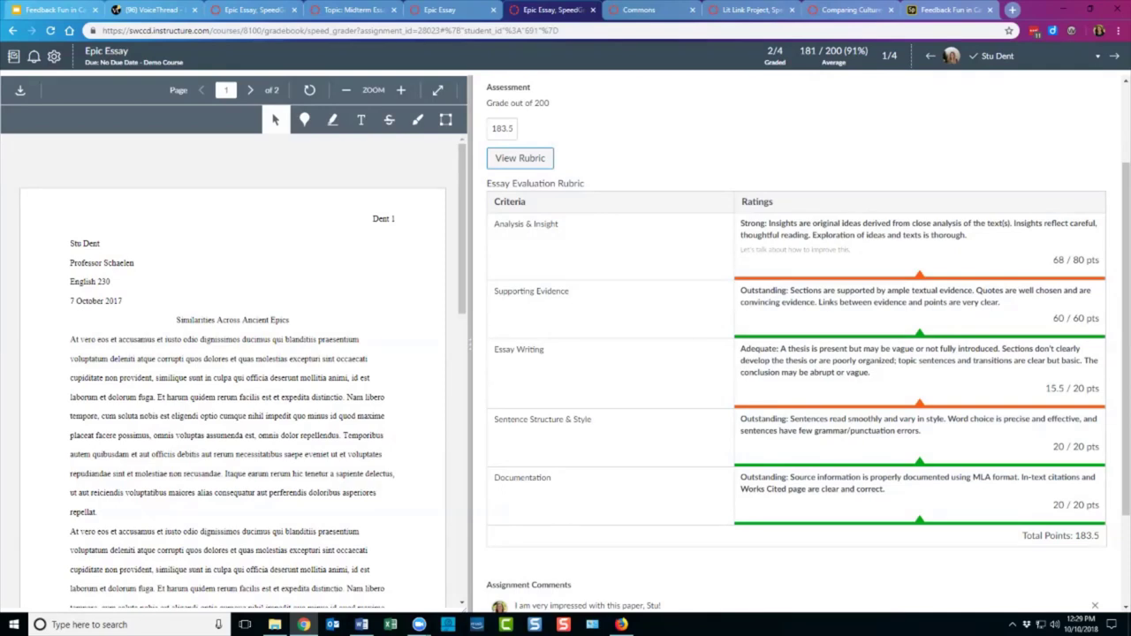
left_click(519, 157)
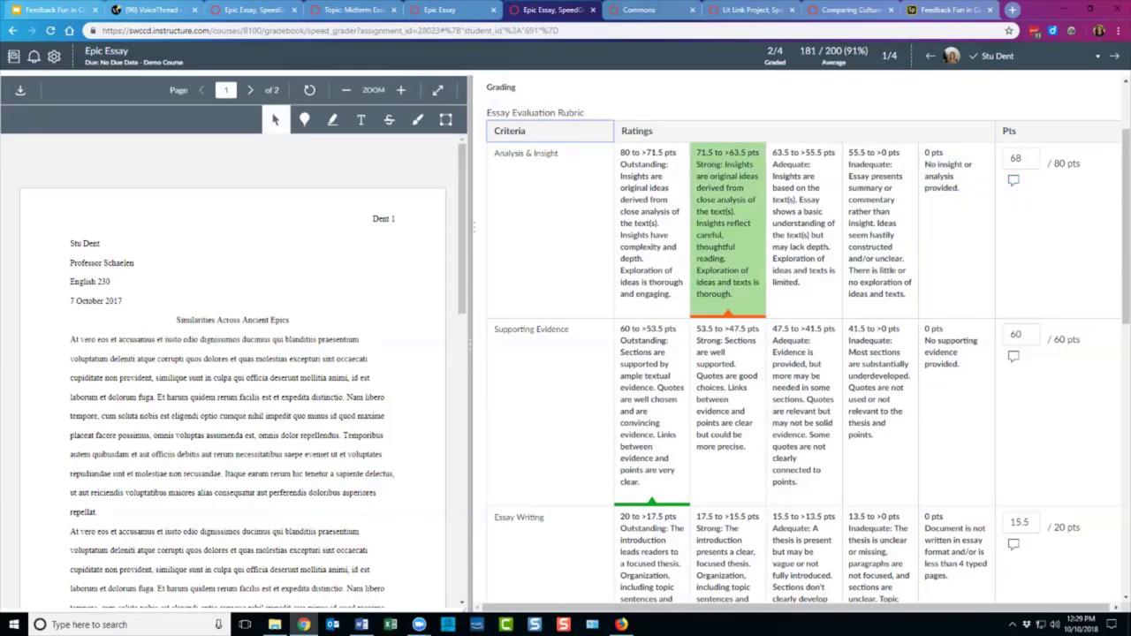
left_click(1013, 179)
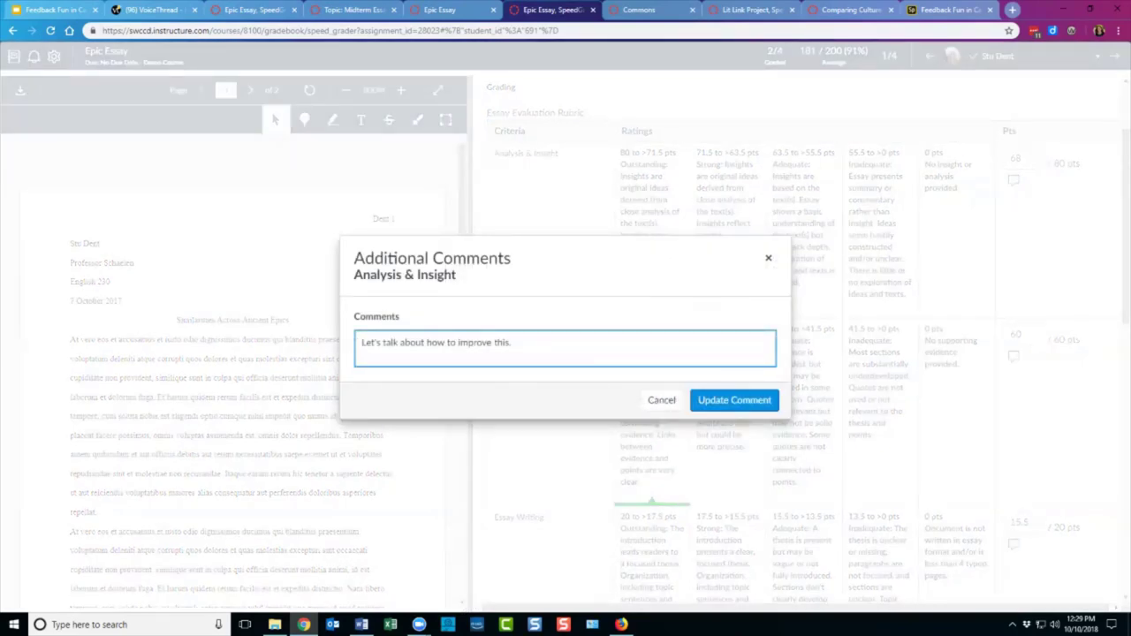
left_click(661, 399)
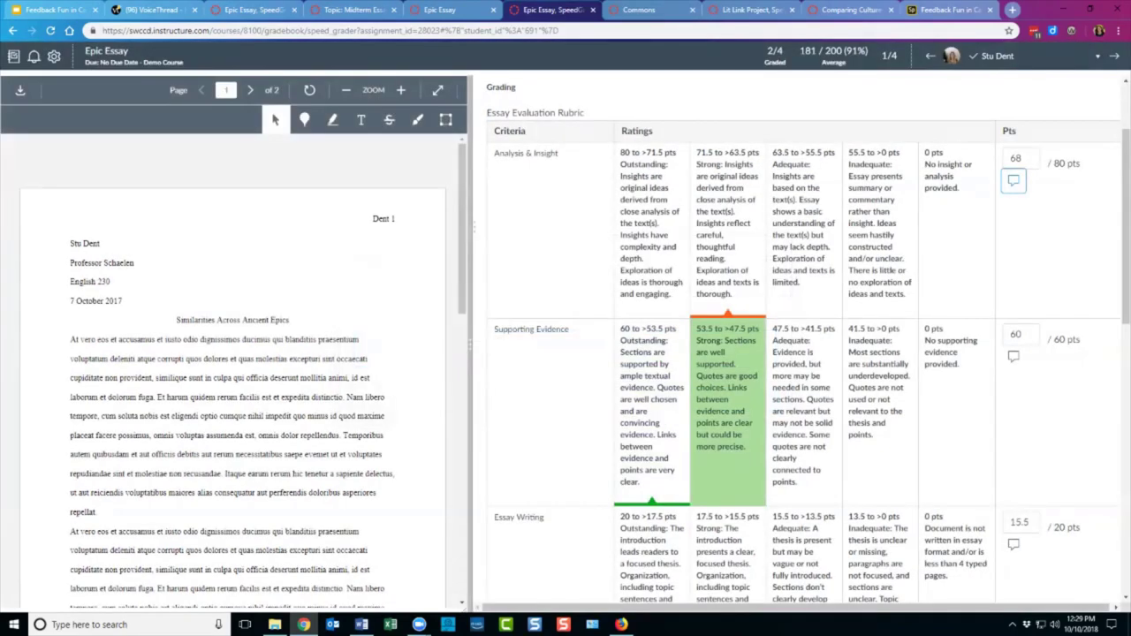
- Look over the ratings, points and comment options of the remaining rubric criteria
scroll(727, 398, "down", 3)
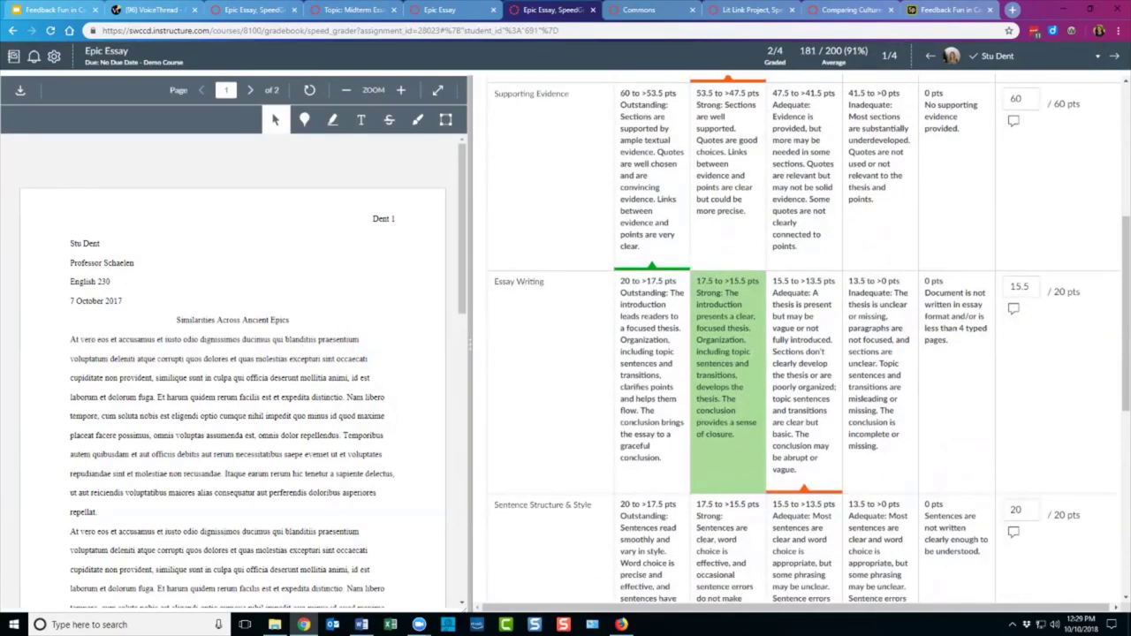
scroll(727, 398, "down", 2)
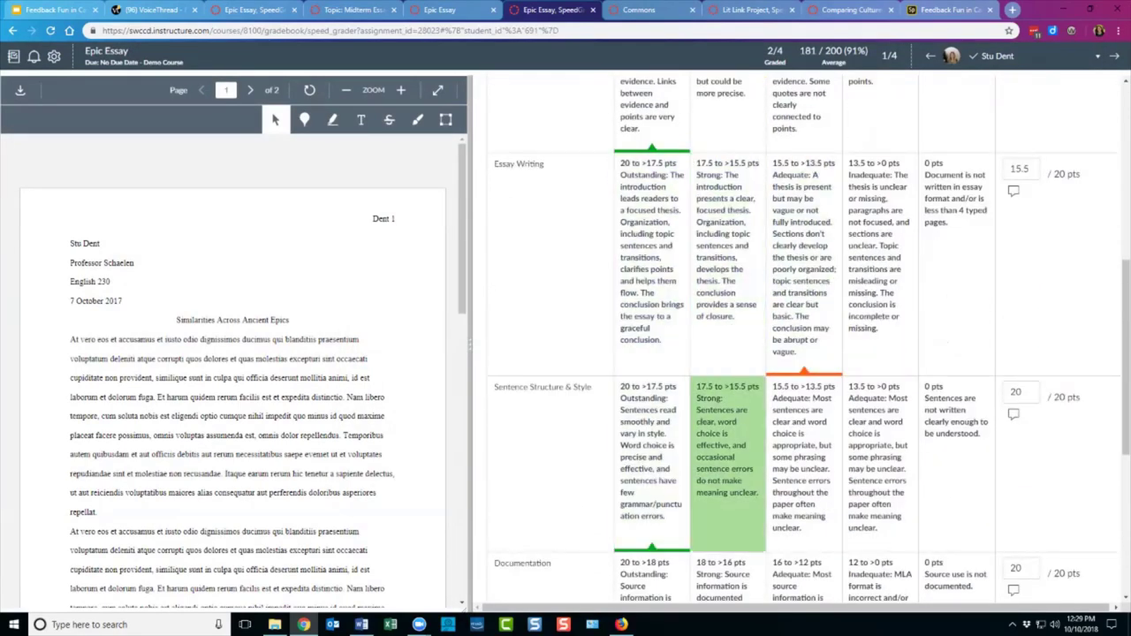
scroll(880, 495, "down", 2)
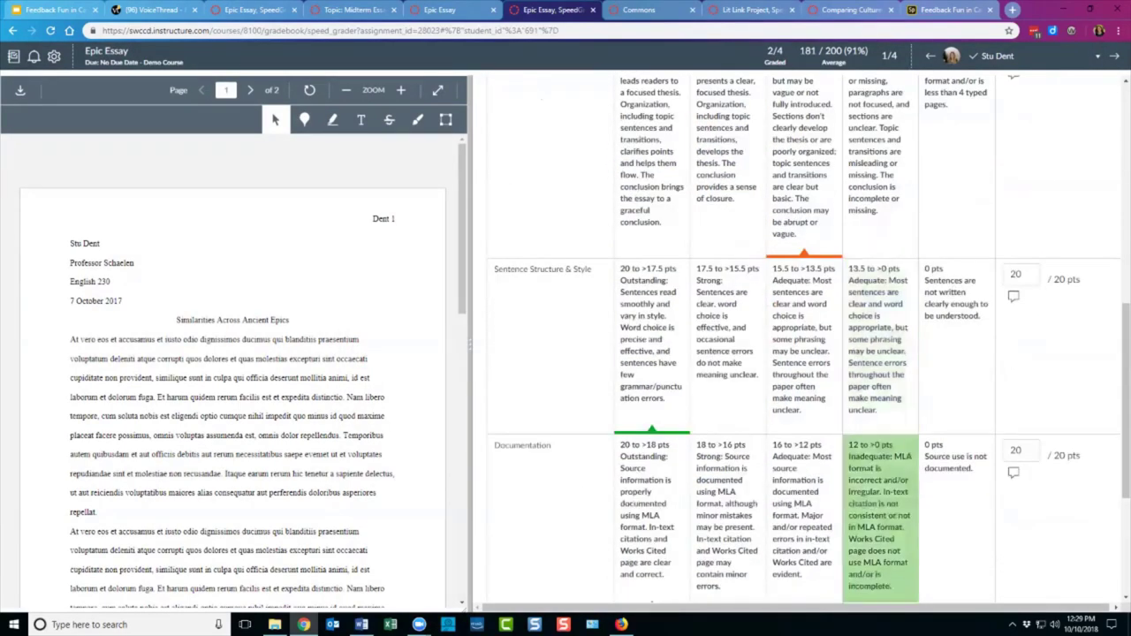
scroll(880, 495, "down", 2)
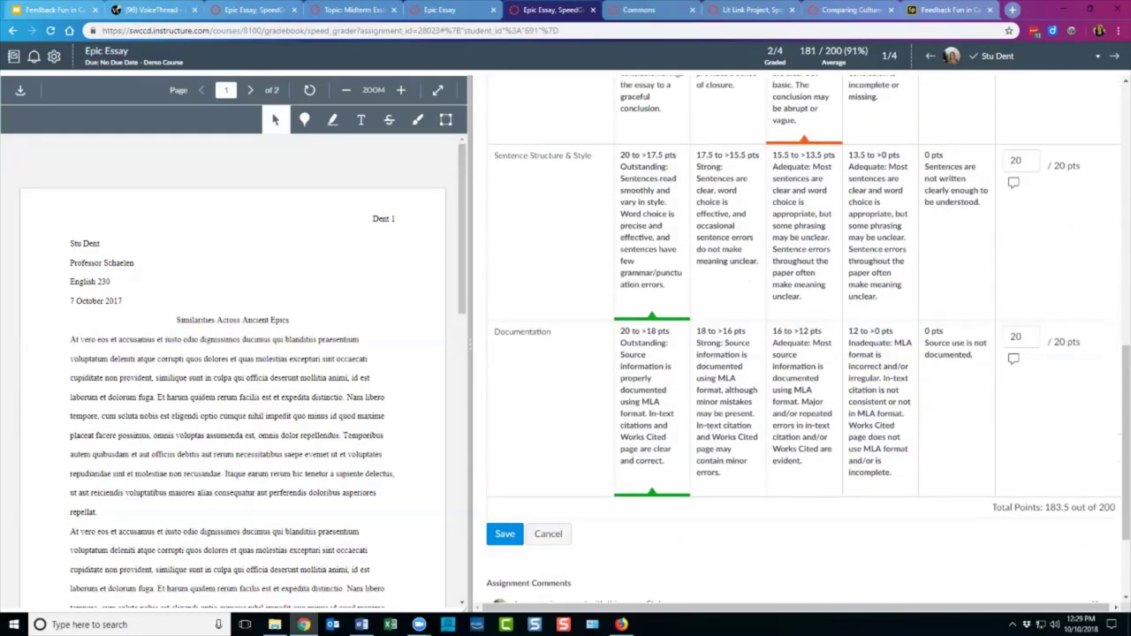
scroll(804, 336, "up", 2)
scroll(880, 345, "up", 10)
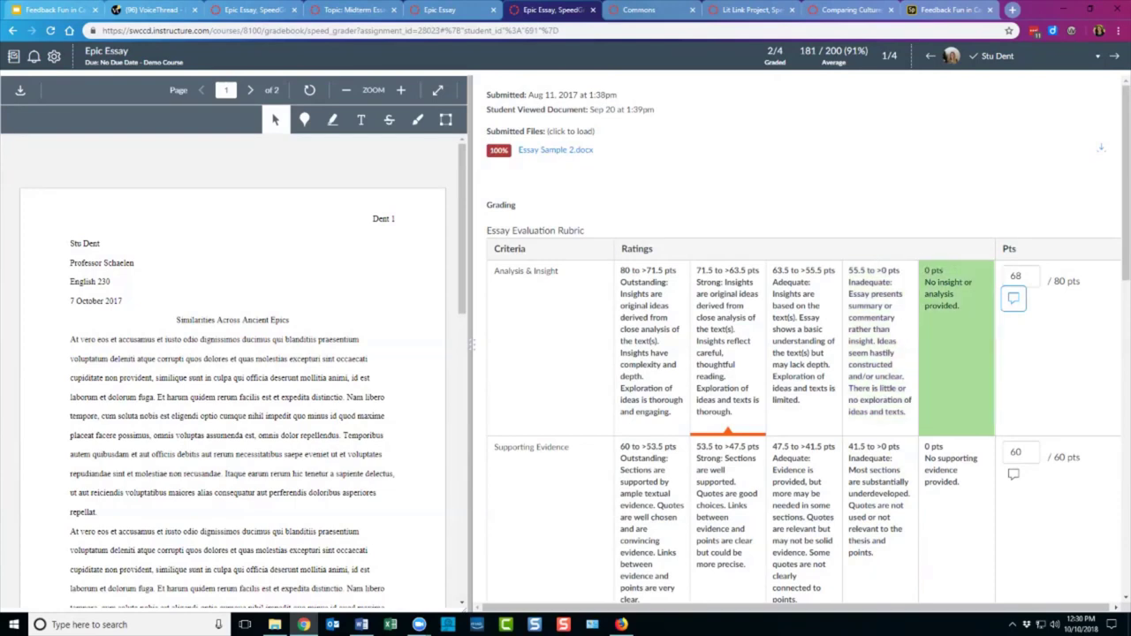
- Switch to the third student's submission and widen the document pane so the annotation comments are fully readable
left_click(997, 56)
left_click(1016, 144)
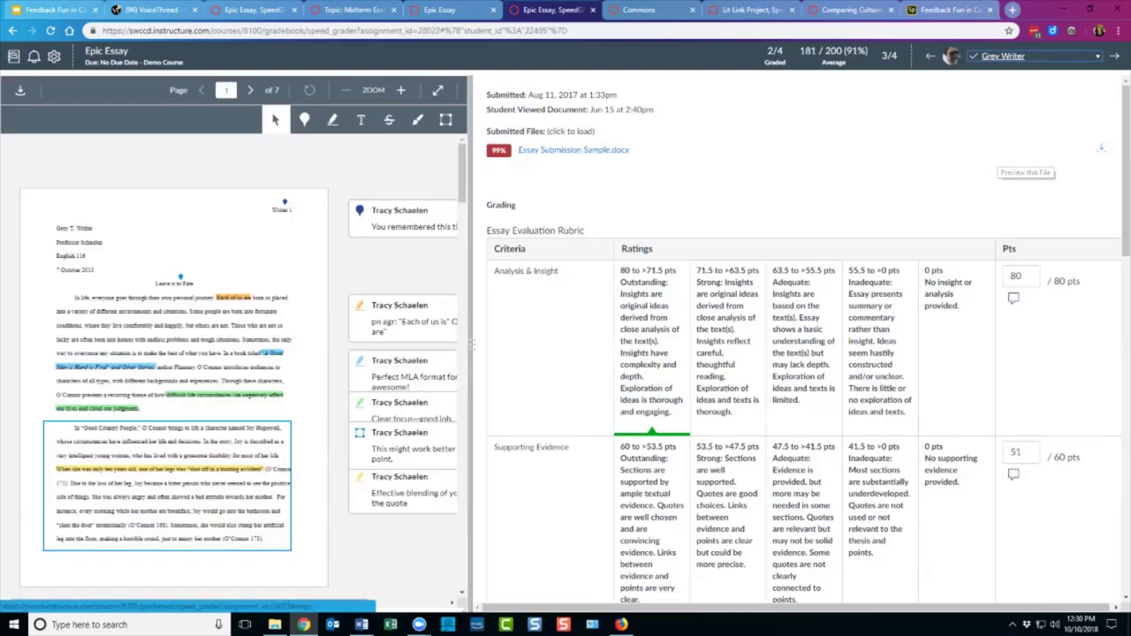
left_click_drag(472, 345, 639, 344)
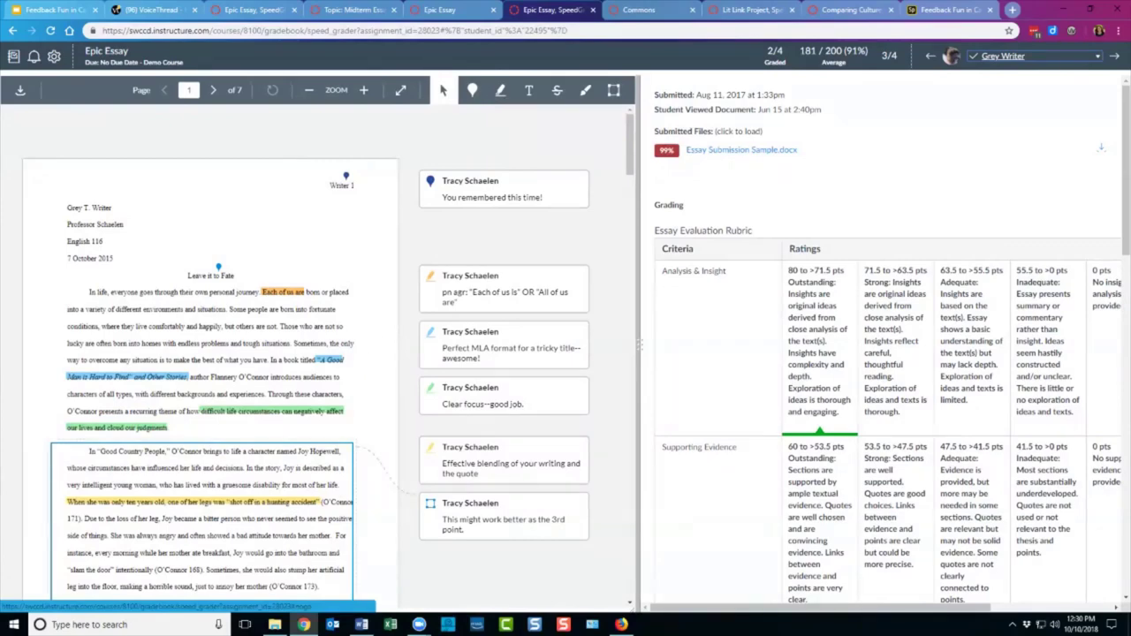
- Look through this student's full rubric and assignment comments, and save the rubric with its existing ratings
scroll(883, 354, "down", 3)
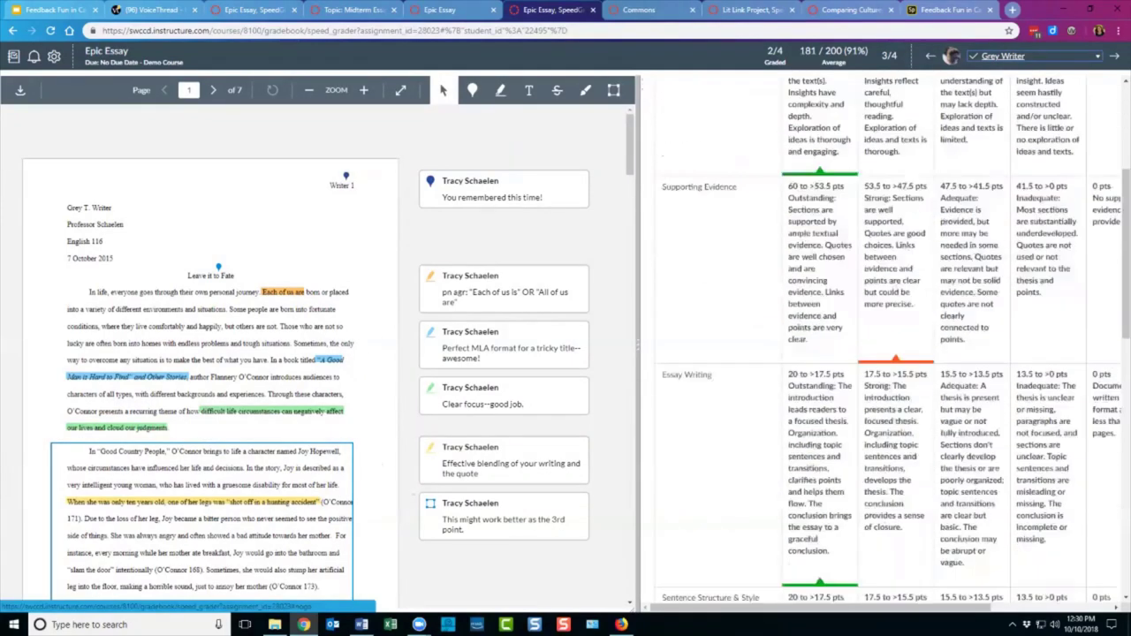
scroll(884, 353, "down", 6)
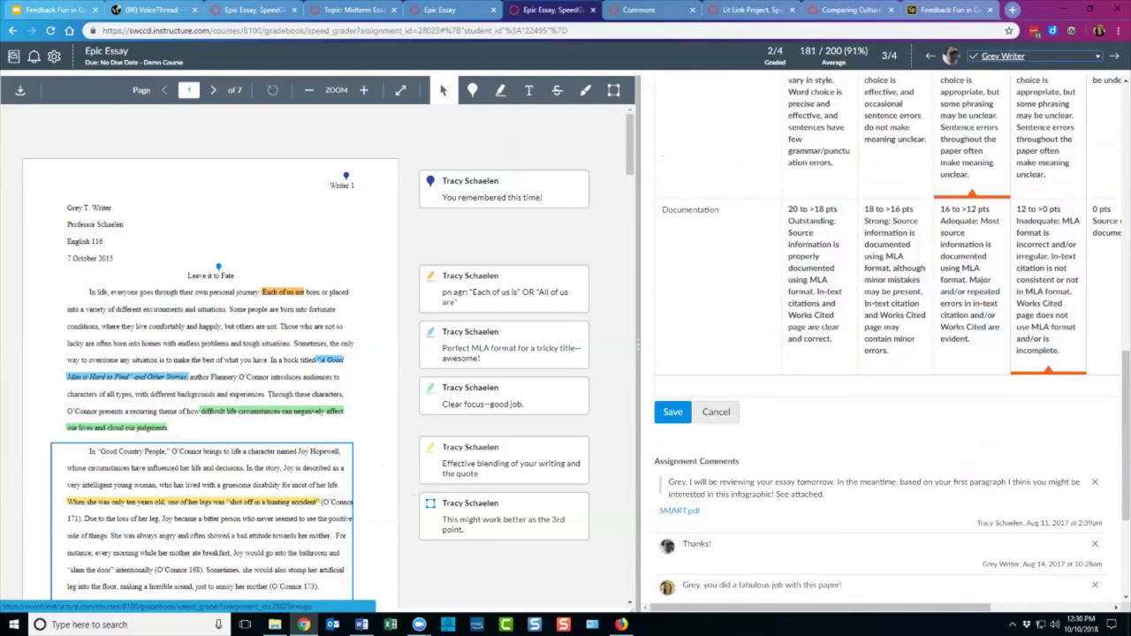
scroll(883, 353, "down", 2)
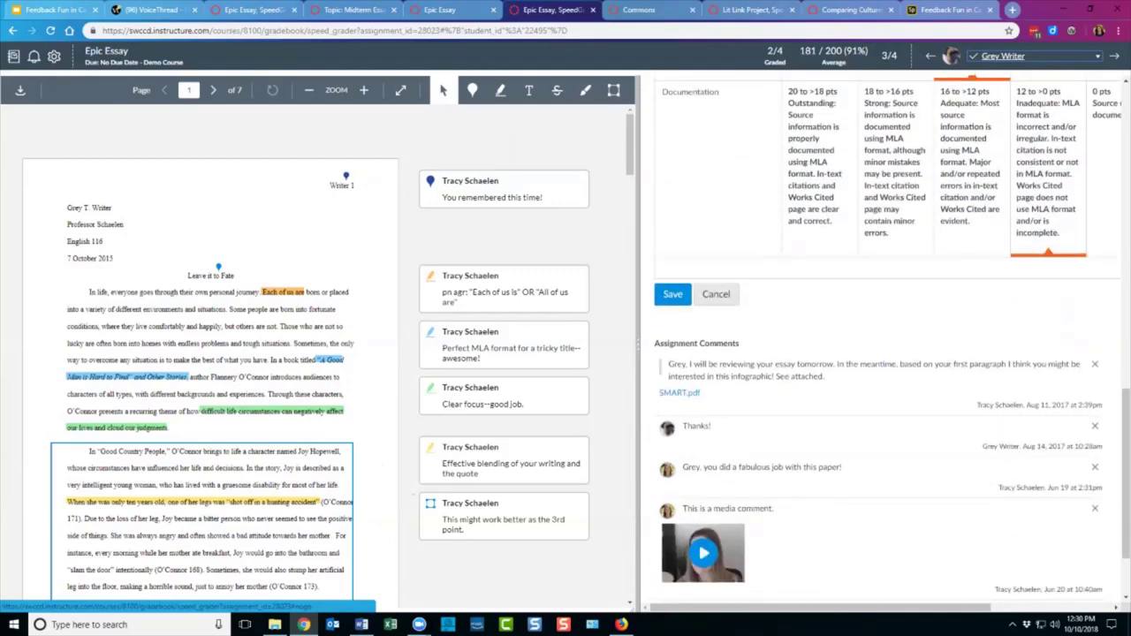
scroll(884, 353, "up", 2)
left_click(673, 412)
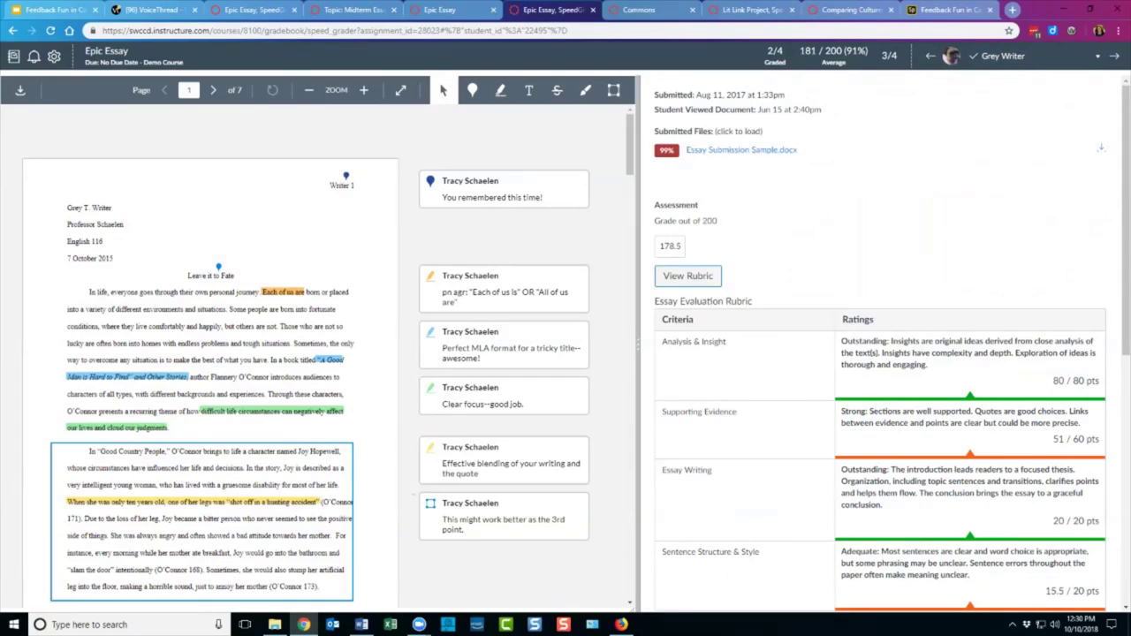
- Review the condensed rubric ratings and the assignment comment thread, and place the cursor in the new comment field
scroll(883, 345, "down", 3)
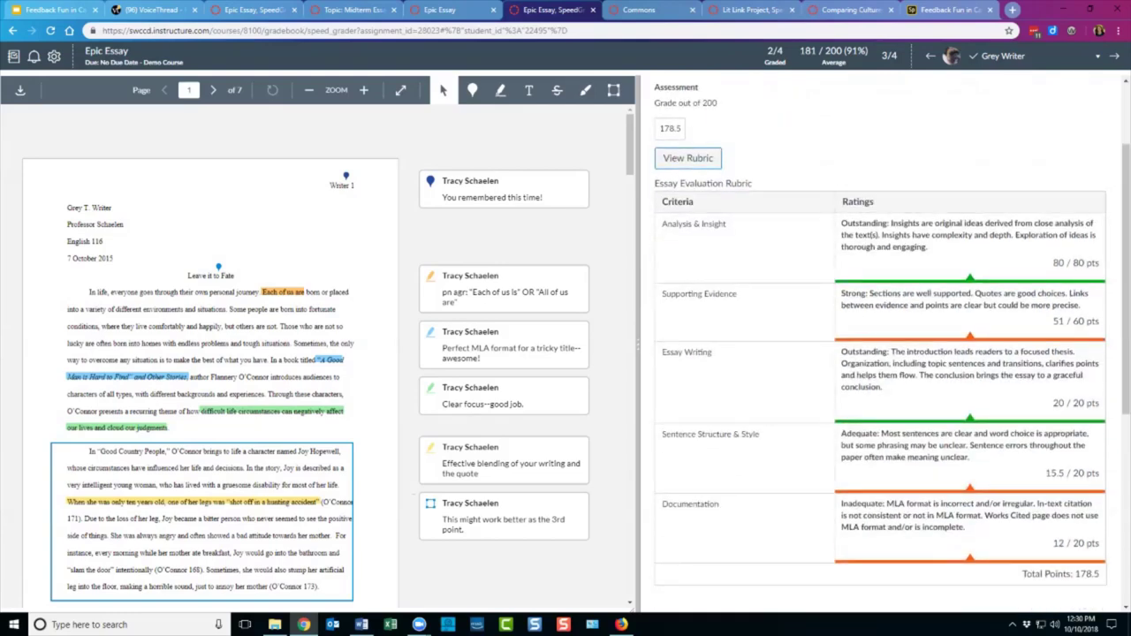
scroll(892, 345, "down", 8)
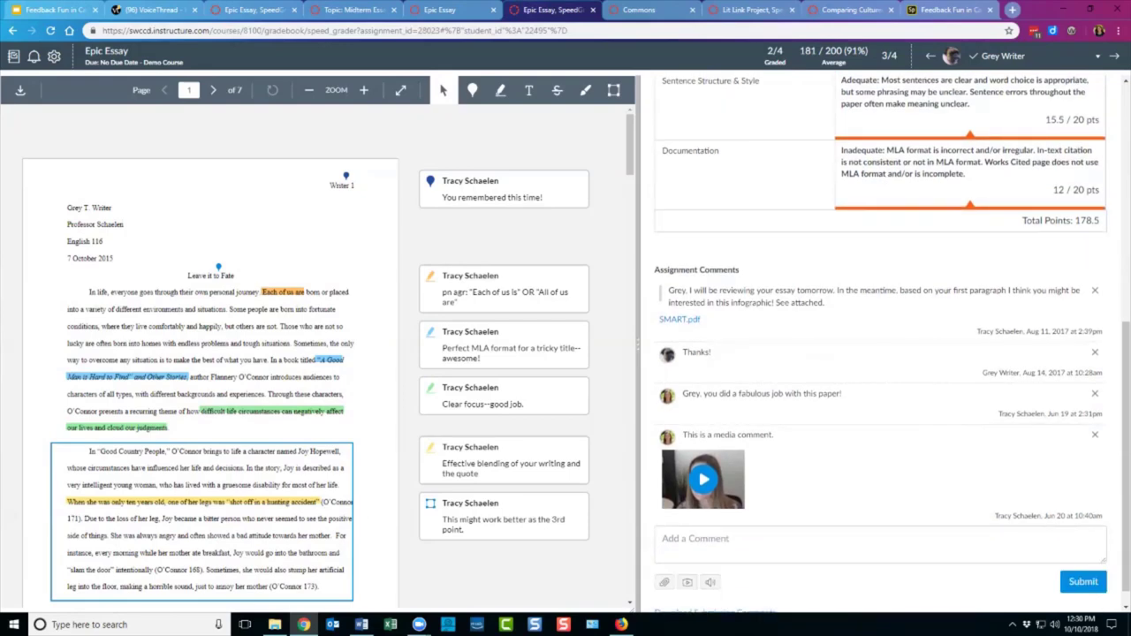
scroll(884, 345, "up", 5)
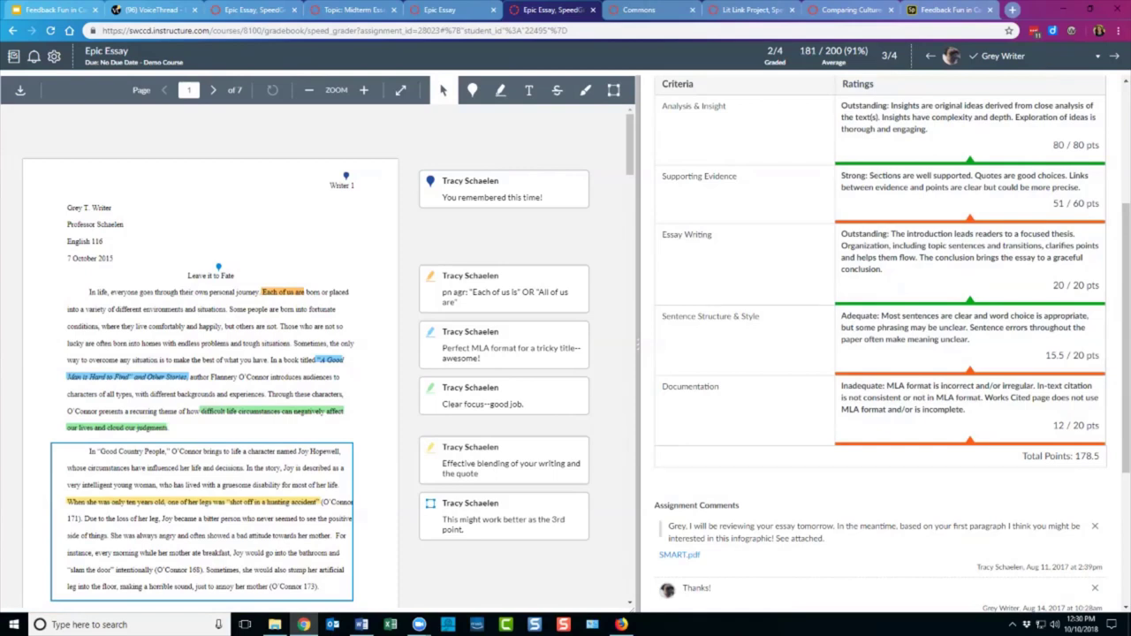
scroll(893, 345, "down", 5)
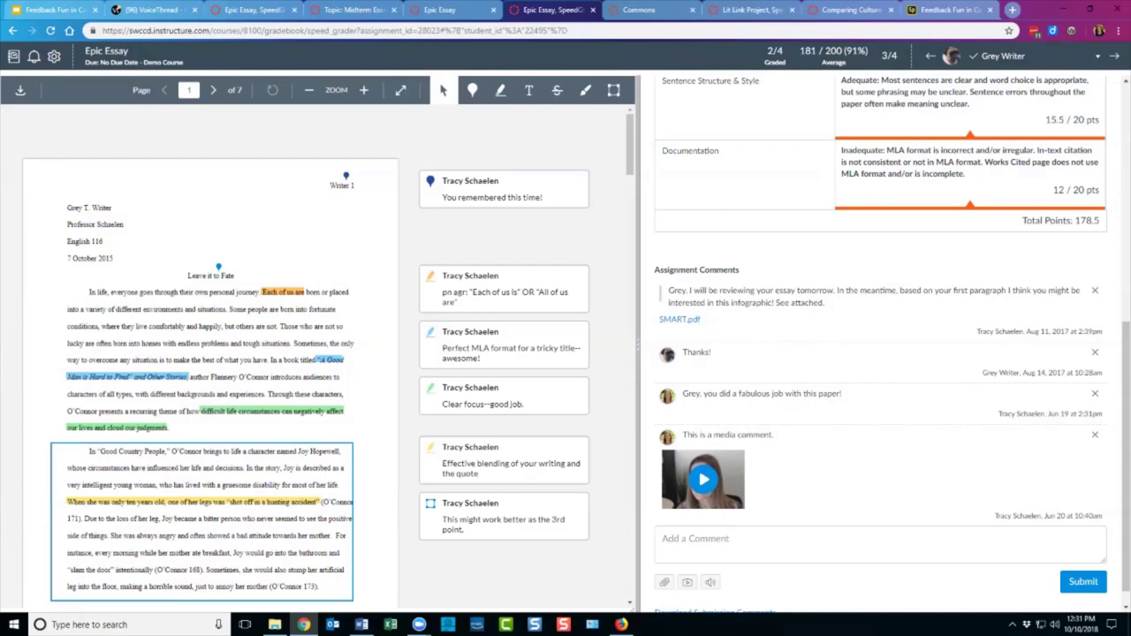
left_click(661, 538)
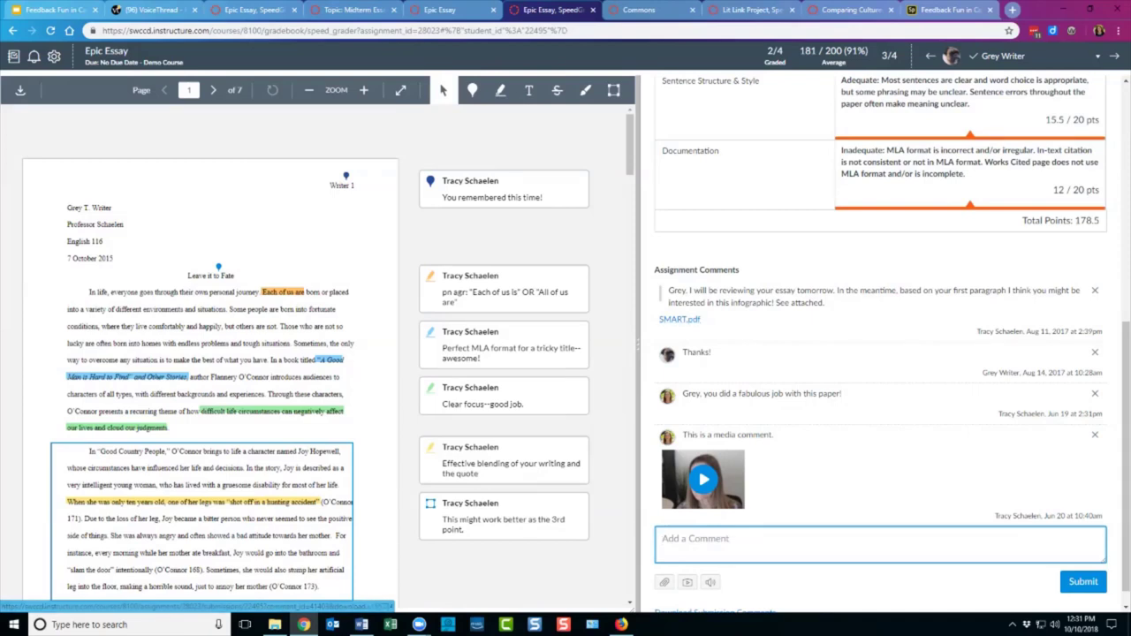
- Download the SMART.pdf attachment from the assignment comments, look through the infographic, and close it
left_click(679, 319)
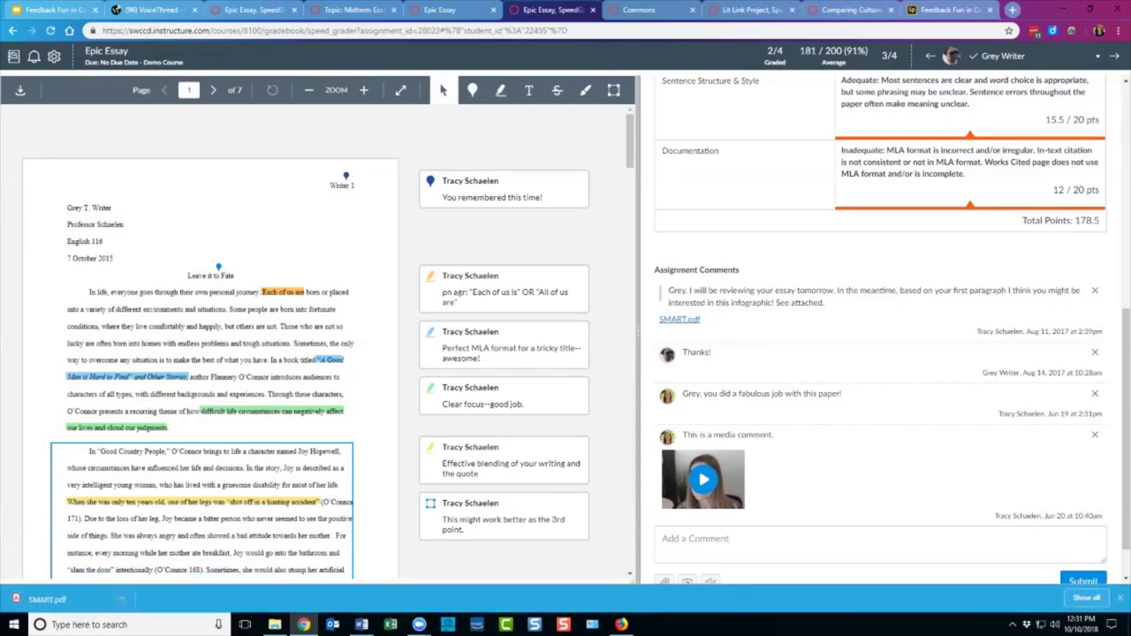
left_click(121, 599)
left_click(146, 508)
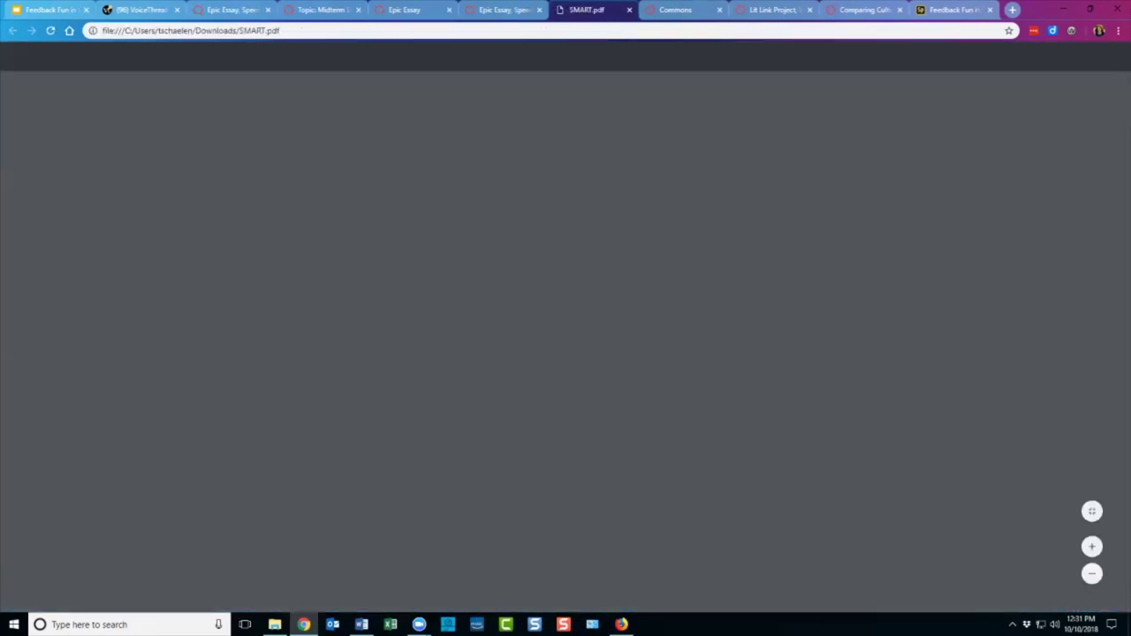
scroll(559, 340, "down", 7)
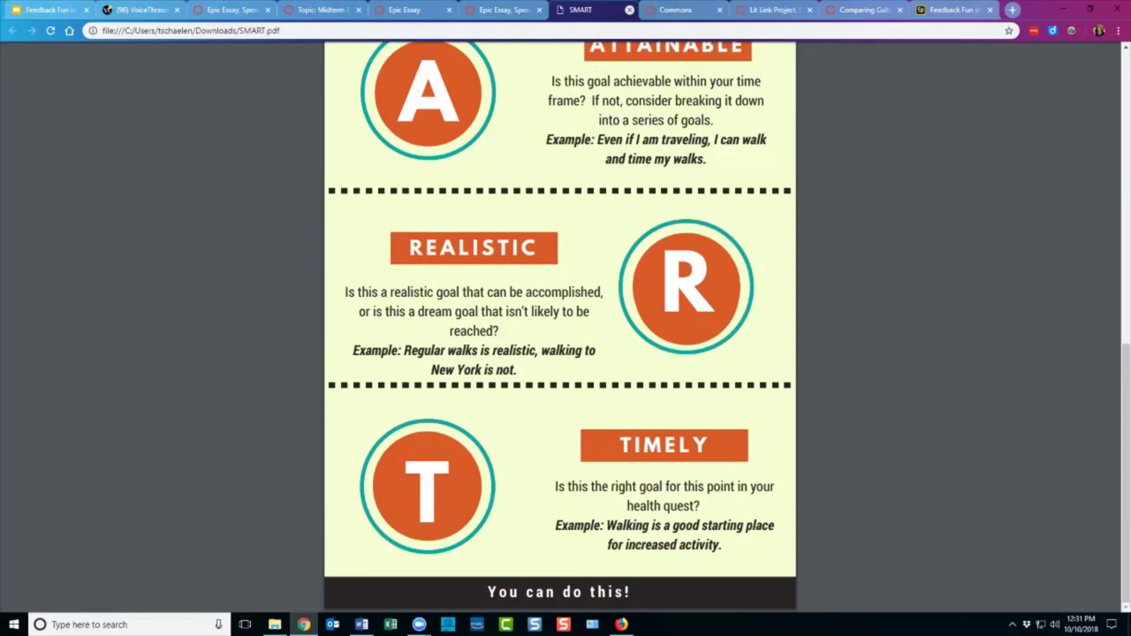
left_click(629, 10)
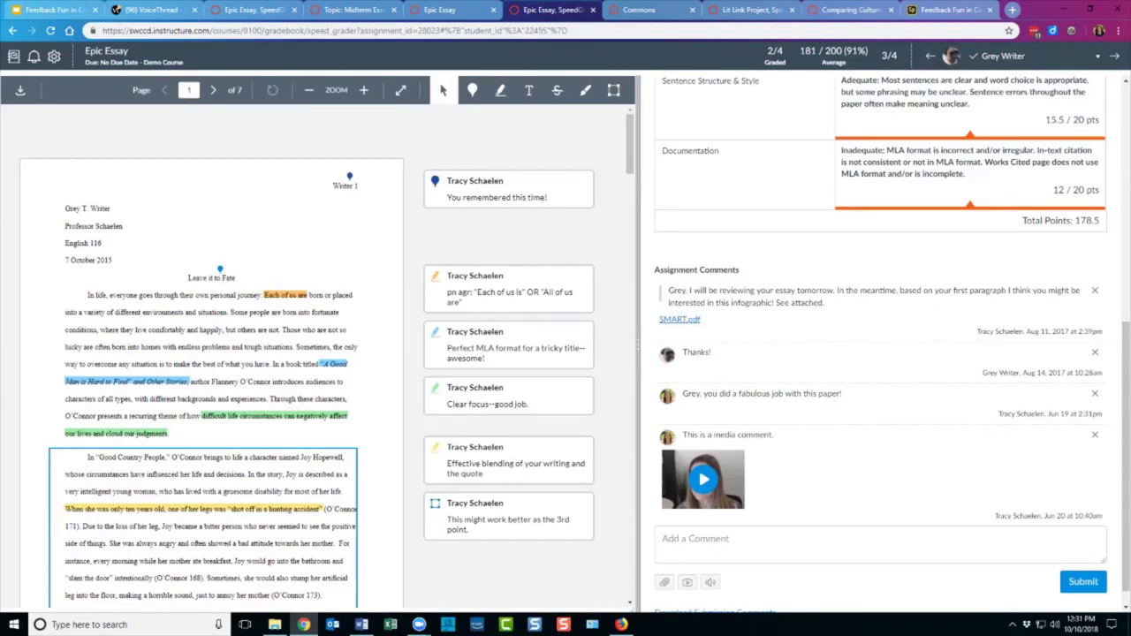
- Return to the Epic Essay assignment page and view its Essay Evaluation Rubric
scroll(879, 353, "down", 1)
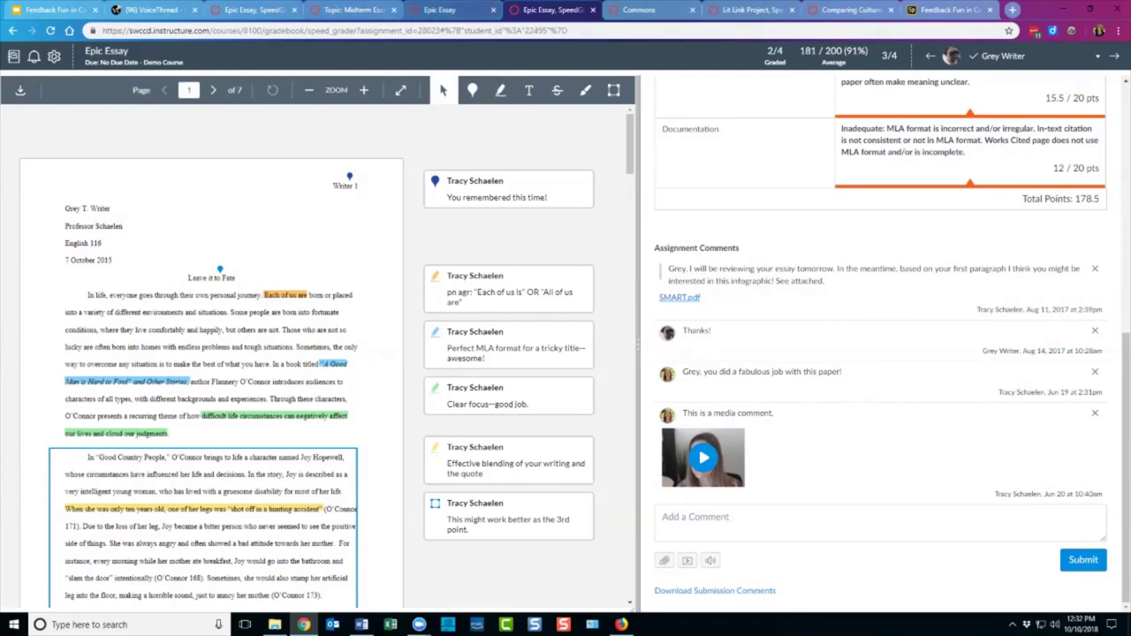
left_click(440, 10)
scroll(565, 327, "down", 20)
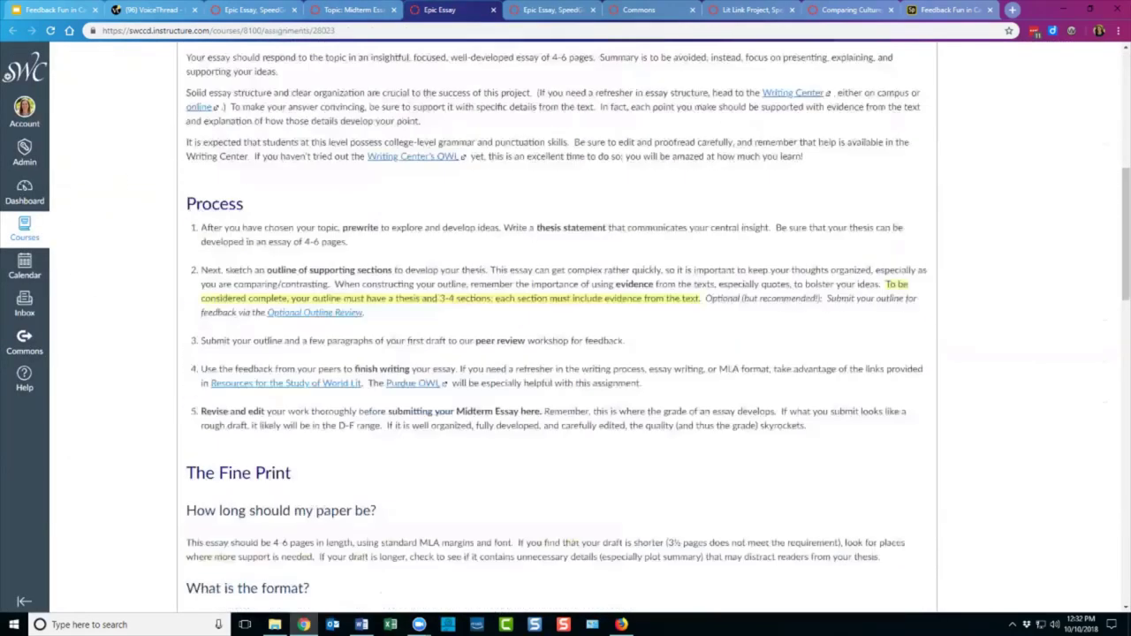
scroll(566, 327, "down", 5)
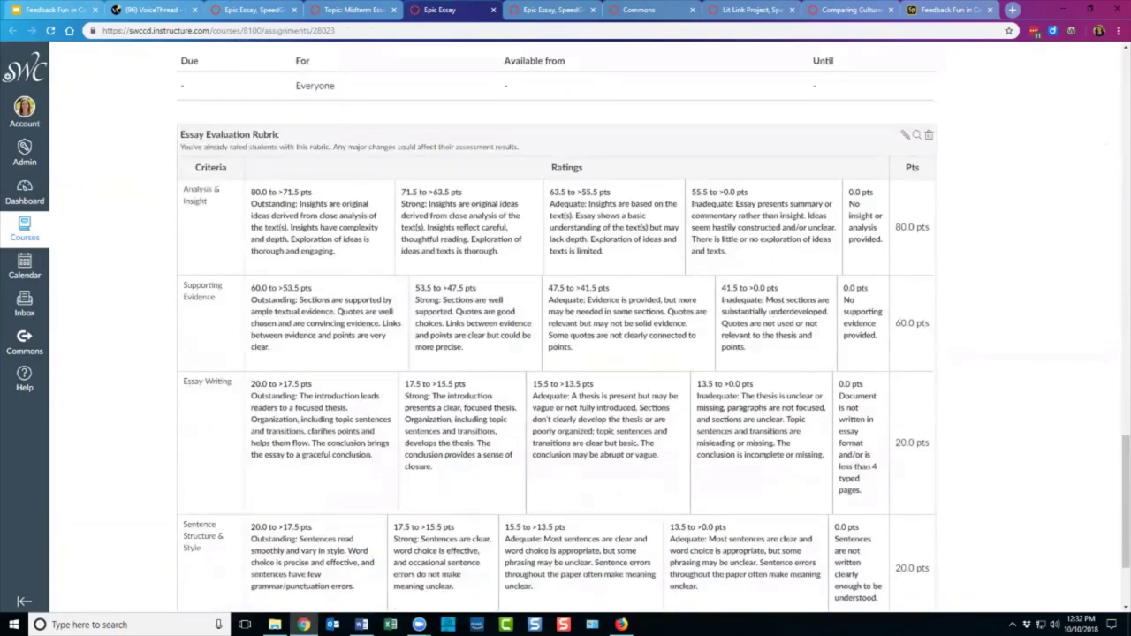
- Look over the Essay Evaluation Rubric criteria and the Epic Essay instructions, from evaluation and feedback back up to the Process section
scroll(565, 326, "up", 3)
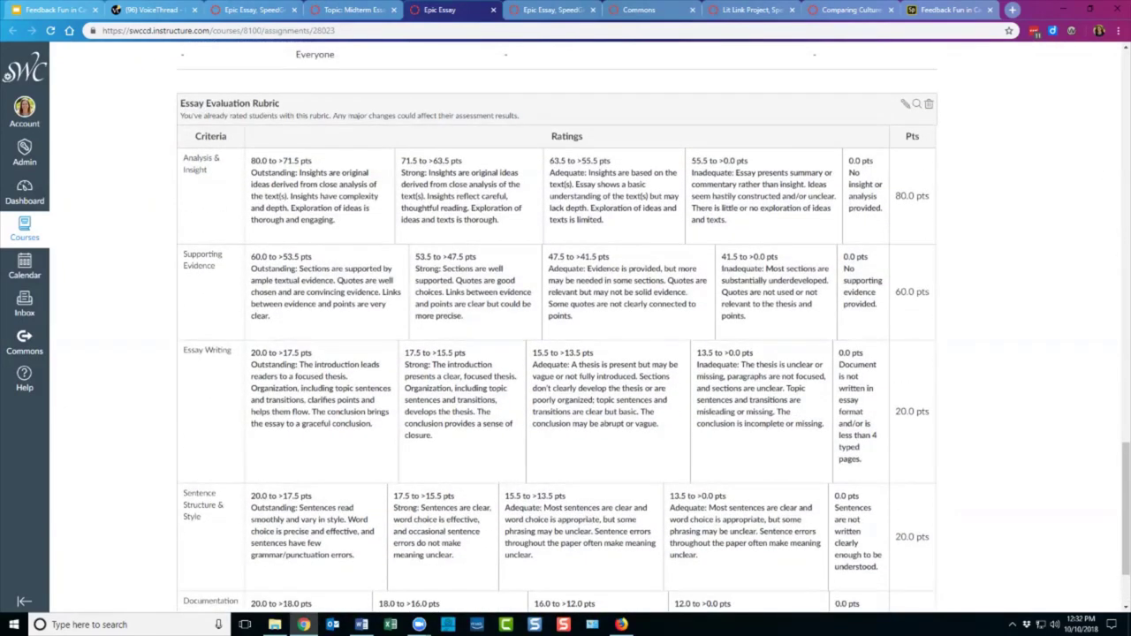
scroll(555, 327, "down", 3)
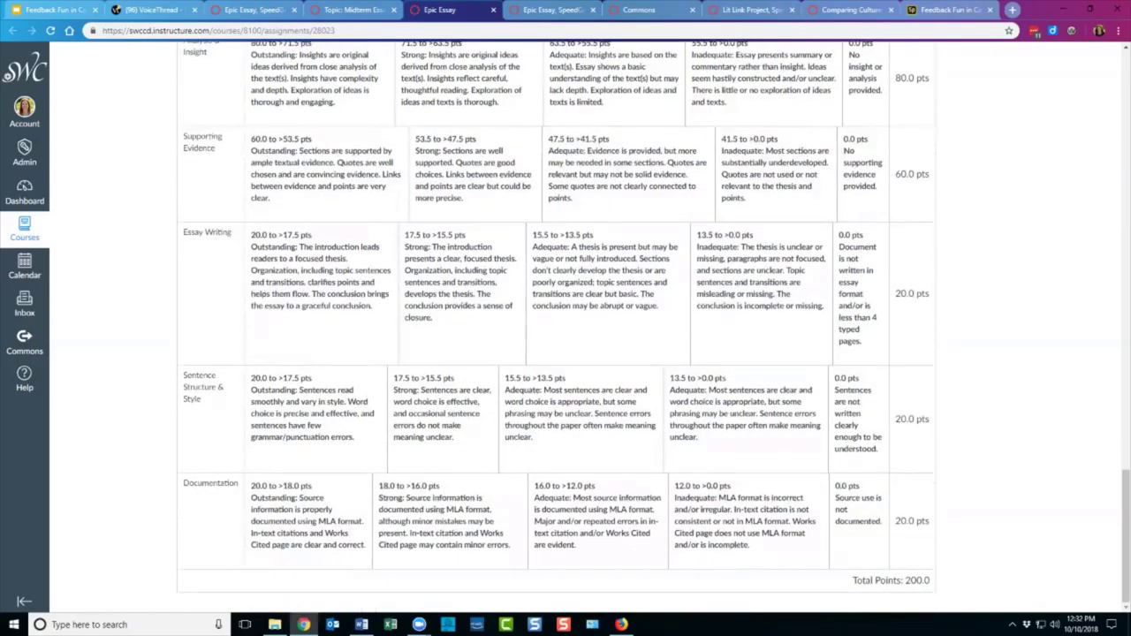
scroll(555, 328, "up", 3)
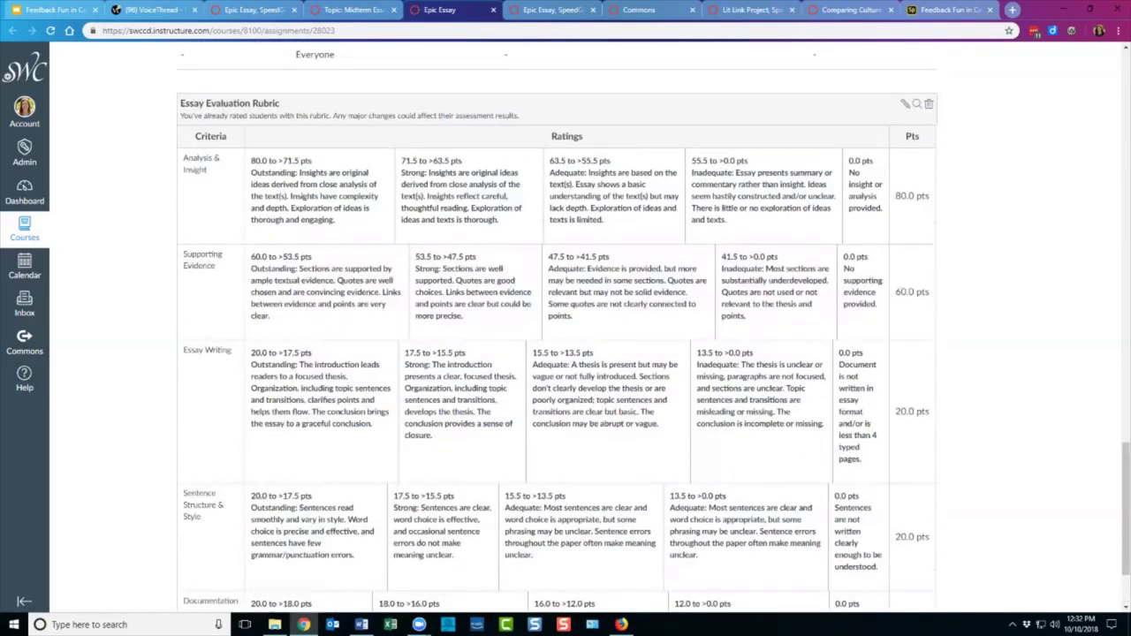
scroll(555, 328, "up", 8)
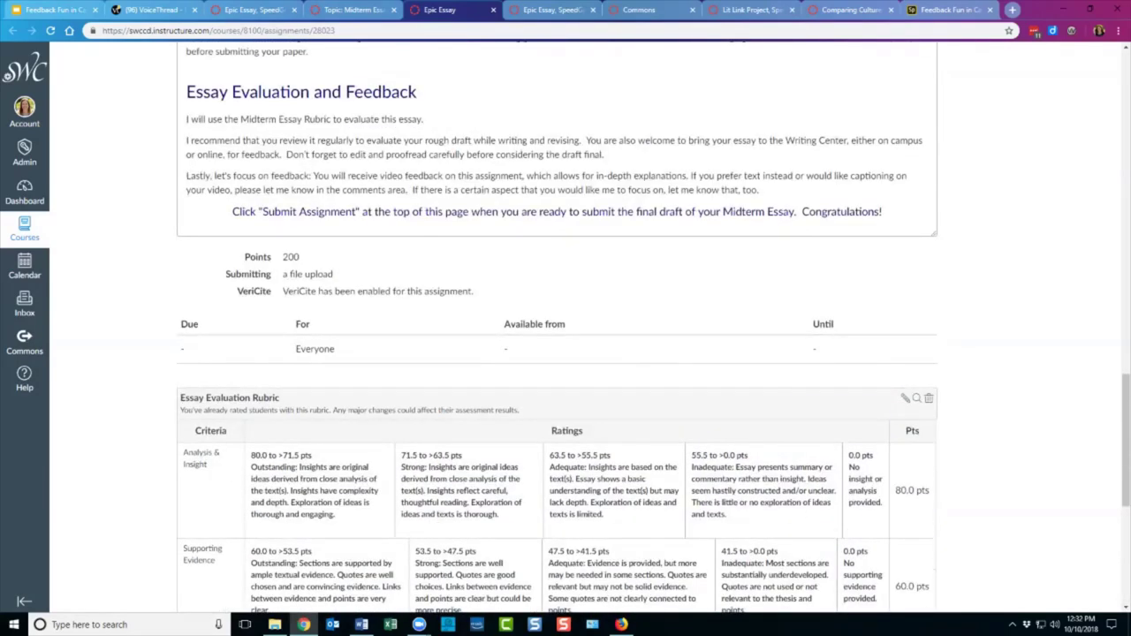
scroll(555, 328, "up", 8)
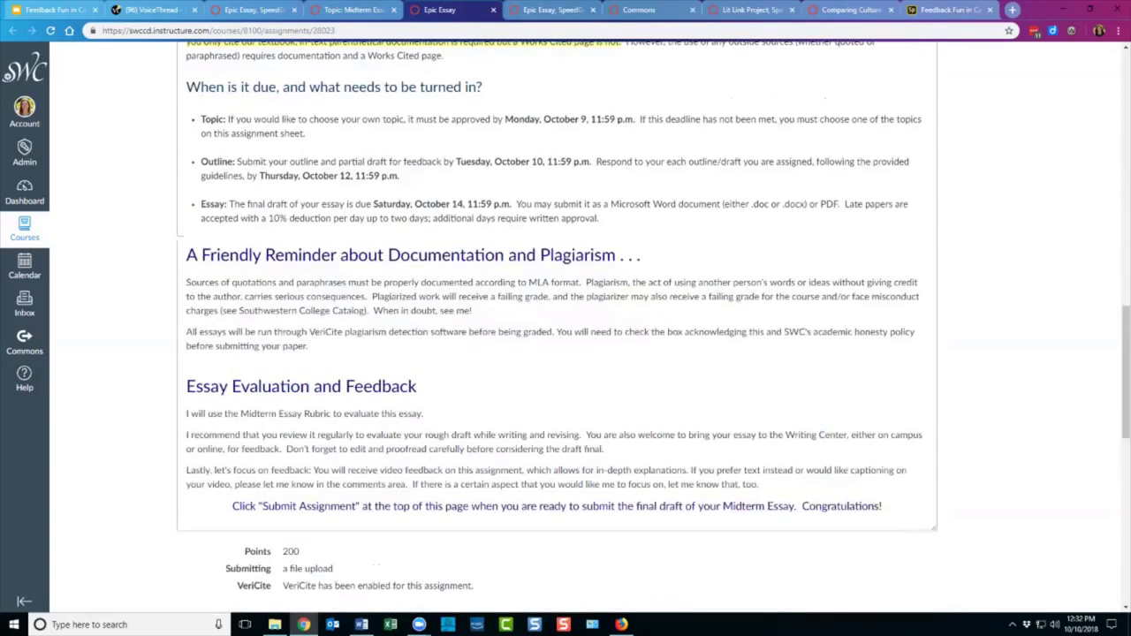
scroll(556, 328, "up", 14)
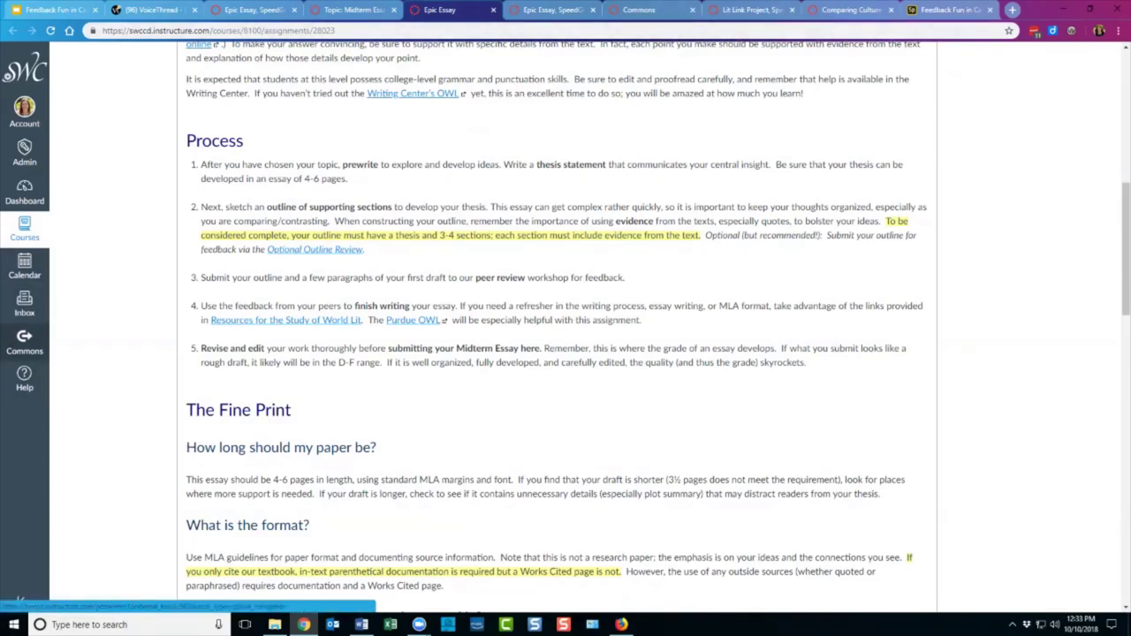
- Browse the shared resources in Canvas Commons, including World Literature Essay Assignment with Rubric, and return to the Epic Essay rubric
left_click(638, 10)
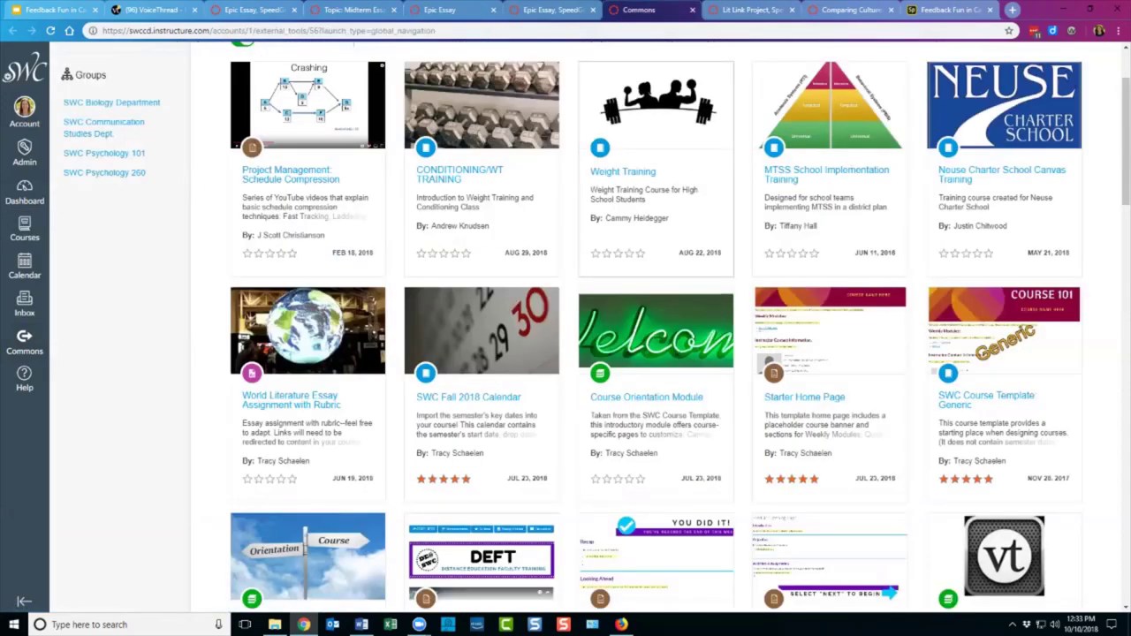
scroll(595, 328, "up", 3)
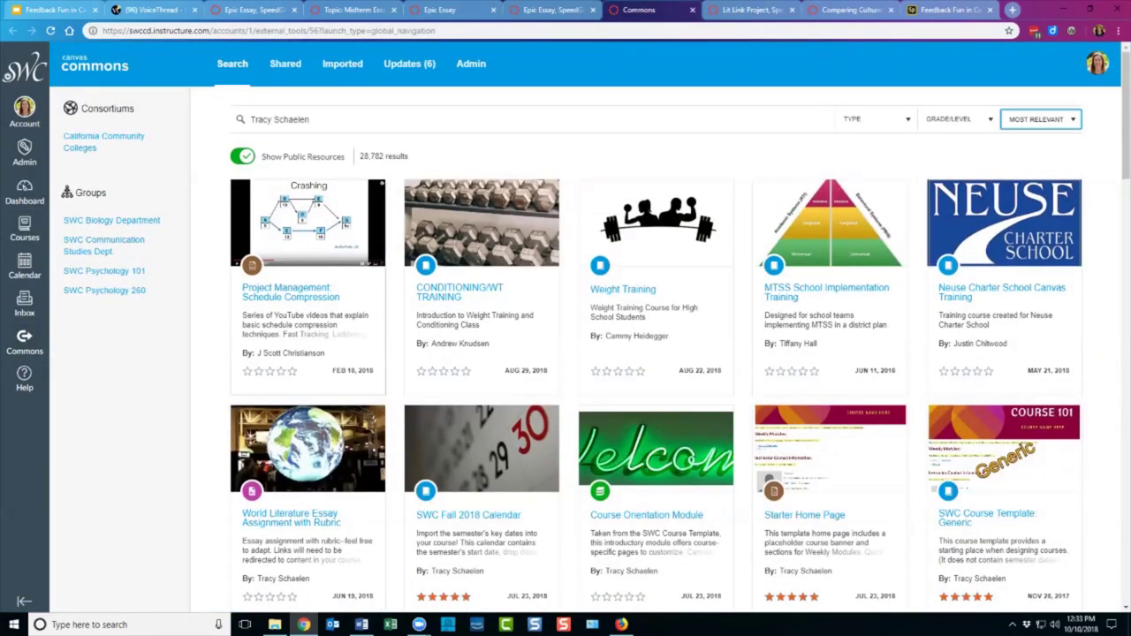
scroll(589, 326, "down", 2)
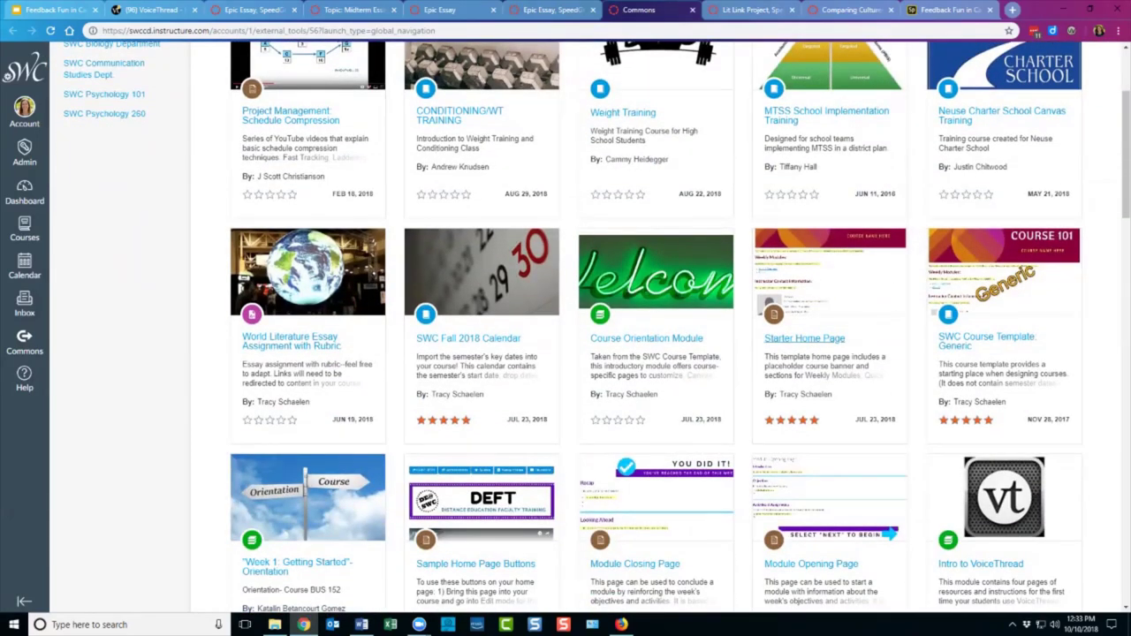
mouse_move(202, 205)
left_mouse_down()
mouse_move(204, 283)
mouse_move(437, 212)
mouse_move(203, 206)
left_mouse_up()
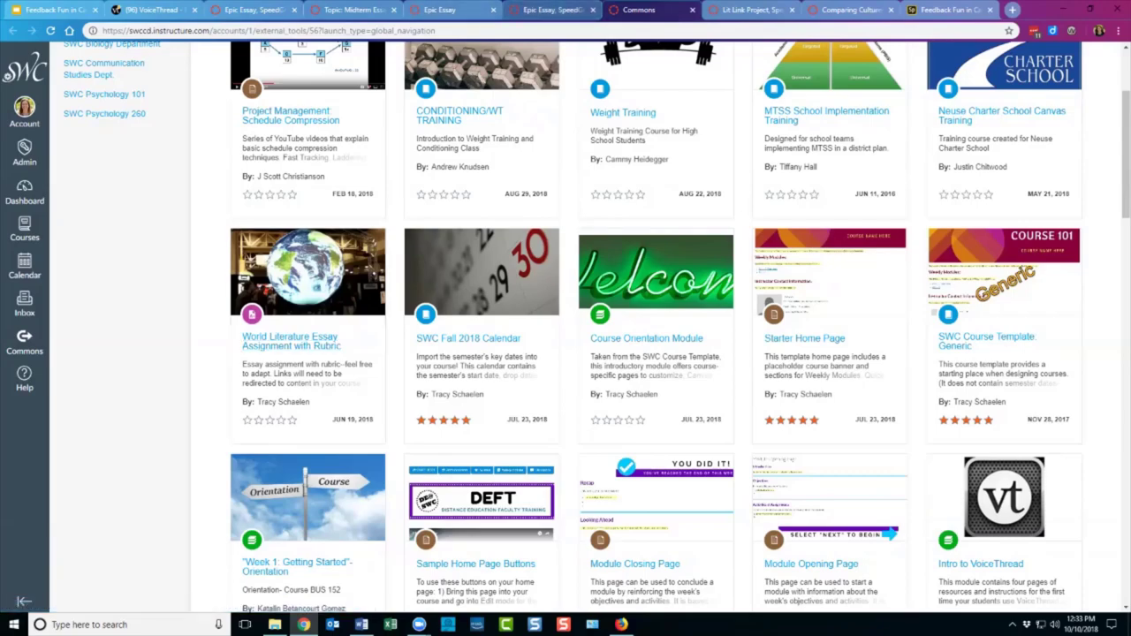
left_click(446, 11)
scroll(557, 353, "down", 15)
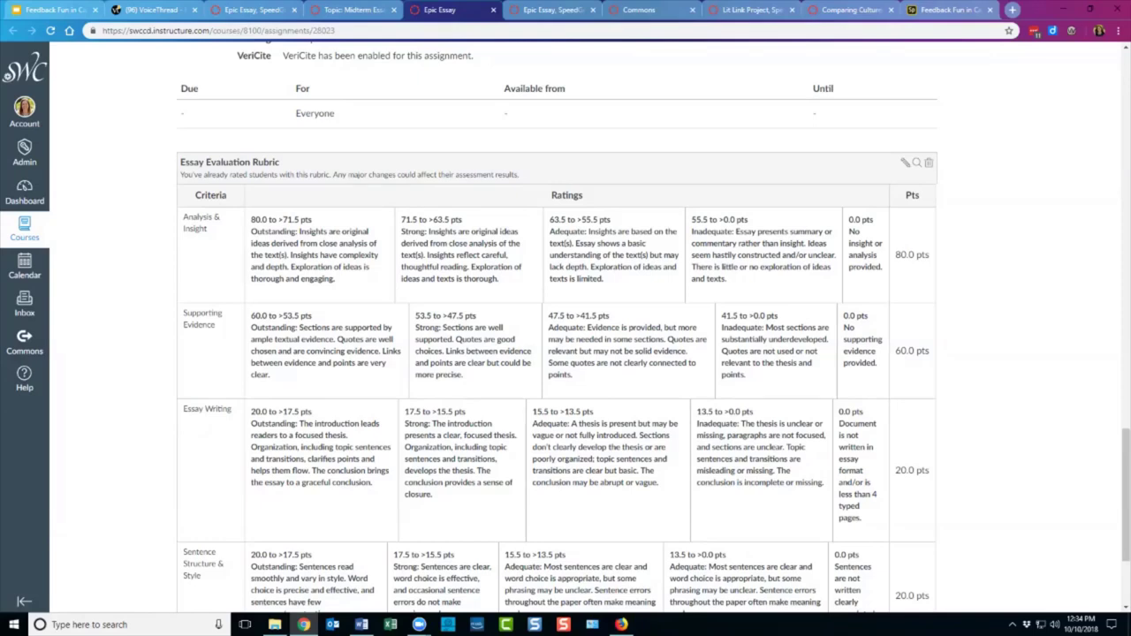
- In SpeedGrader, open the first student's Epic Essay submission and dictate an assignment comment praising the student's fabulous job by first name
key("ctrl+Tab")
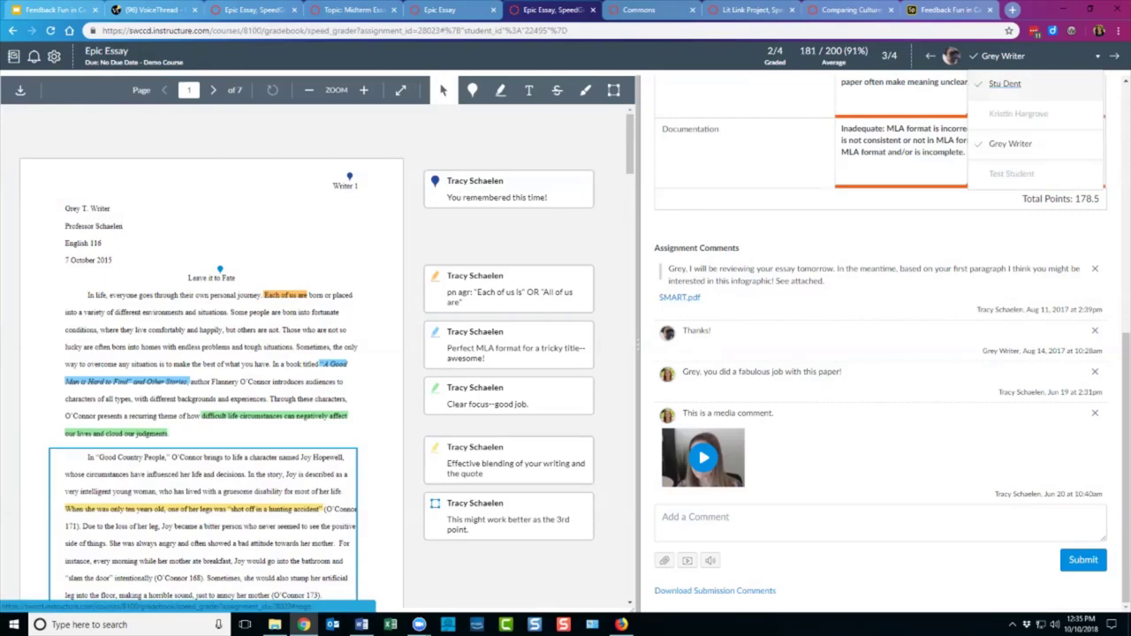
left_click(1005, 83)
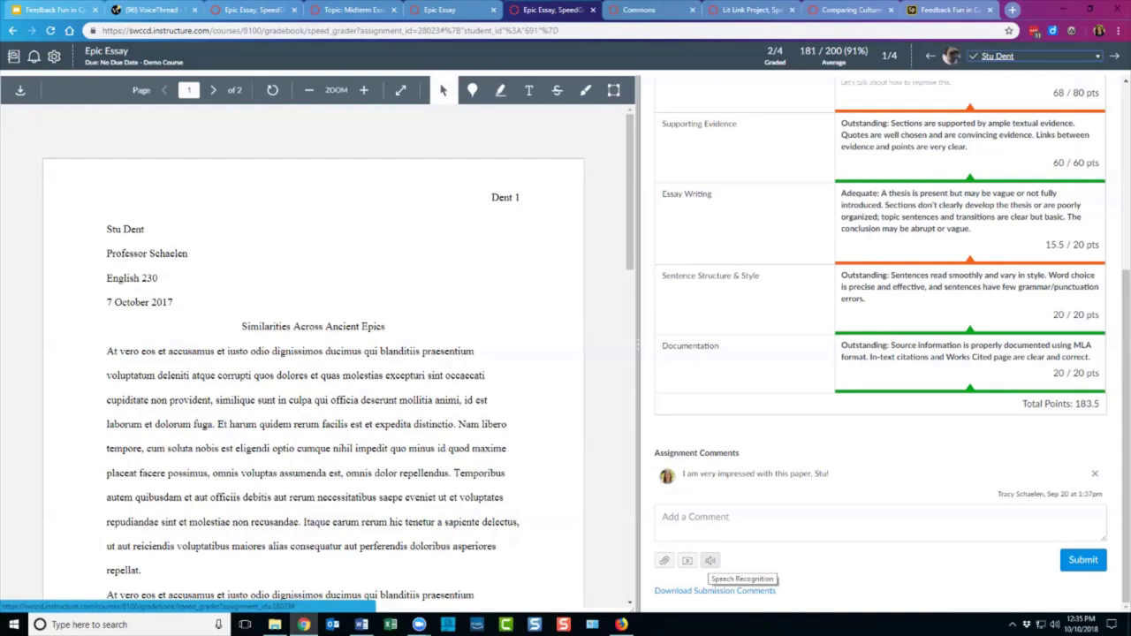
left_click(710, 560)
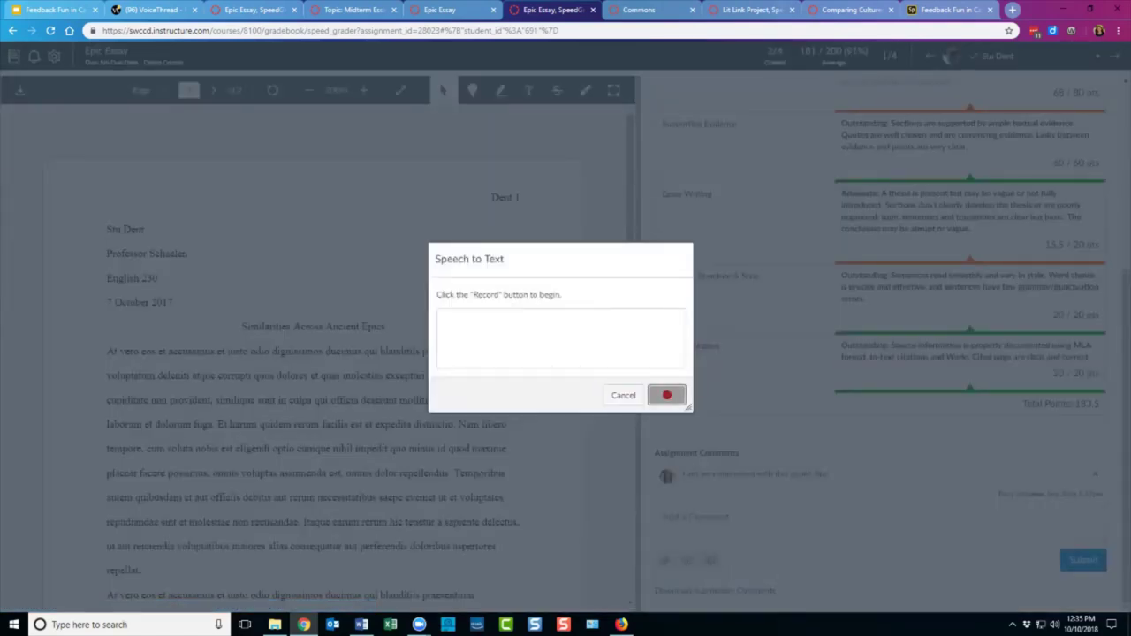
left_click(667, 395)
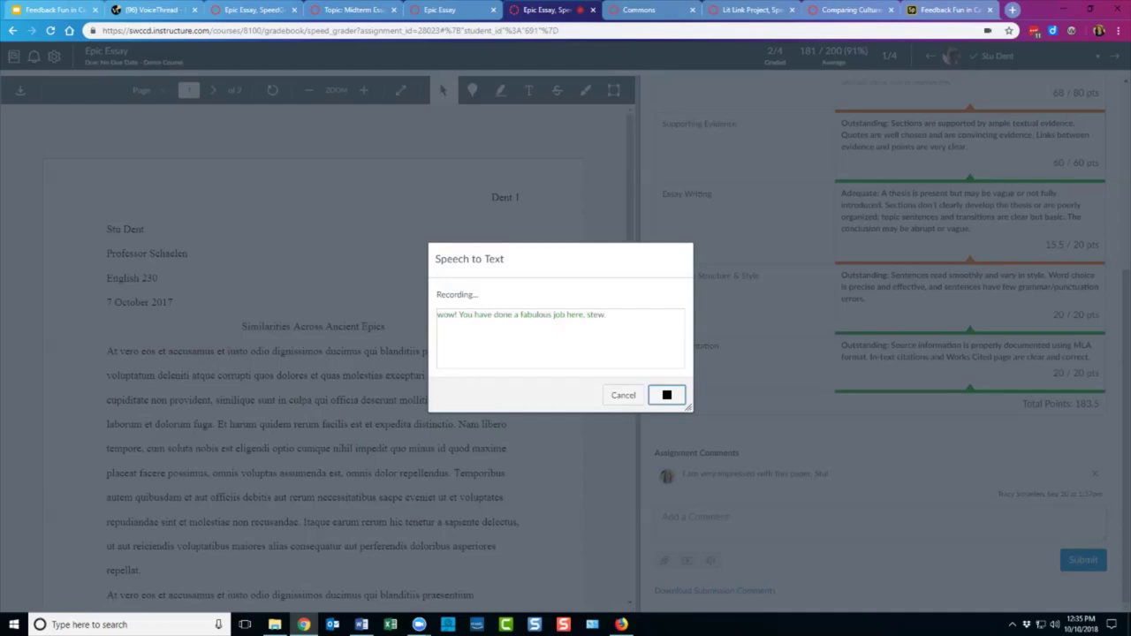
left_click(667, 395)
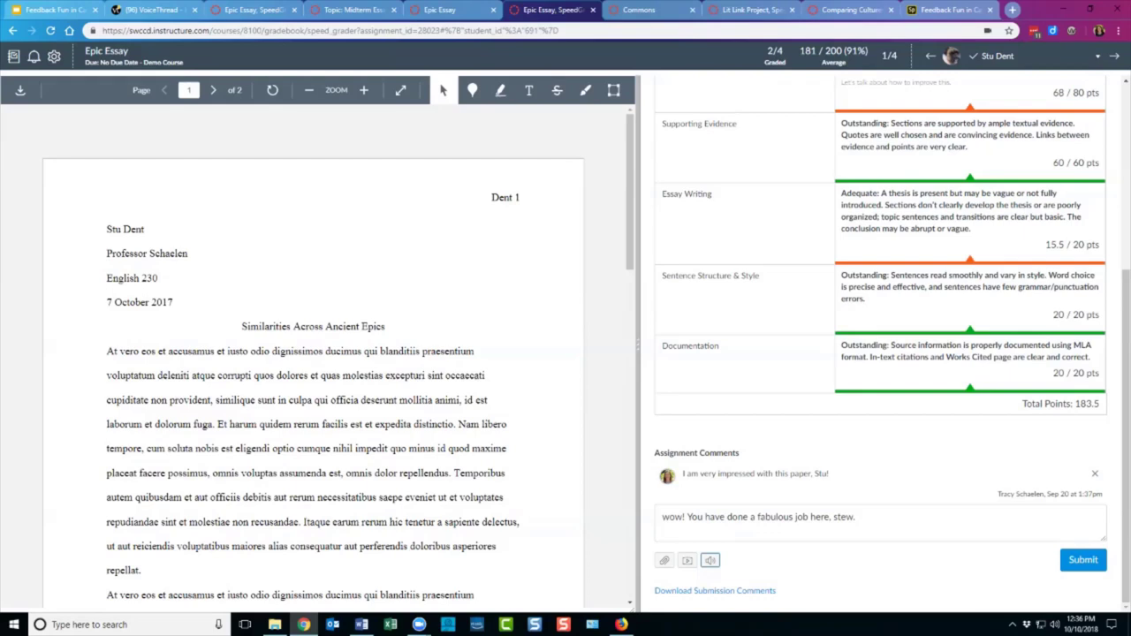
- Correct the spelling of the student's first name in the dictated comment, capitalize "Wow", and submit the comment
double_click(843, 517)
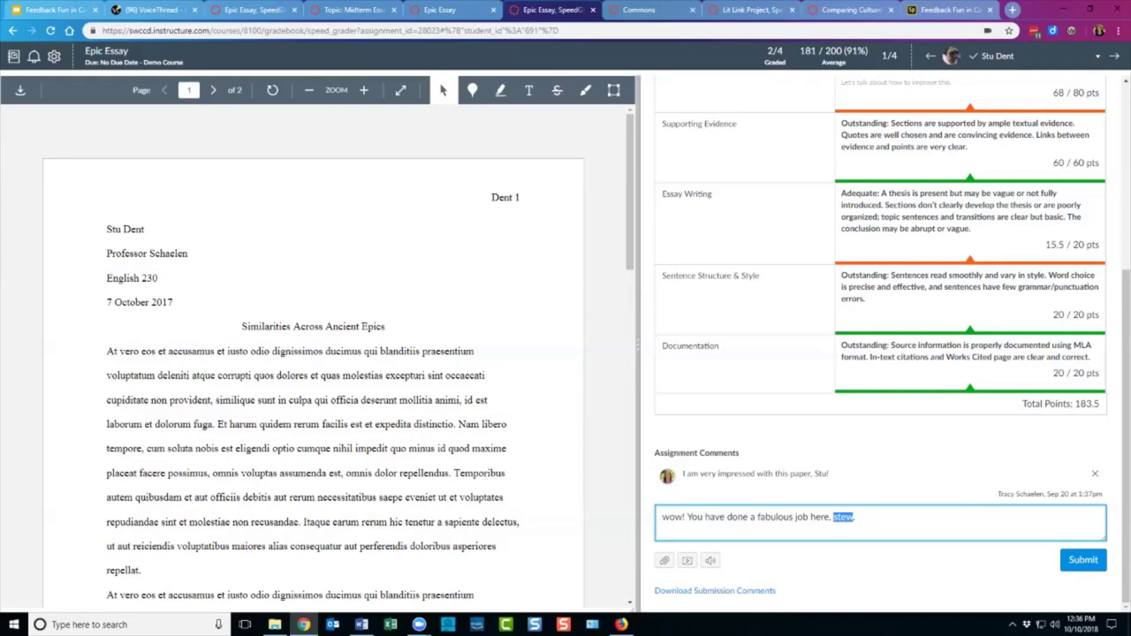
type("Stu")
left_click(666, 517)
key("BackSpace")
type("W")
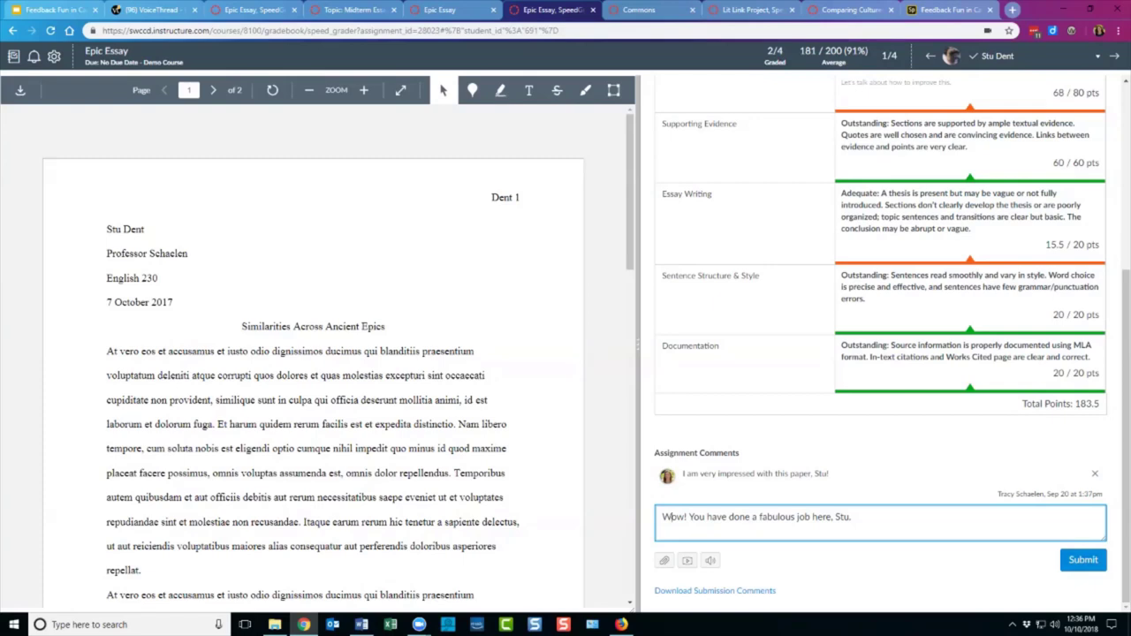
key("Return")
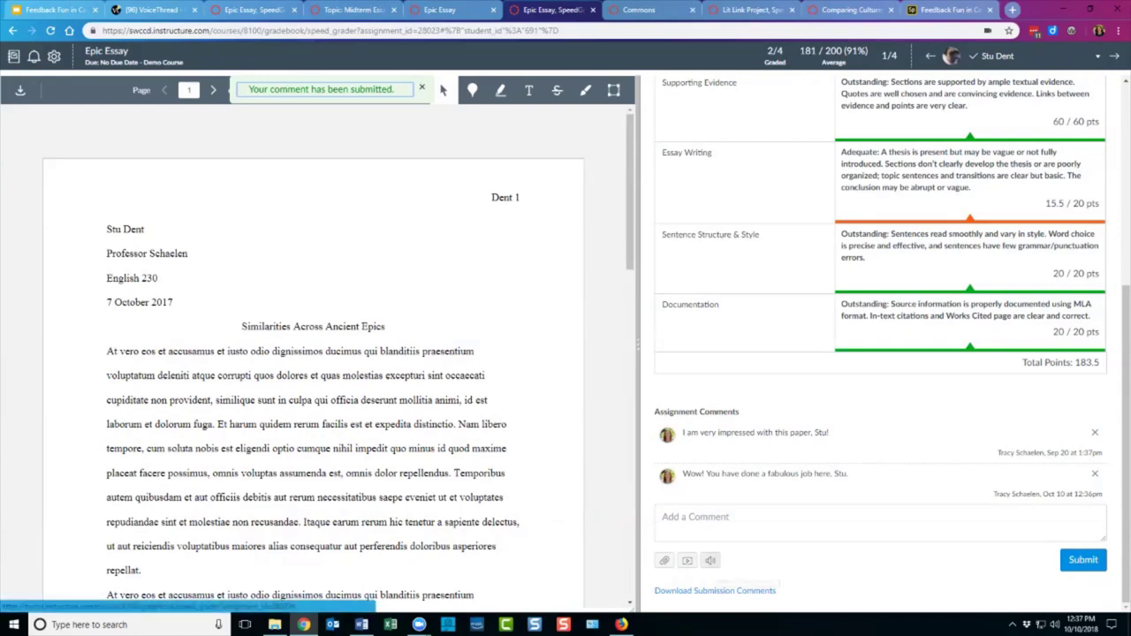
- Open speech recognition for another assignment comment and dismiss it without recording
left_click(711, 560)
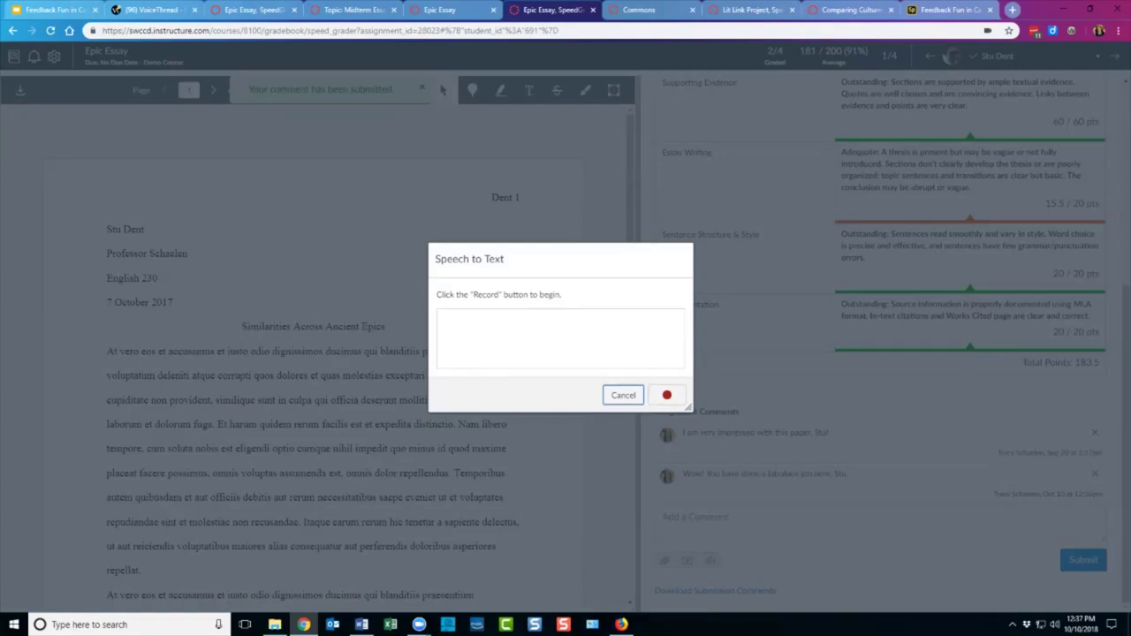
key("Return")
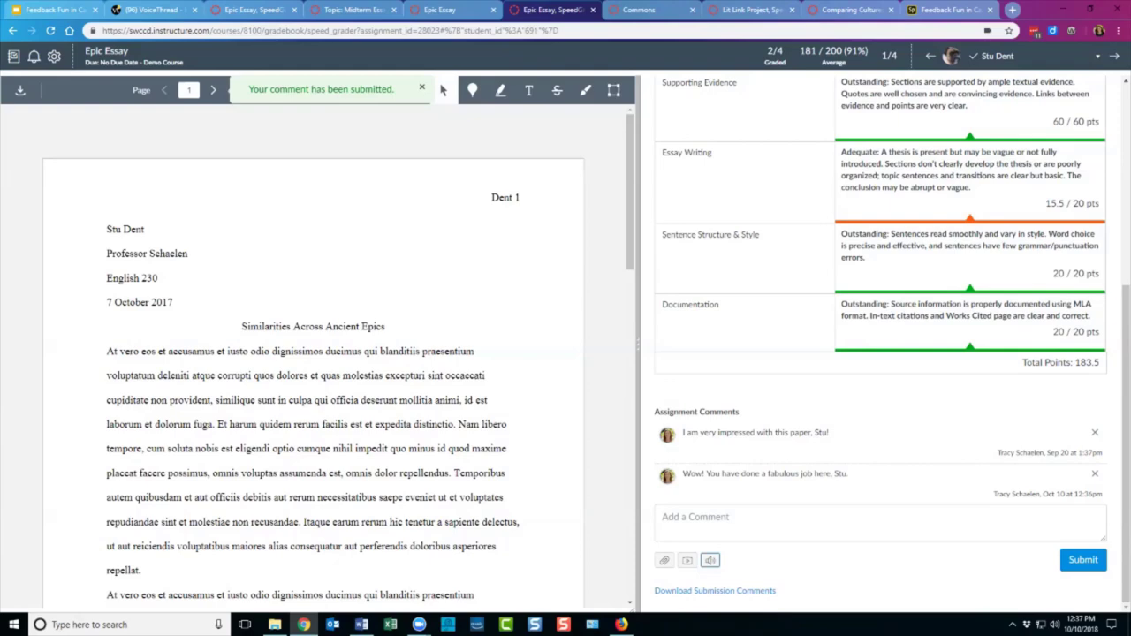
- Switch to Firefox, check which student account is signed in, and open that student's grades for Demo Course 230
left_click(621, 625)
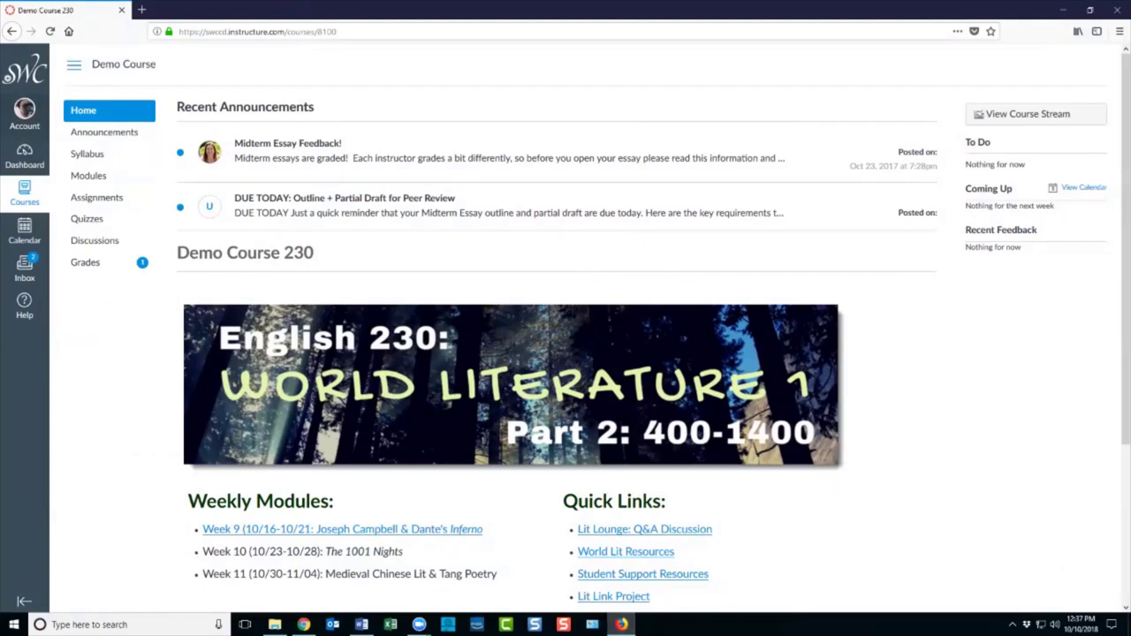
left_click(23, 113)
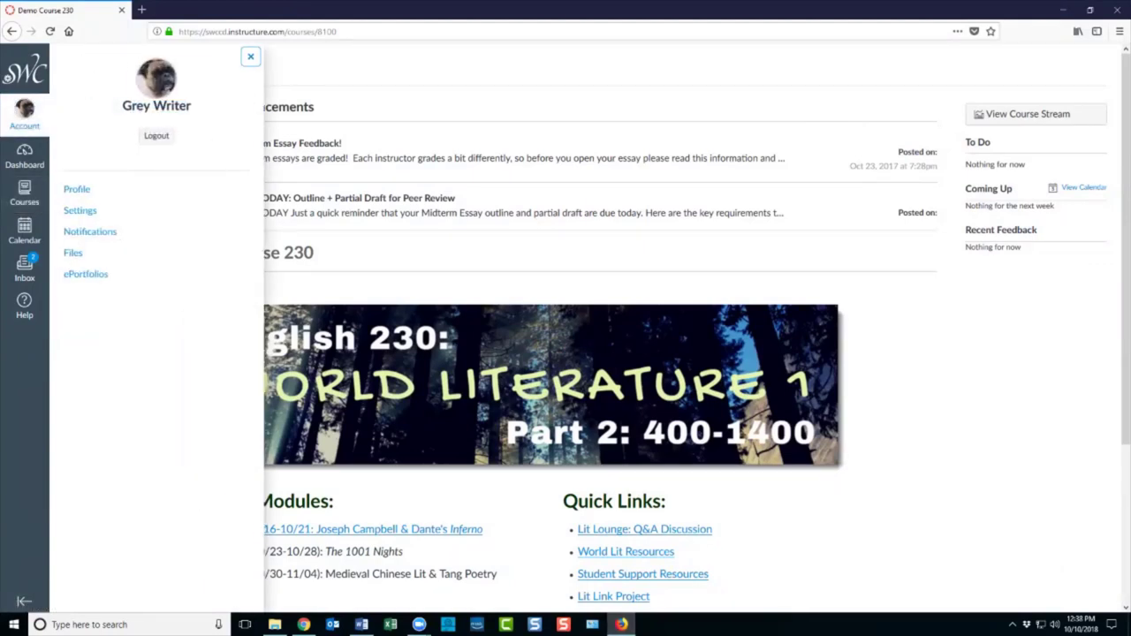
key("Escape")
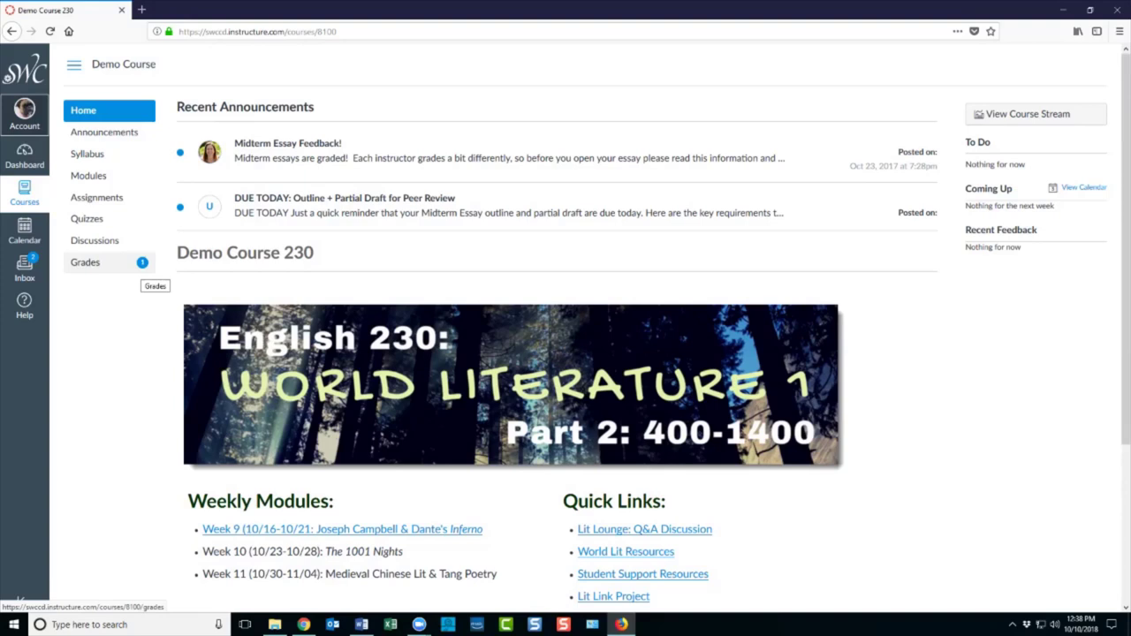
left_click(142, 266)
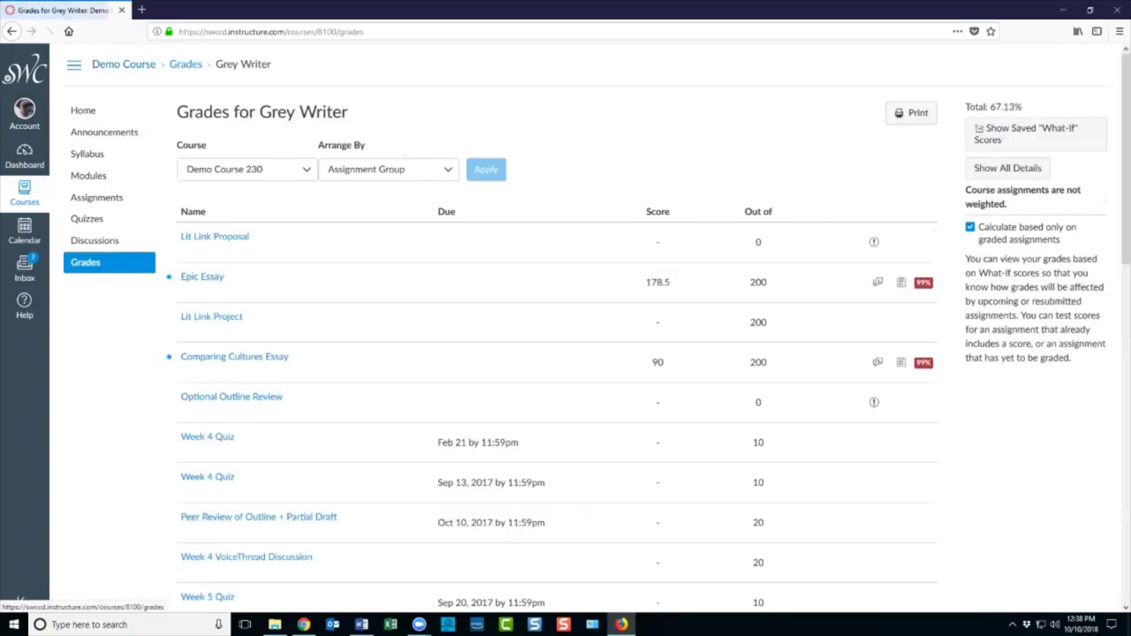
- View the Epic Essay submission details from the student's grades list and return to the list
scroll(203, 230, "down", 1)
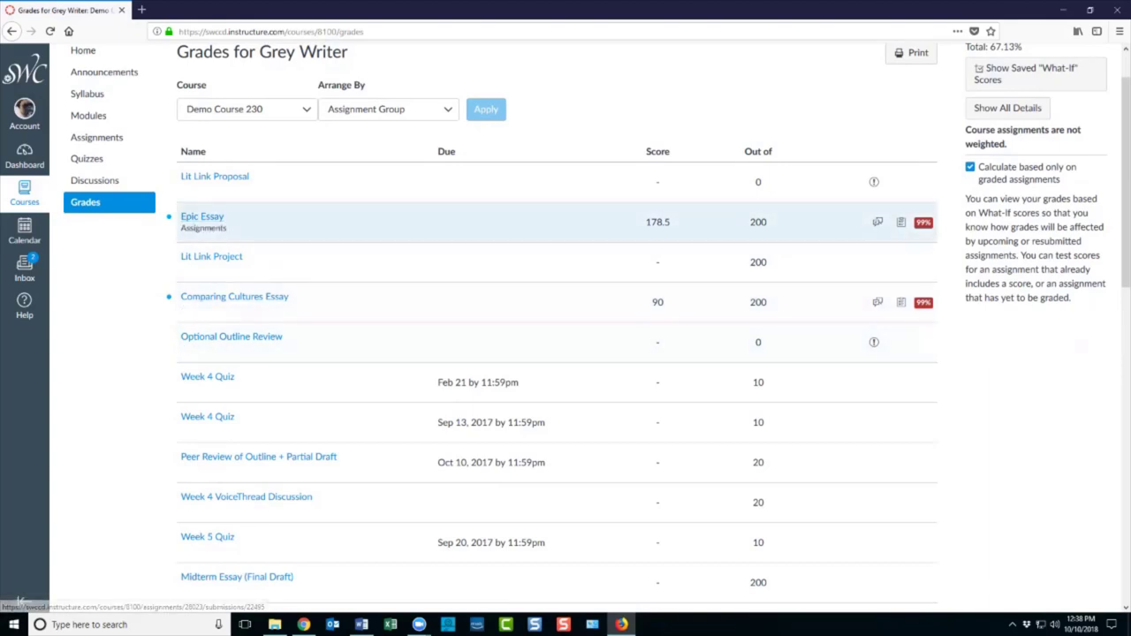
left_click(203, 216)
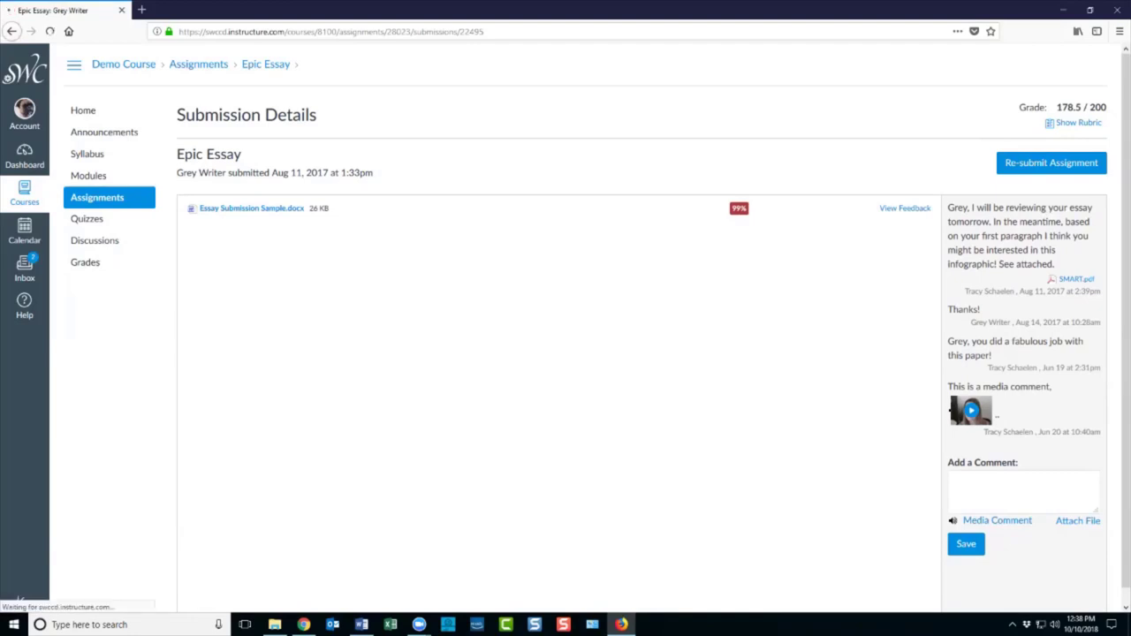
left_click(83, 111)
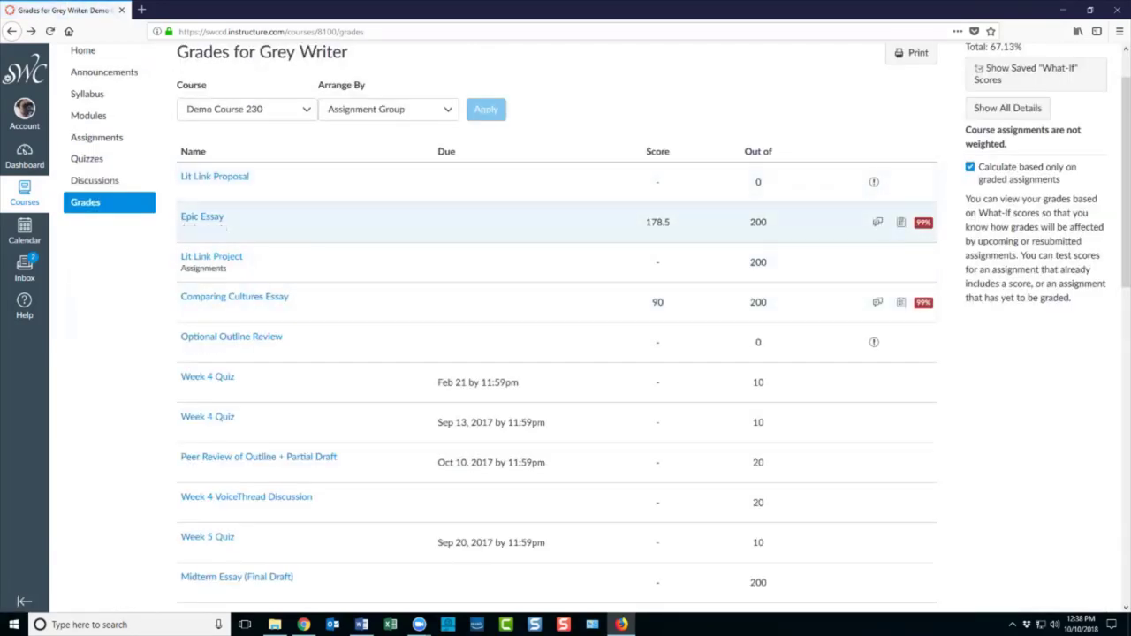
- Open the student's Comparing Cultures Essay submission and look through the feedback preview of Essay Submission Sample-1.docx
left_click(234, 297)
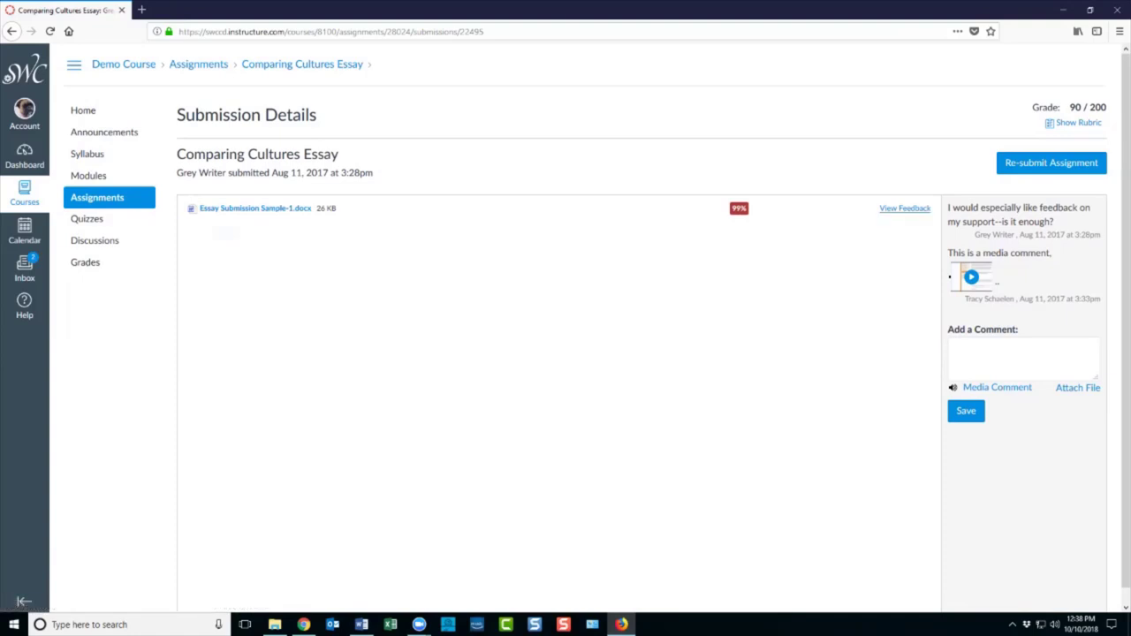
left_click(905, 208)
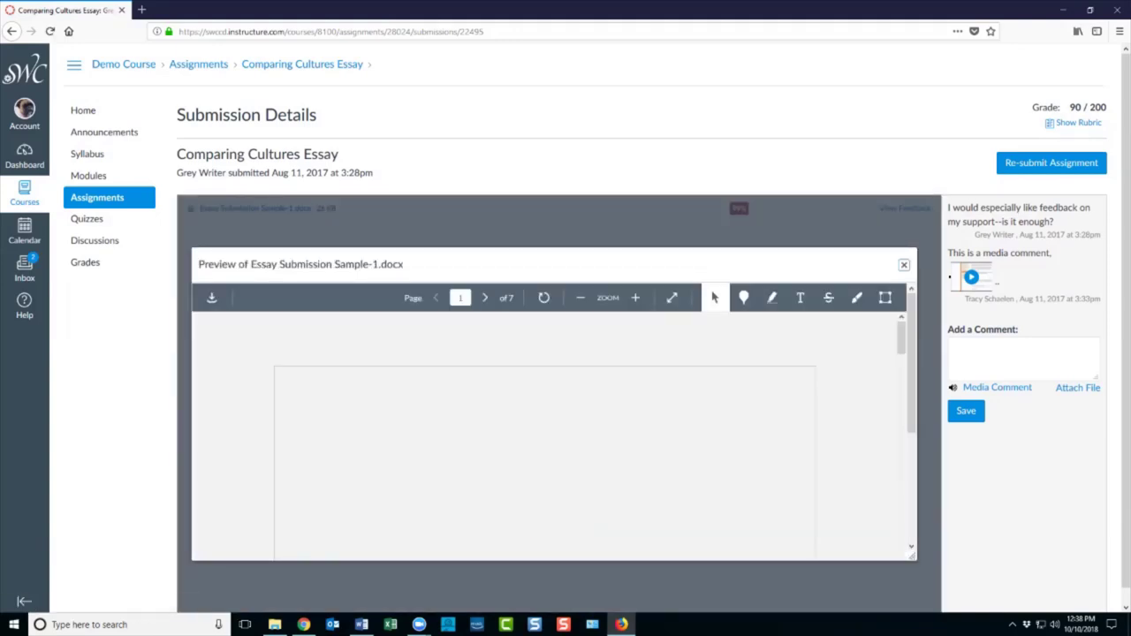
scroll(545, 437, "down", 2)
scroll(545, 437, "down", 2)
scroll(545, 437, "up", 3)
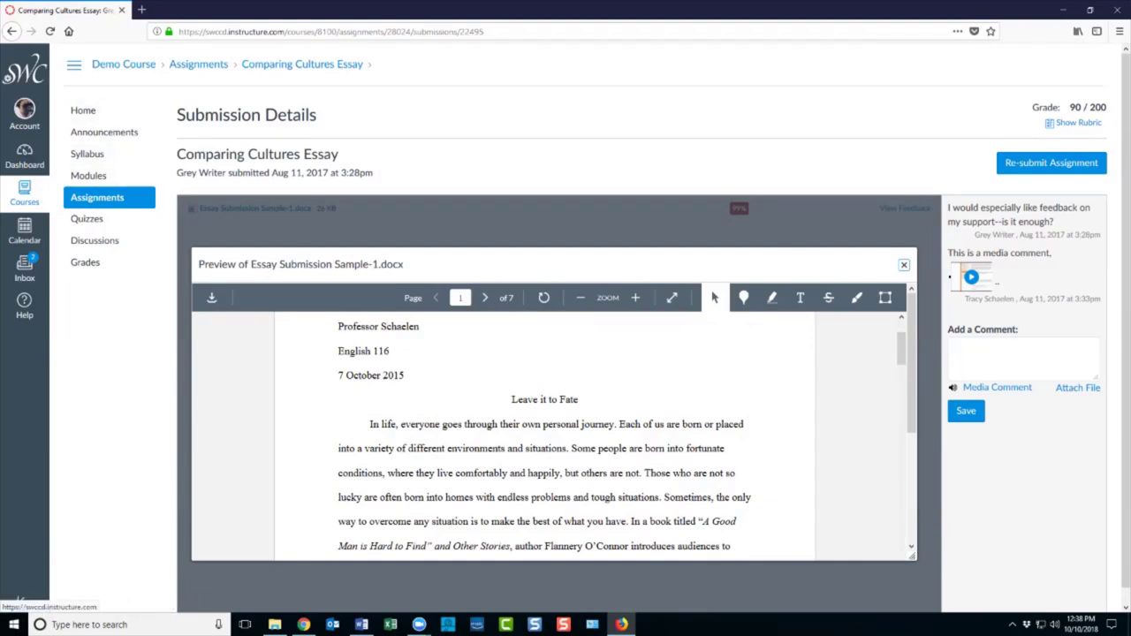
- Return to Grades, open the Epic Essay submission feedback, and view the annotated Essay Submission Sample.docx in full screen
left_click(84, 261)
left_click(202, 217)
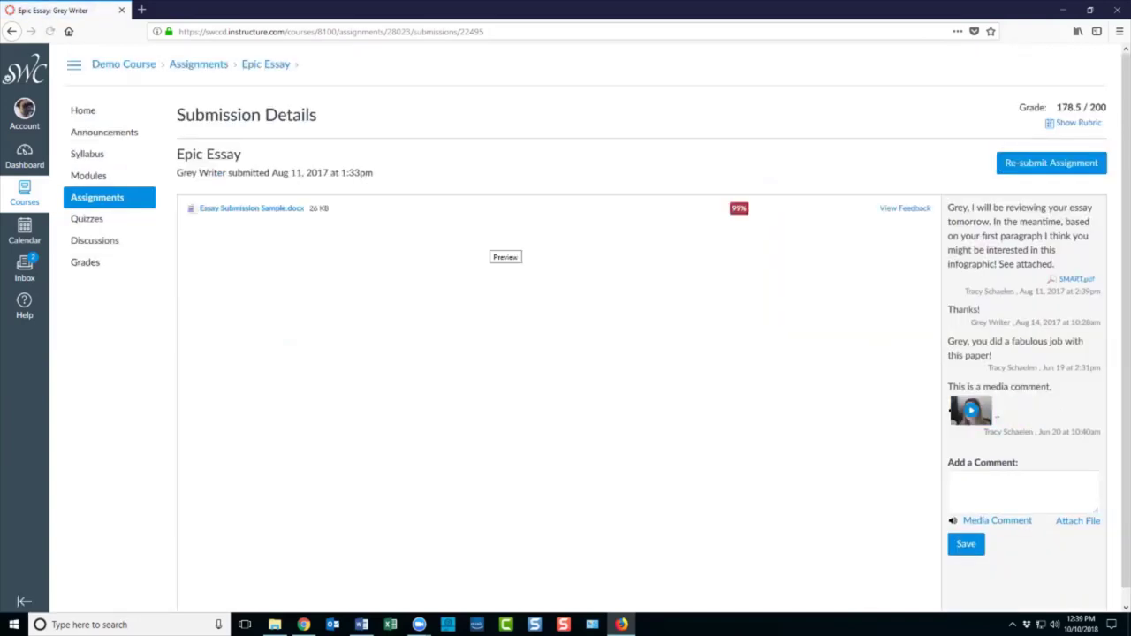
left_click(905, 208)
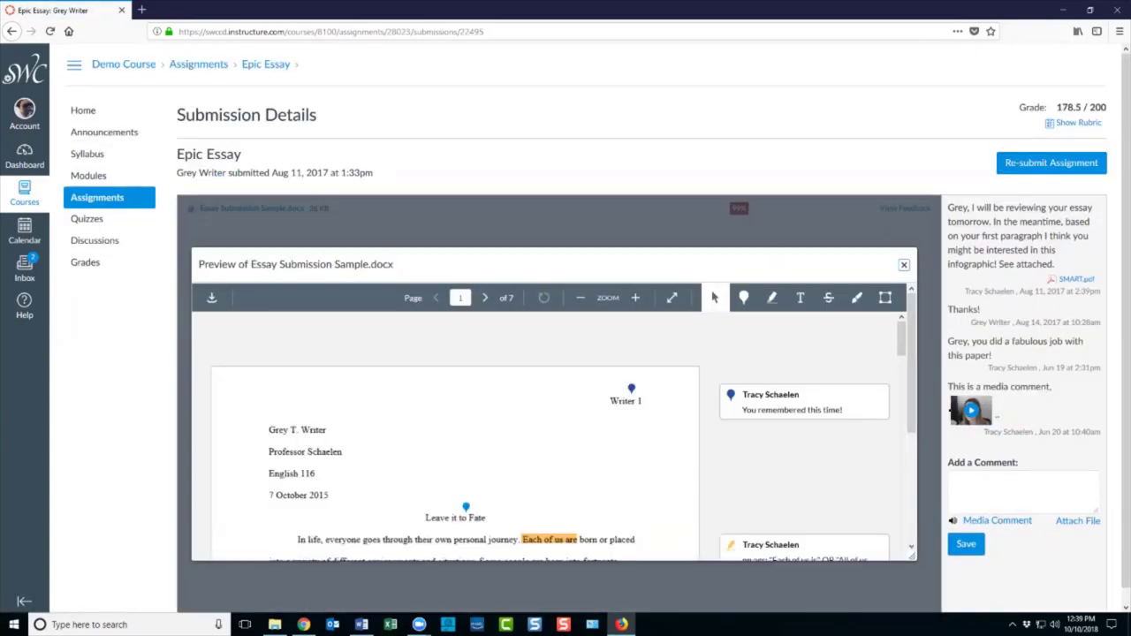
scroll(554, 423, "down", 1)
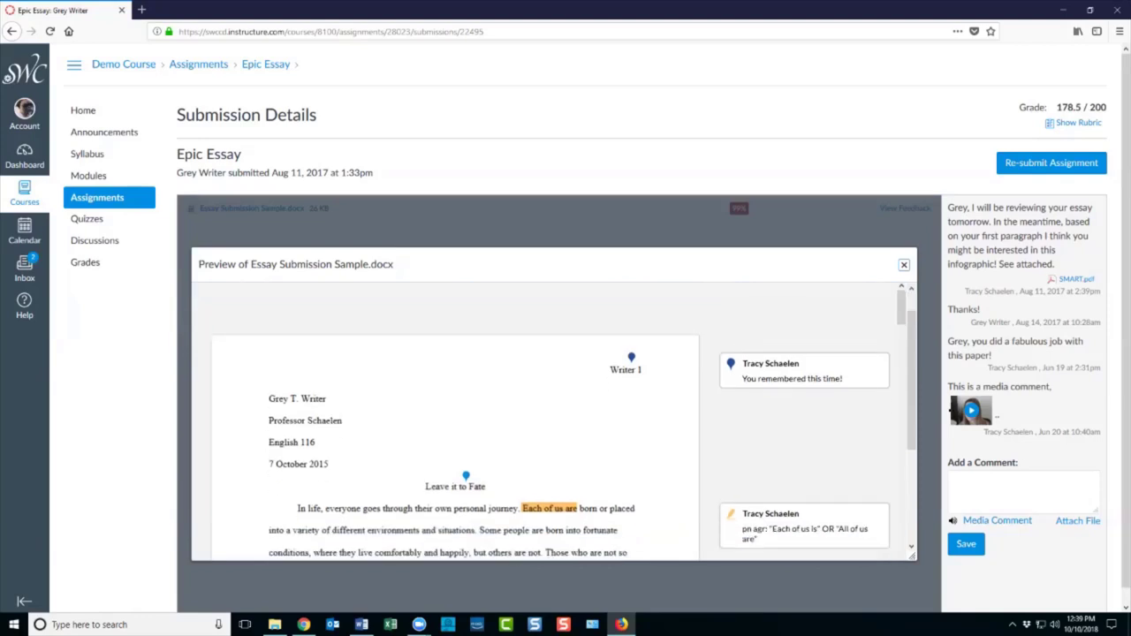
left_click(672, 297)
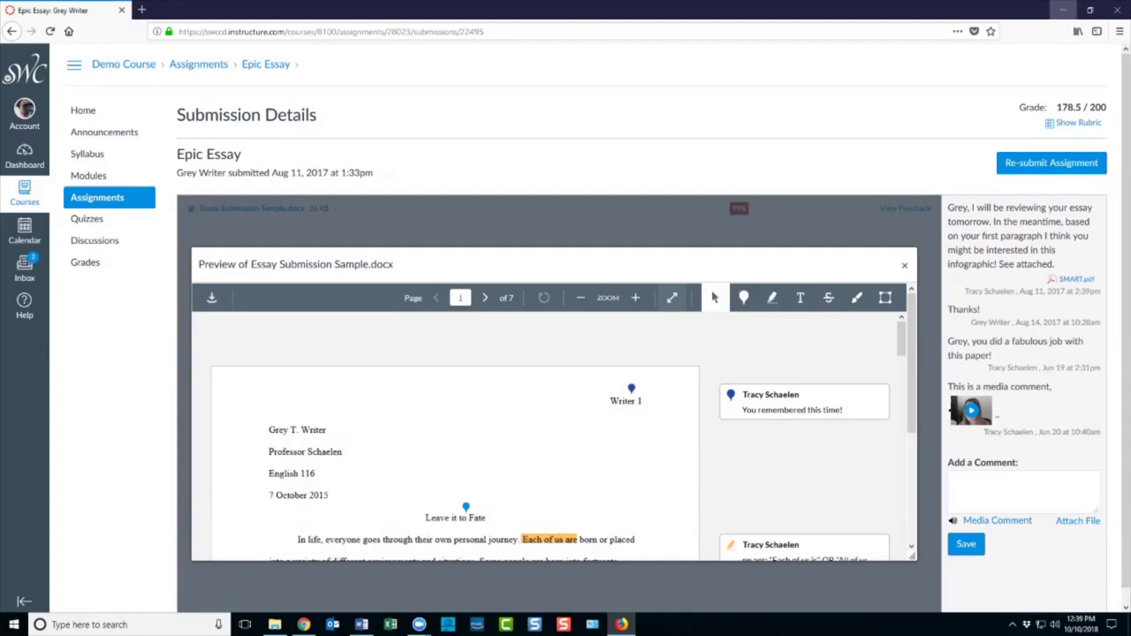
- Return from Firefox to SpeedGrader in Chrome, view the media comment dialog for the Epic Essay submission, and close it
left_click(1063, 10)
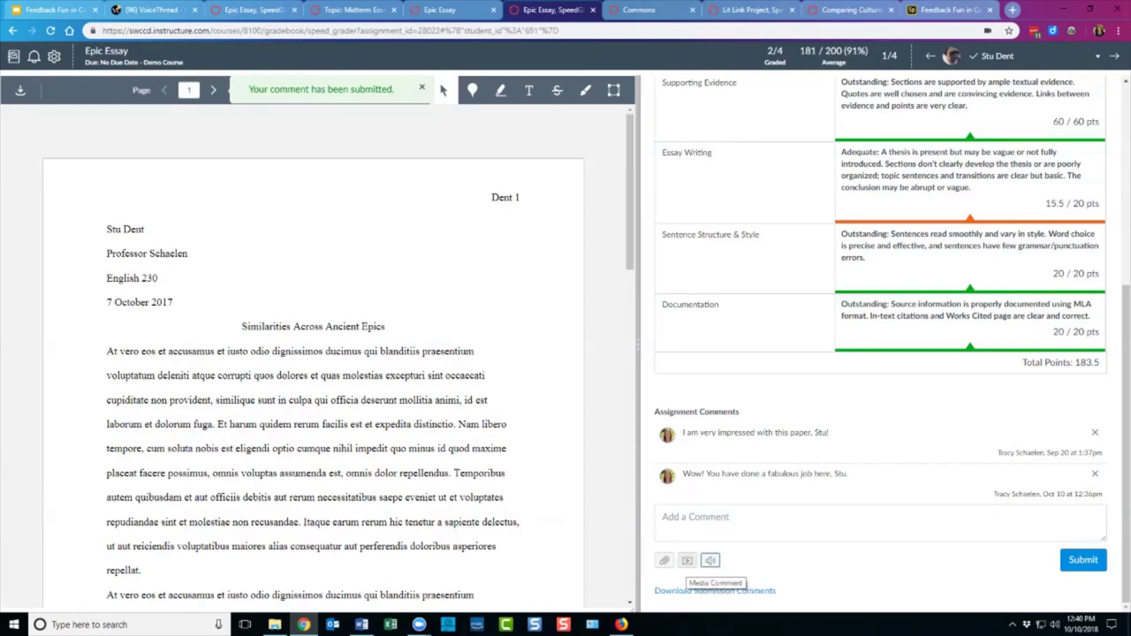
left_click(709, 560)
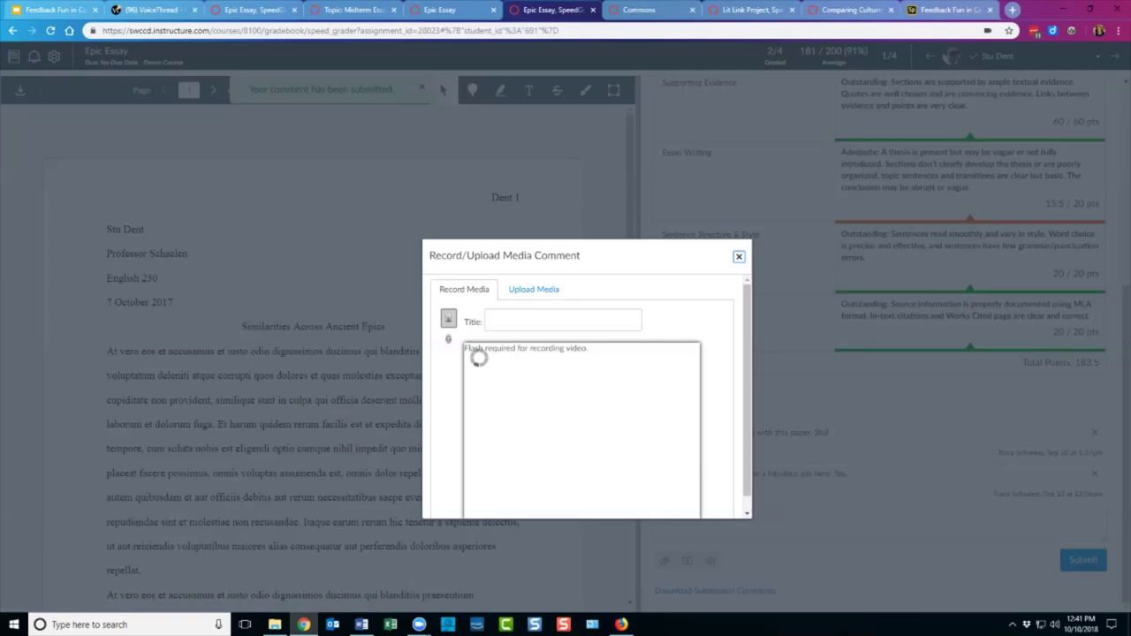
left_click(738, 256)
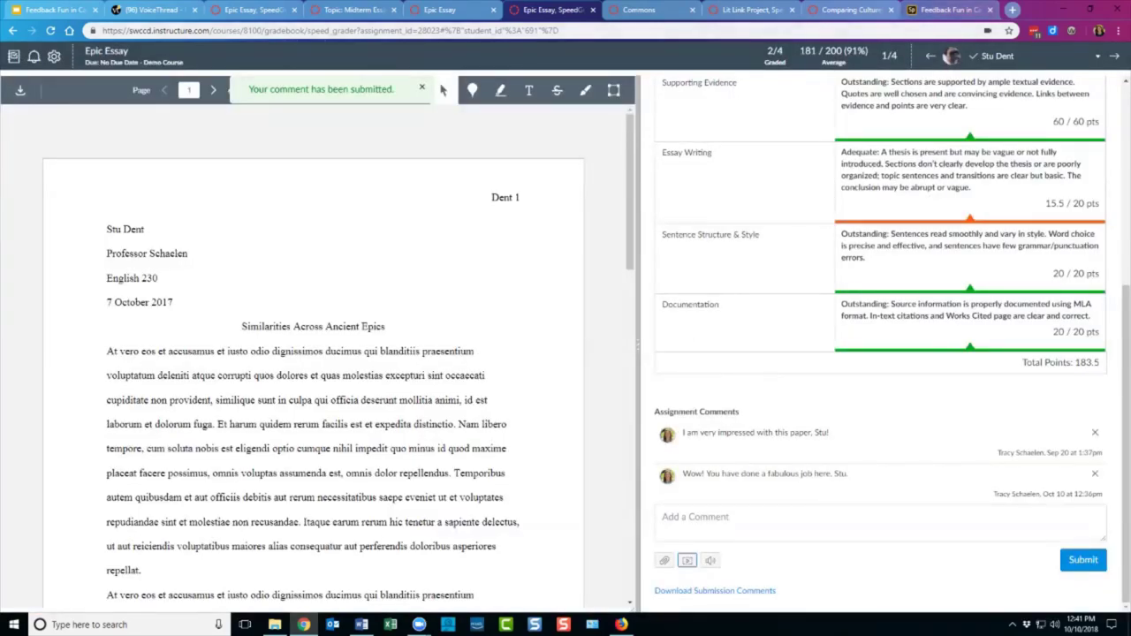
- Switch to the third student's Epic Essay submission, view the existing media comment in the player, and close it
left_click(998, 56)
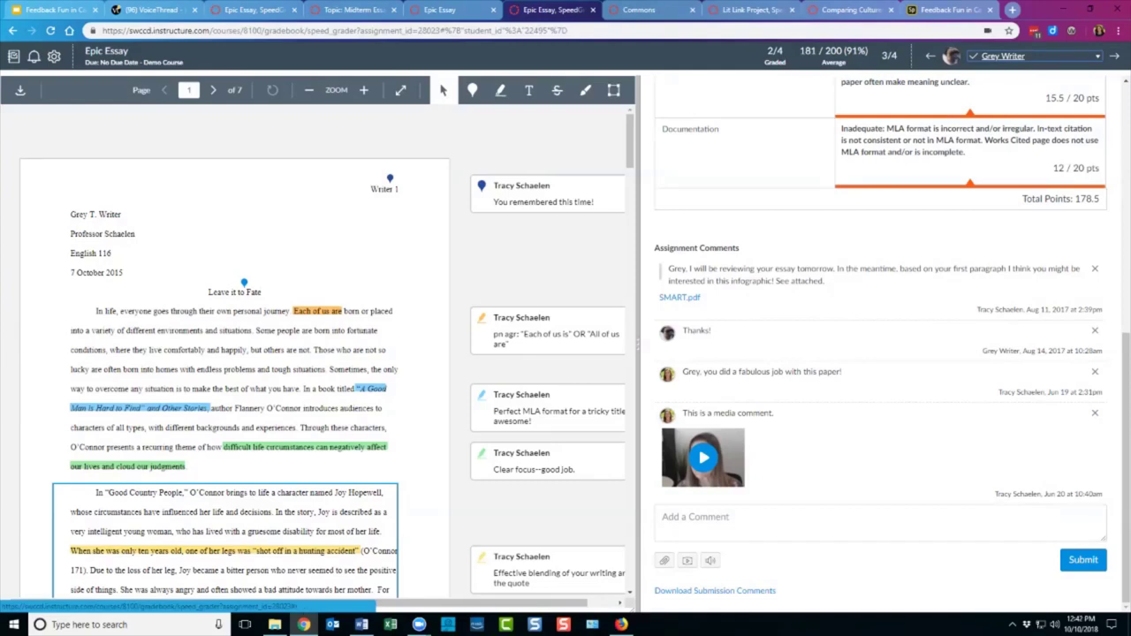
left_click(702, 456)
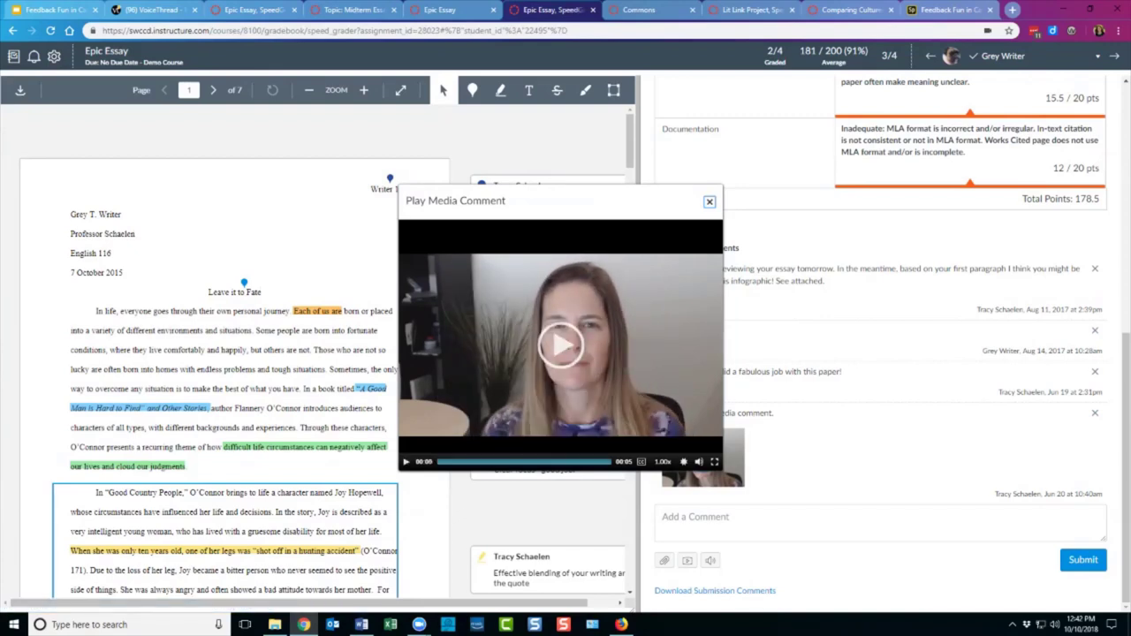
key("Escape")
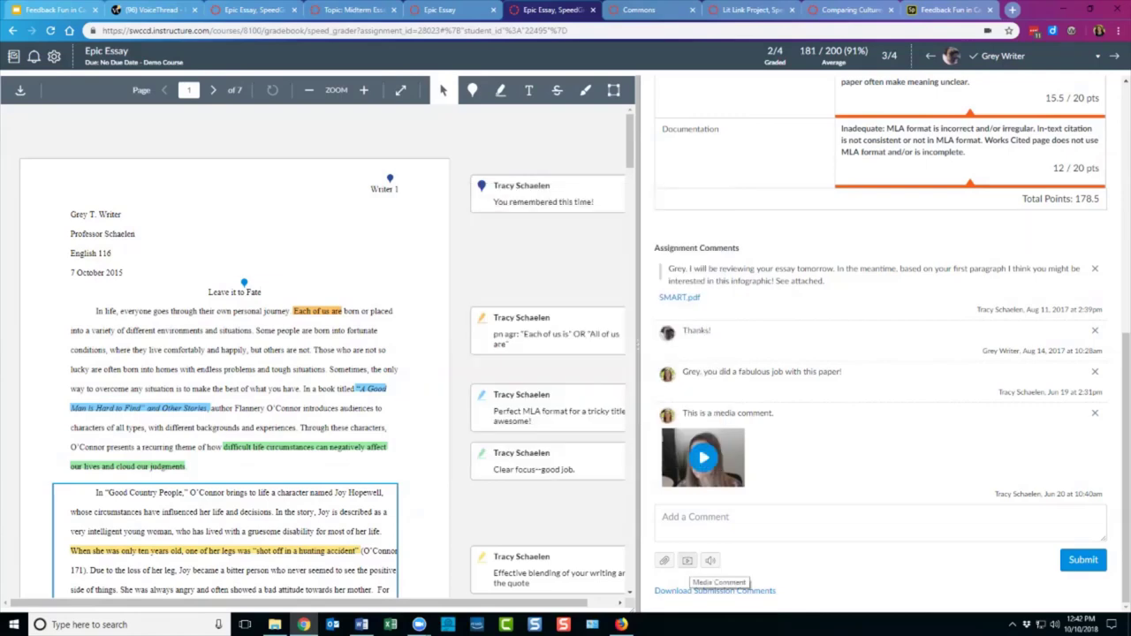
- Upload High 5.mp4 from the Feedback Fun folder as a media comment and delete the older Jun 20 media comment
left_click(711, 560)
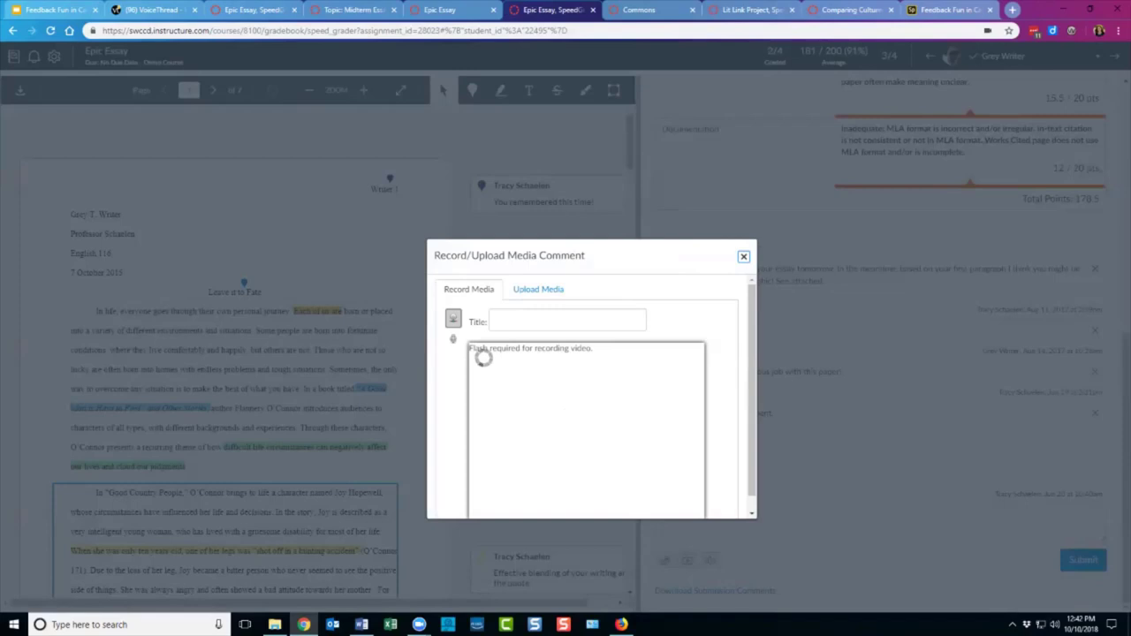
left_click(538, 289)
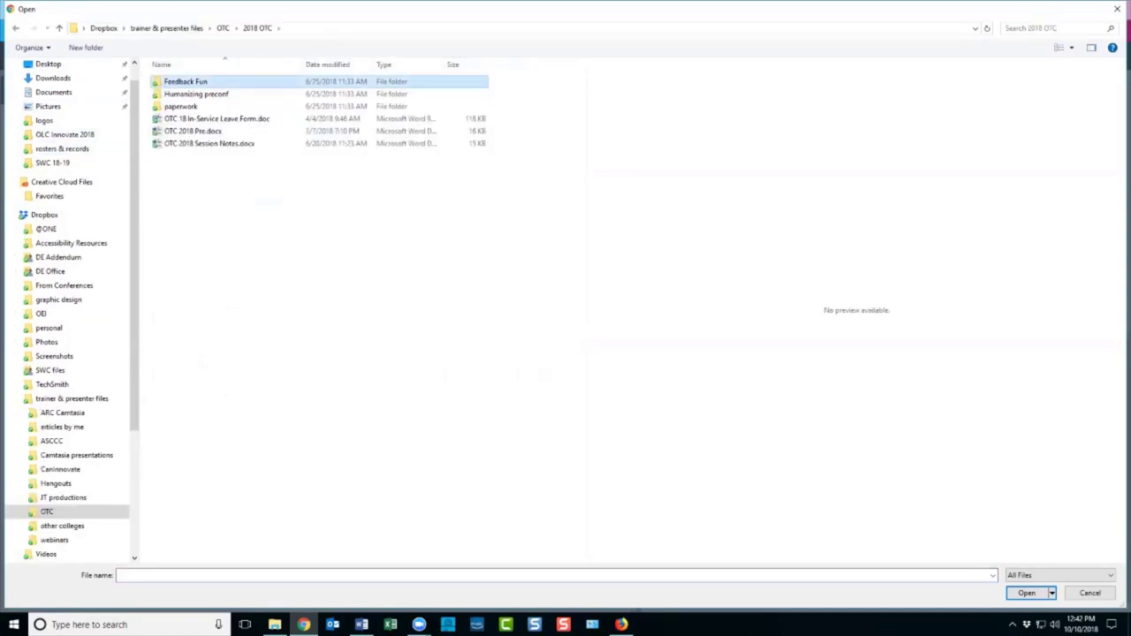
double_click(220, 78)
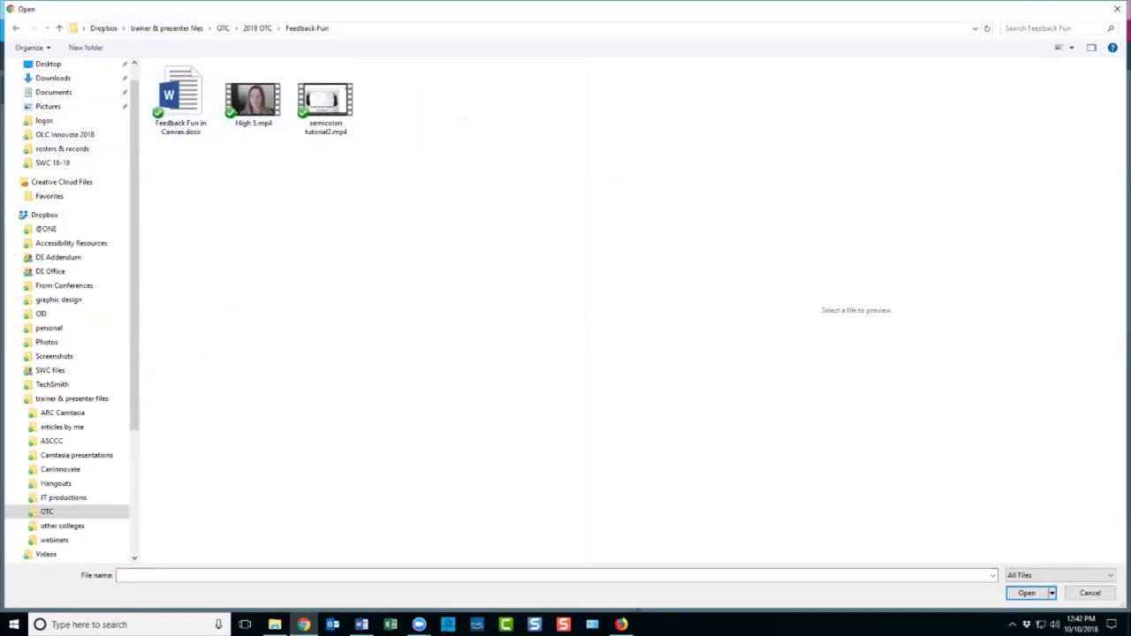
left_click(252, 99)
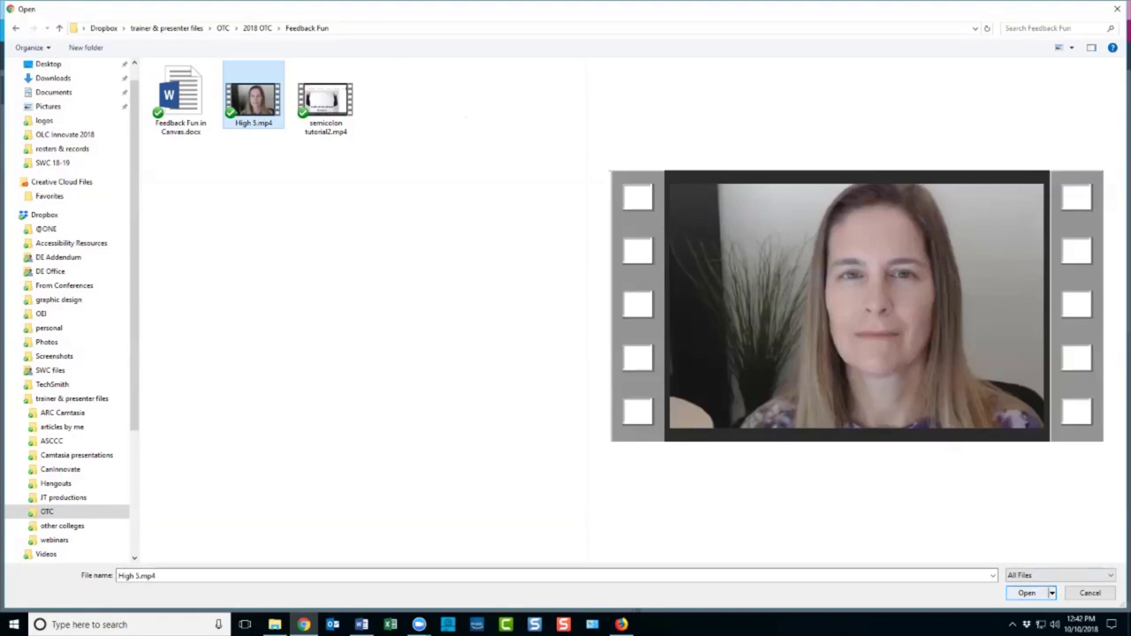
left_click(1026, 593)
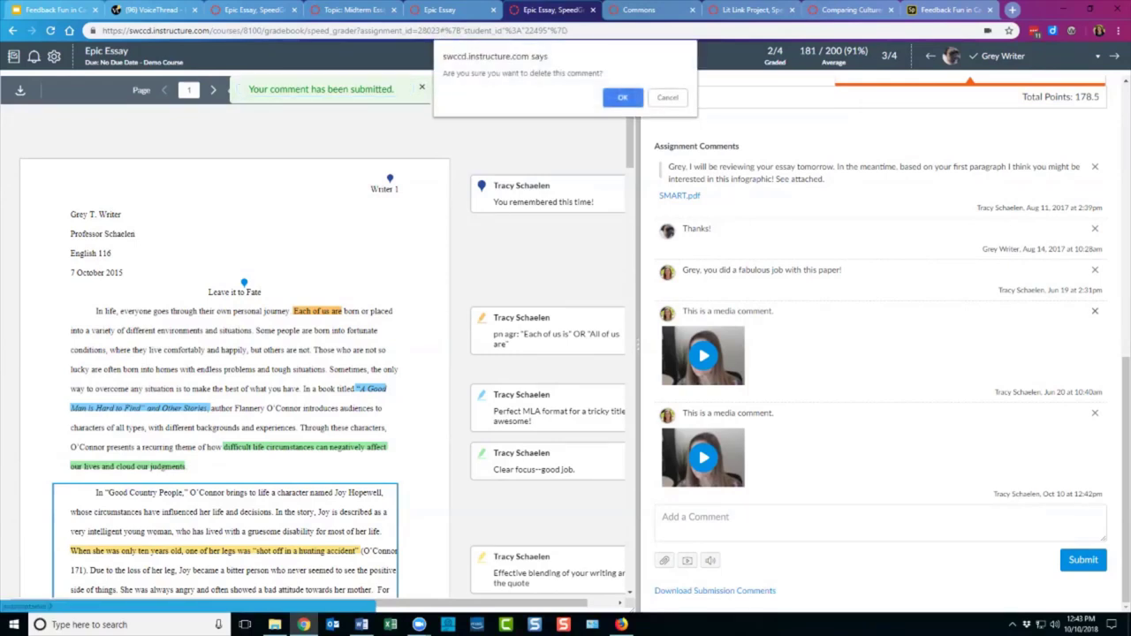
key("Return")
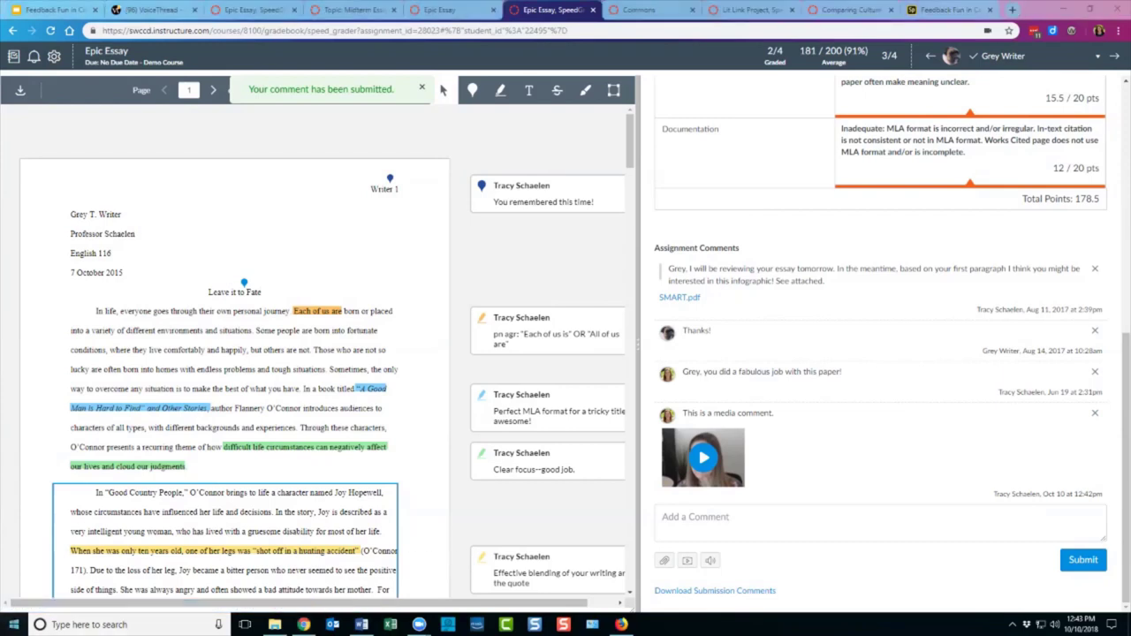
- Launch the Windows Camera app, record a video of about 3 seconds, and open the saved clip
left_click(13, 625)
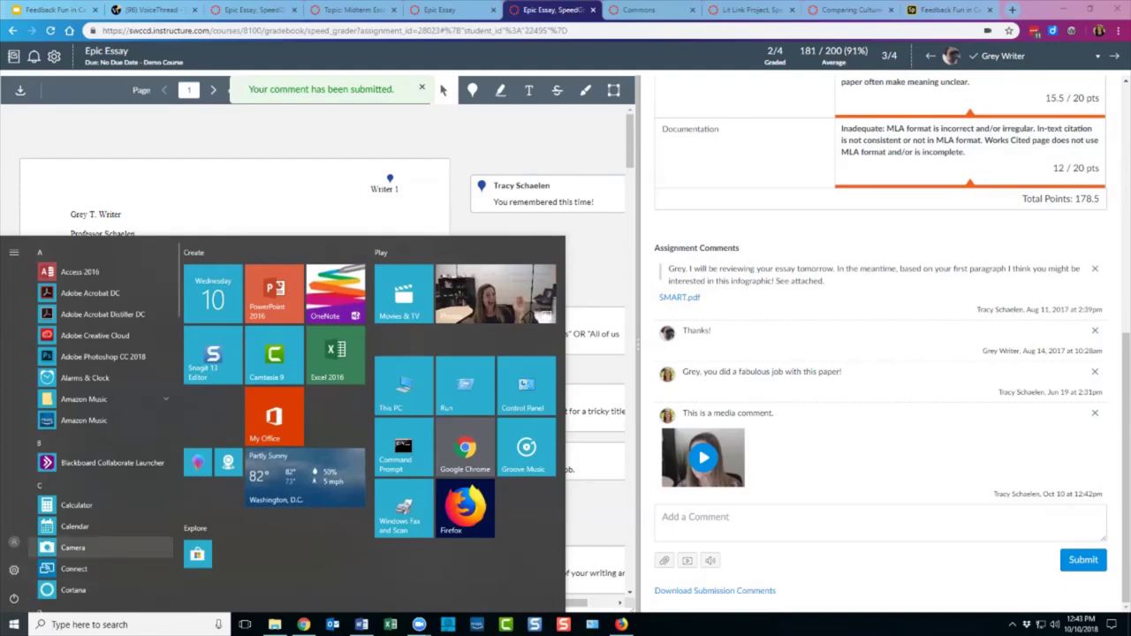
left_click(74, 547)
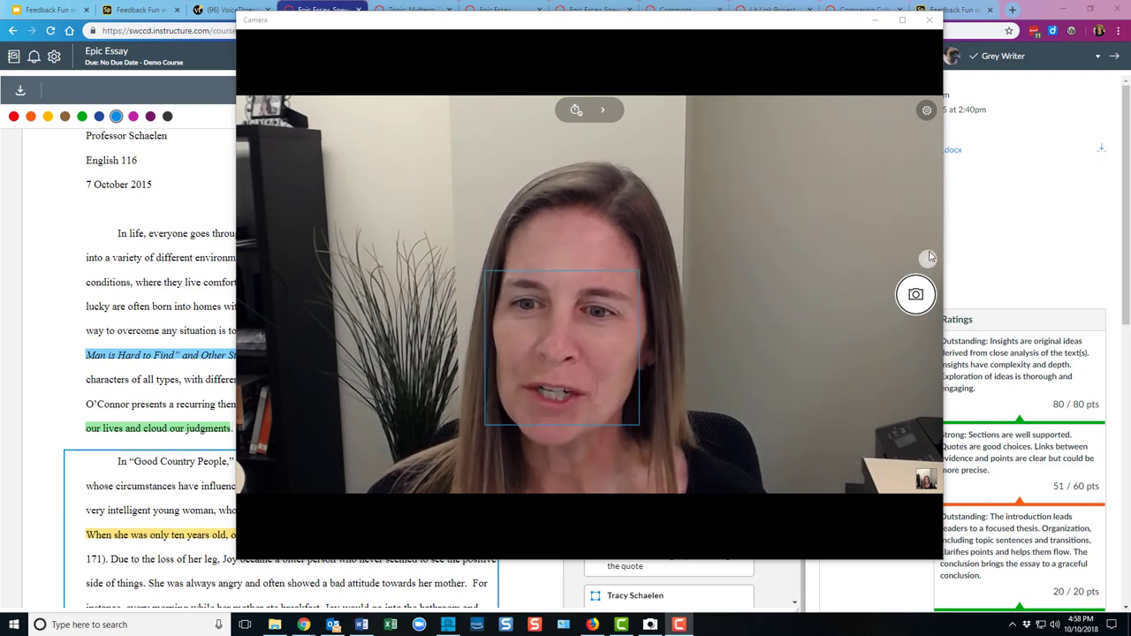
left_click(927, 258)
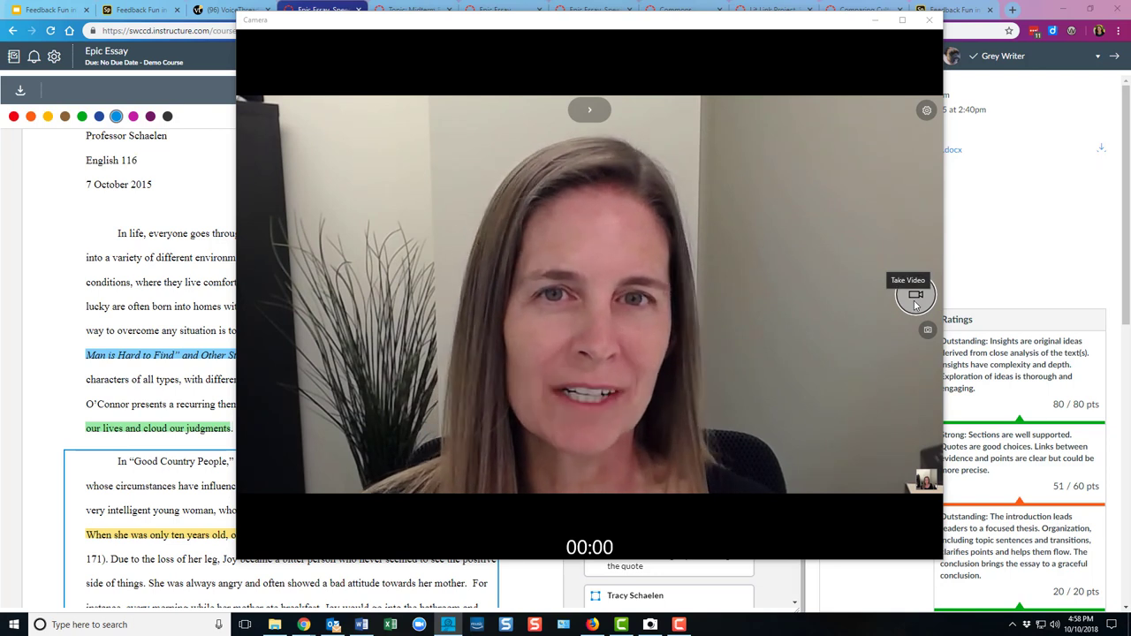
left_click(916, 304)
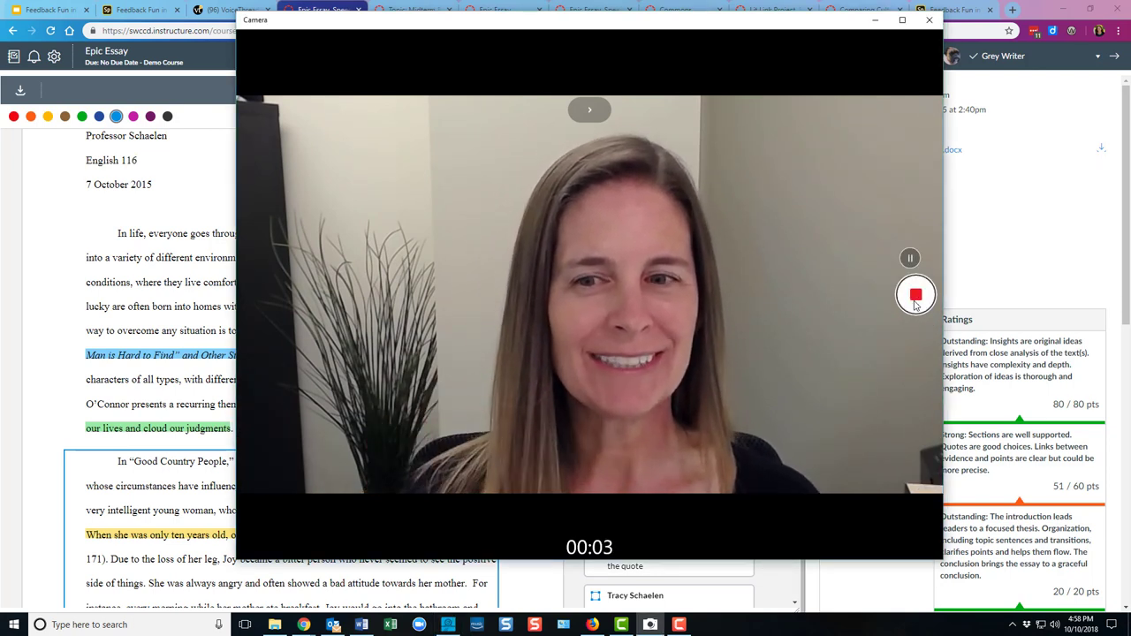
left_click(915, 297)
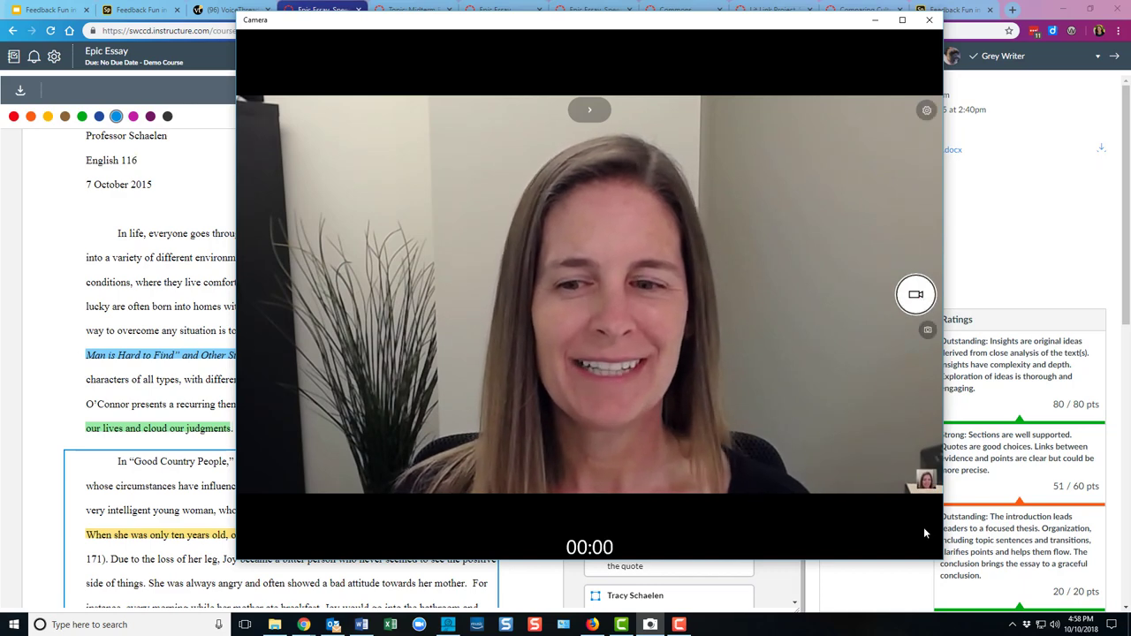
left_click(925, 482)
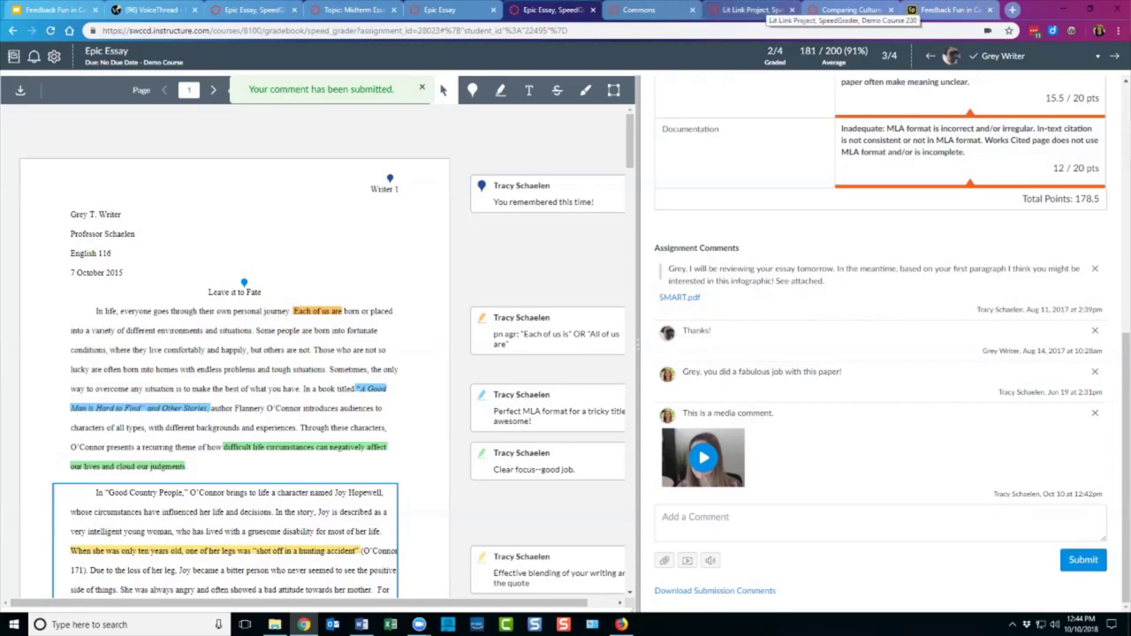
- View the Lit Link Project submission, switch to the Comparing Cultures Essay, and play its media comment in full screen
left_click(753, 10)
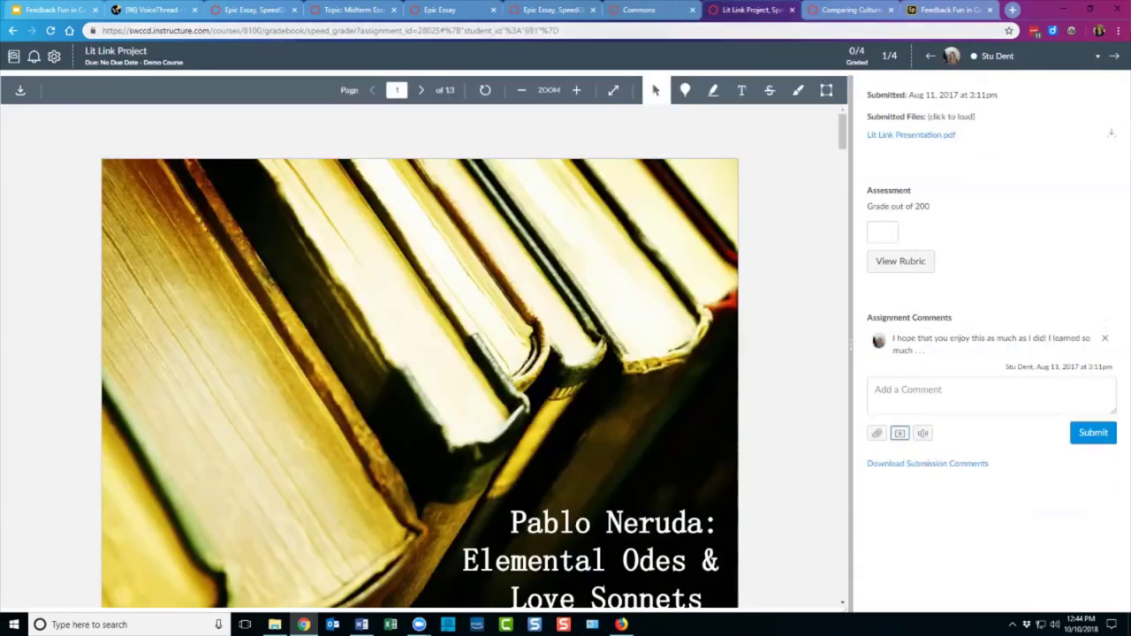
key("ctrl+Tab")
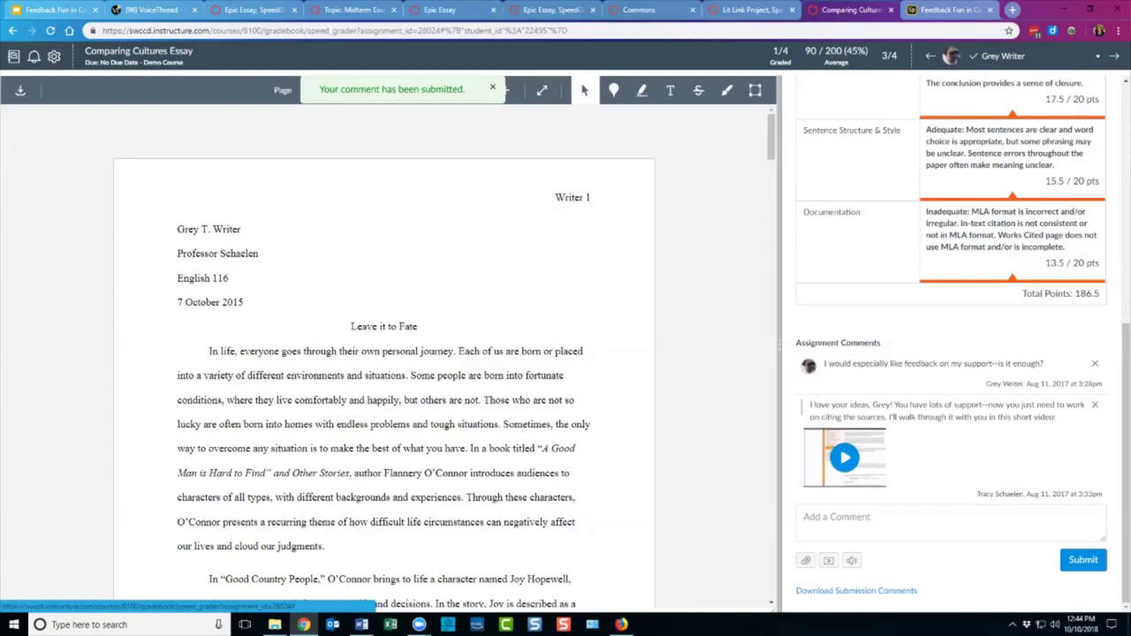
left_click(844, 457)
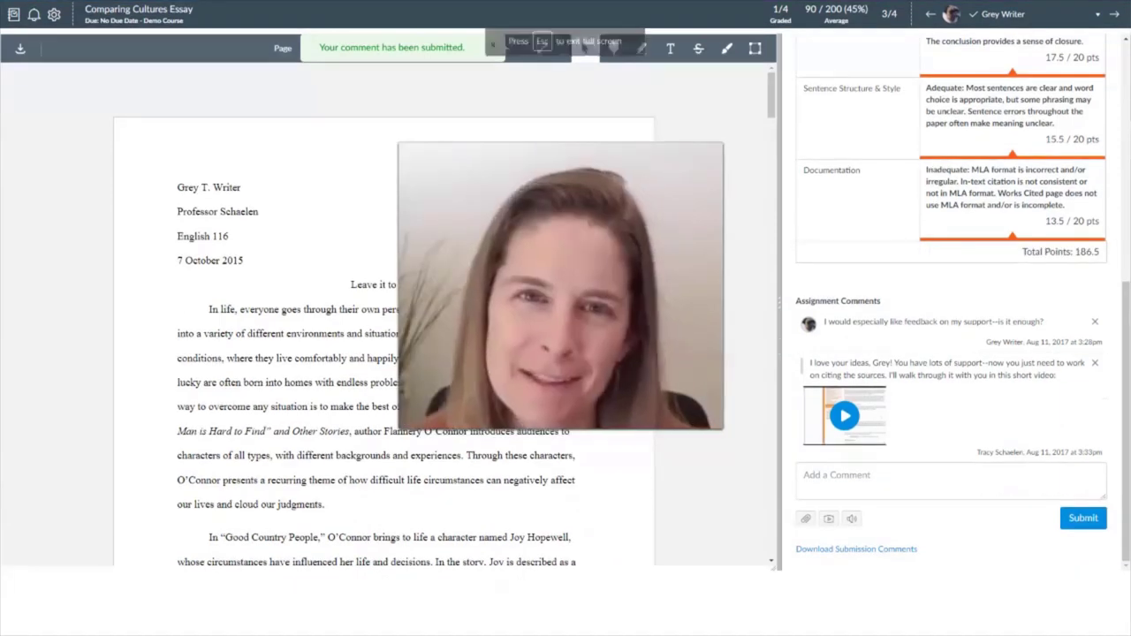
left_click(714, 461)
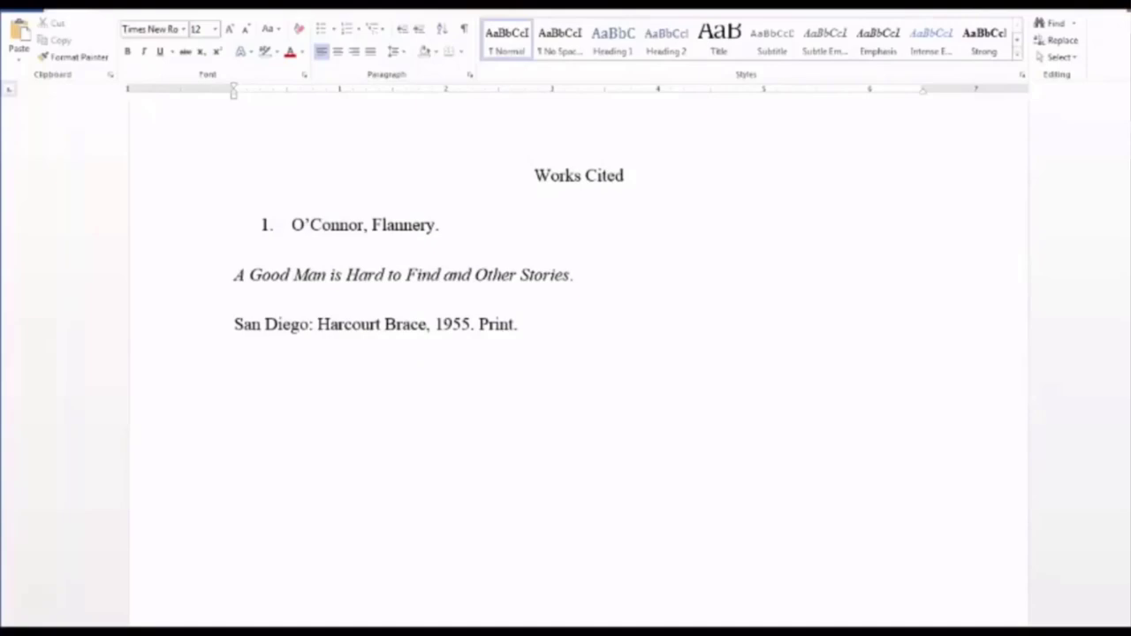
- Pause the video feedback, skip ahead through the MLA citation walkthrough to 01:47, and close the player
key("alt+Tab")
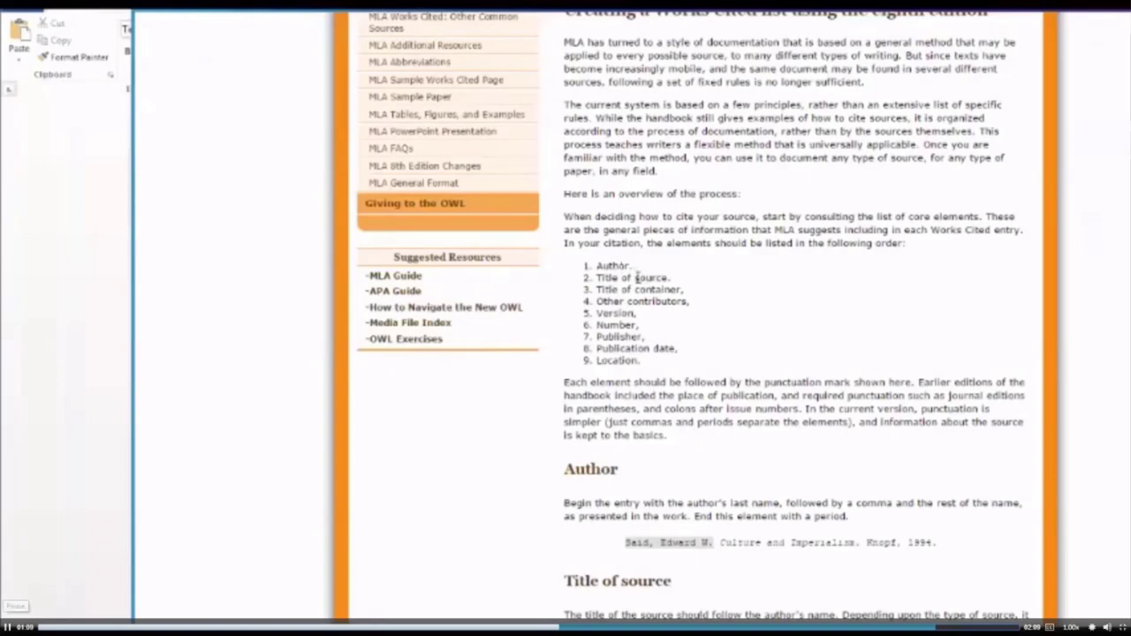
key("space")
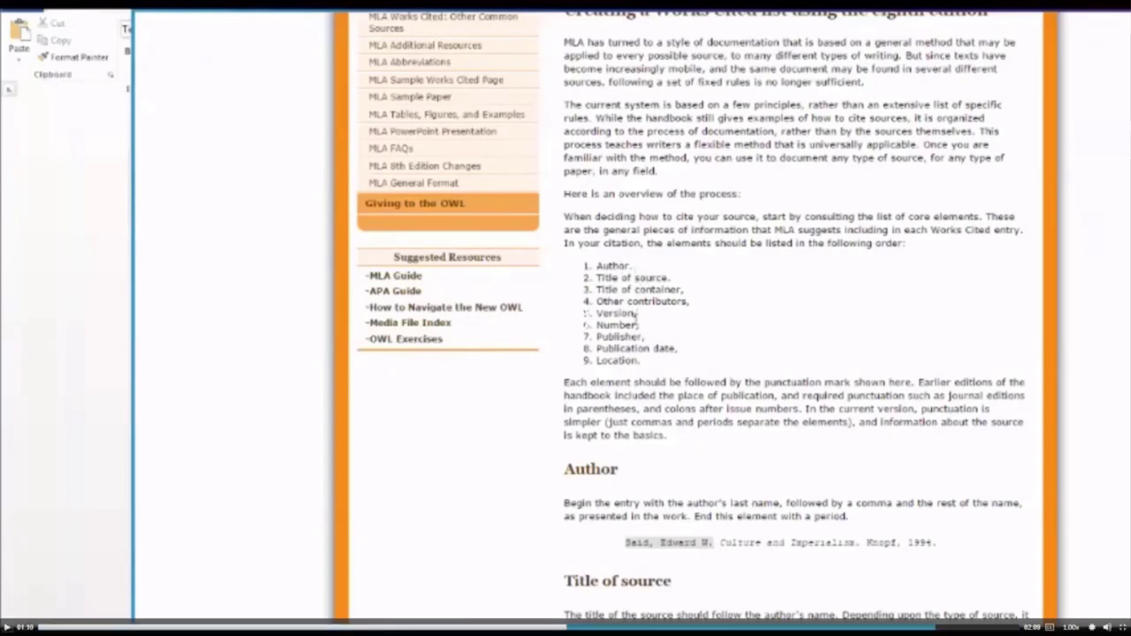
key("Right")
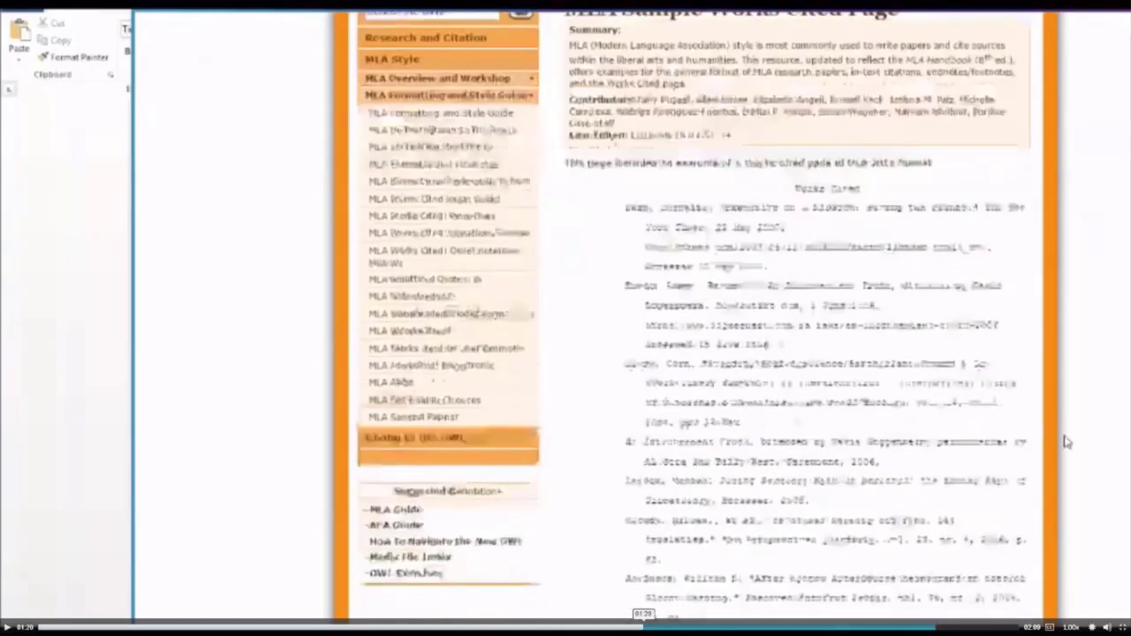
key("Right")
key("Right")
key("Right")
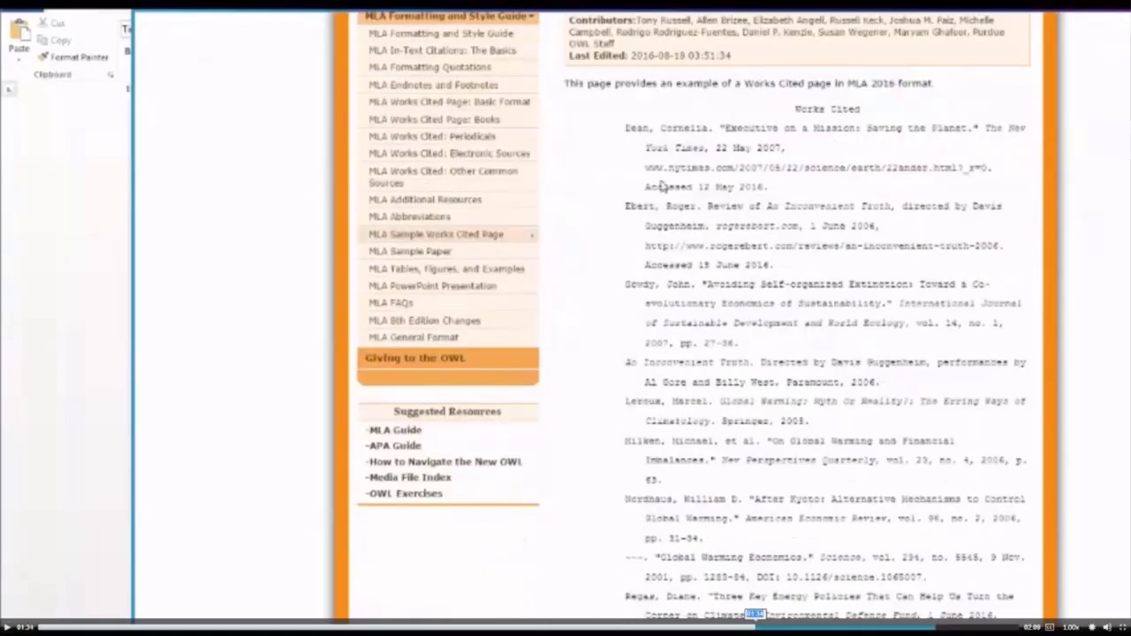
key("Right")
key("Right")
key("Right")
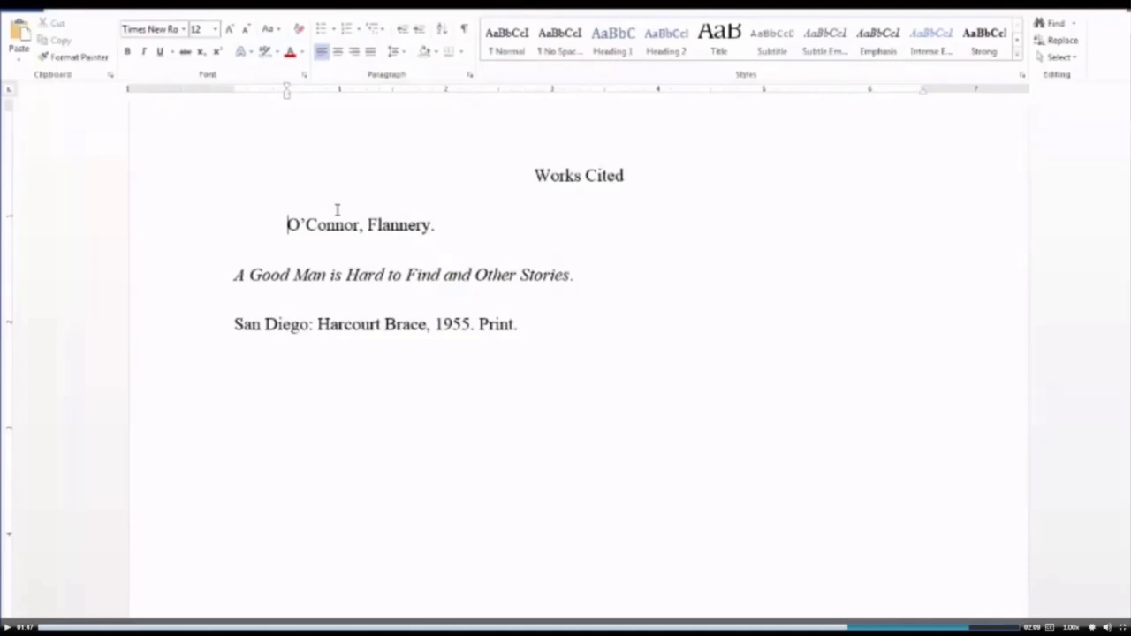
key("Escape")
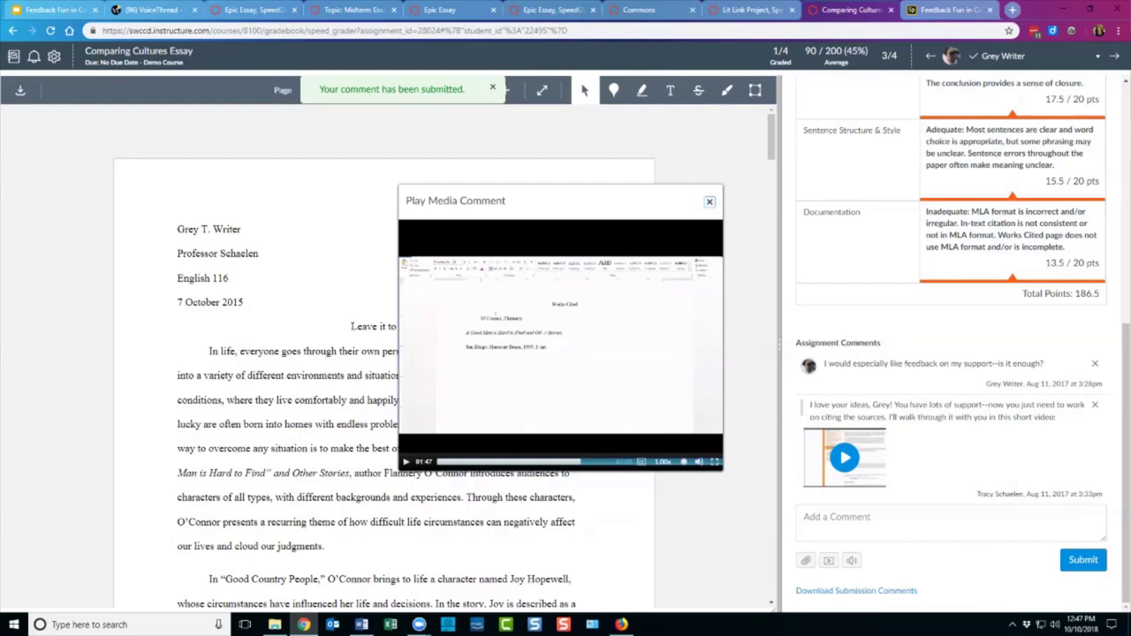
left_click(709, 201)
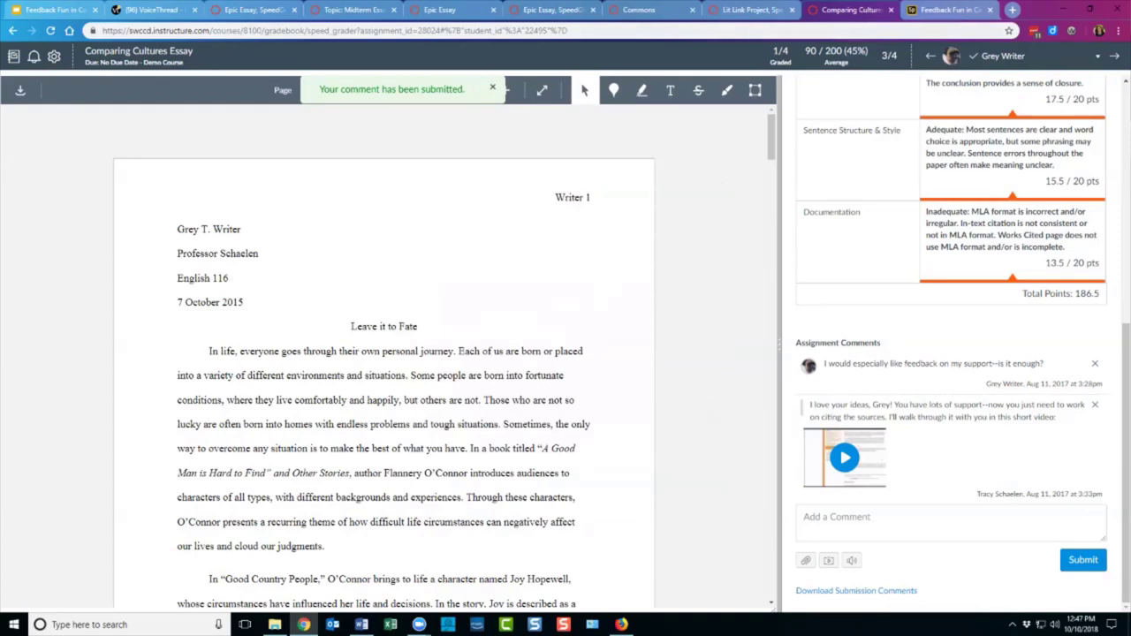
- Open the first student's Comparing Cultures Essay submission, look through MLA format.pdf, and watch its media comment in full screen
left_click(1003, 56)
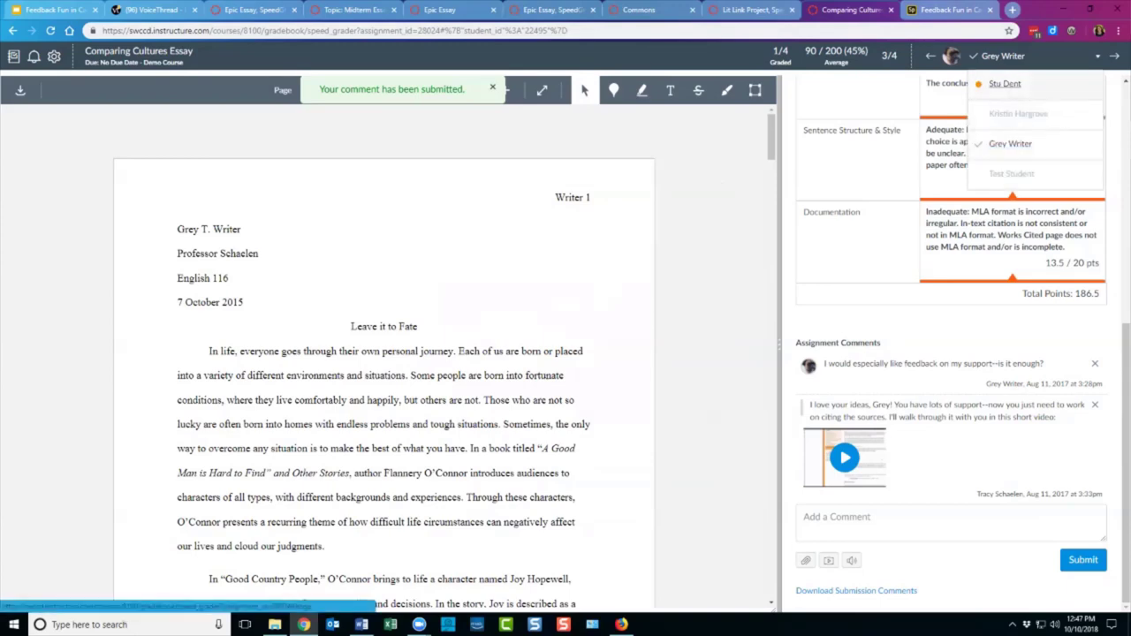
left_click(1004, 83)
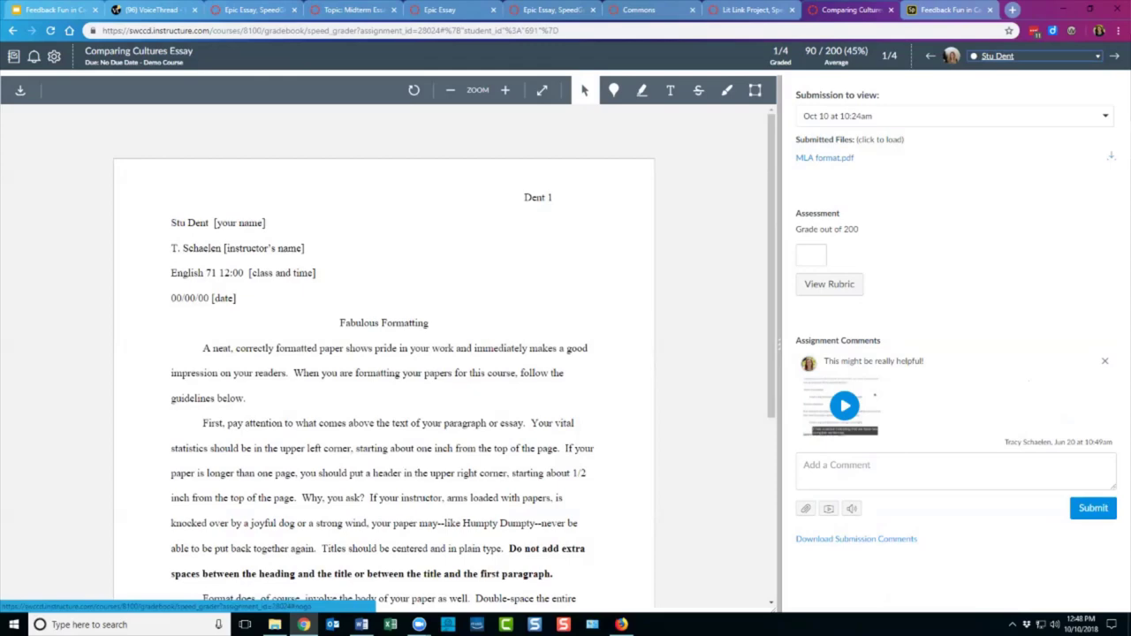
scroll(383, 354, "down", 2)
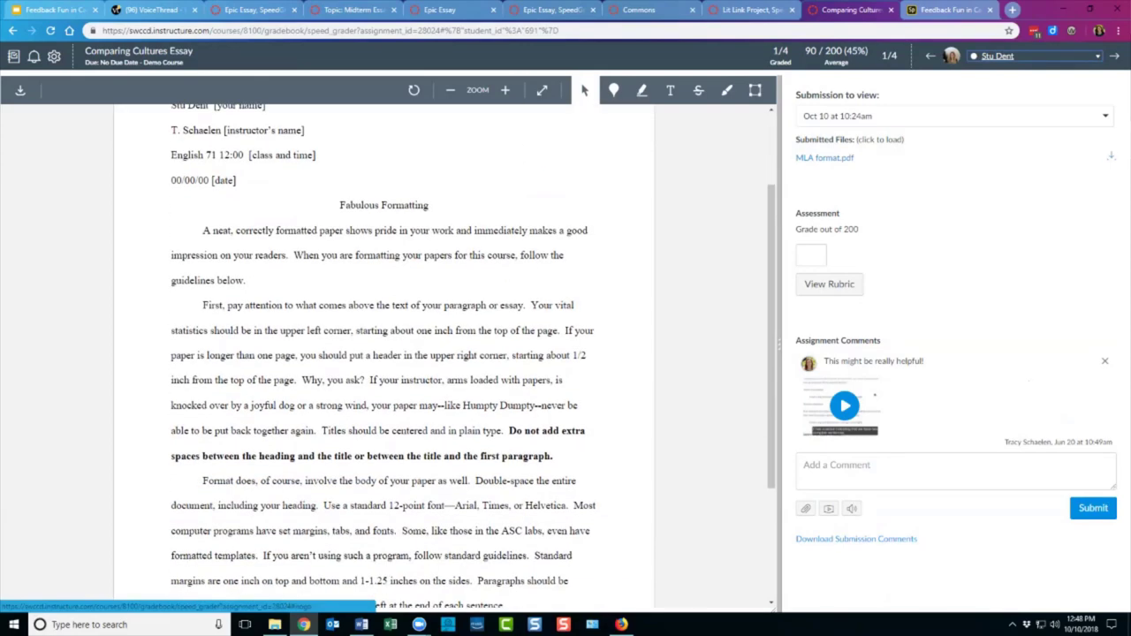
scroll(384, 353, "down", 1)
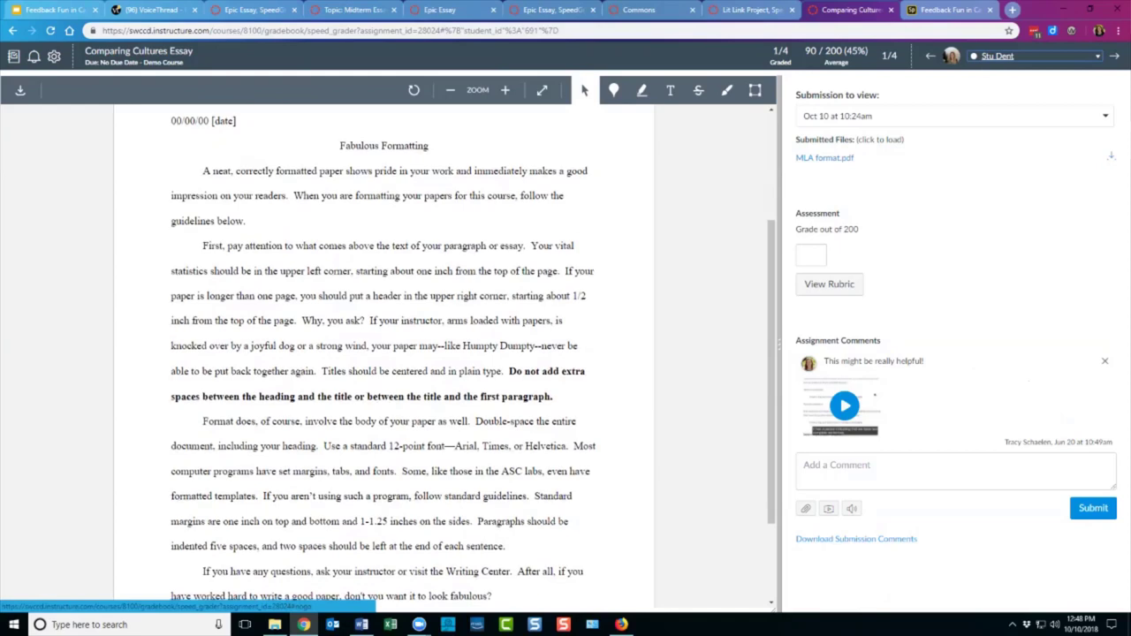
scroll(383, 354, "down", 2)
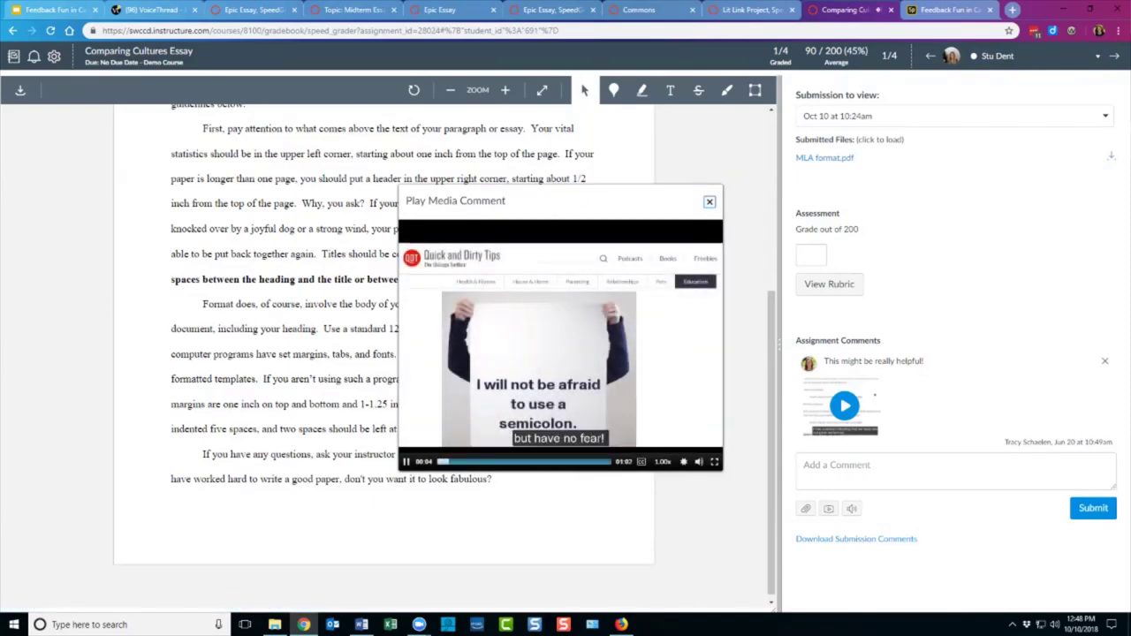
left_click(714, 461)
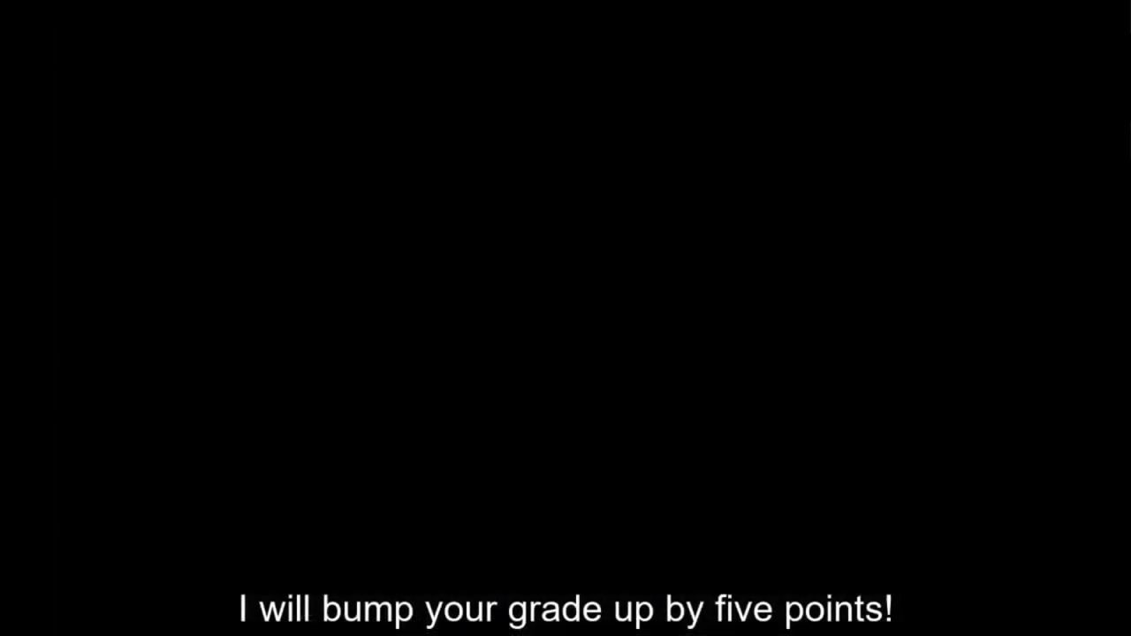
key("Escape")
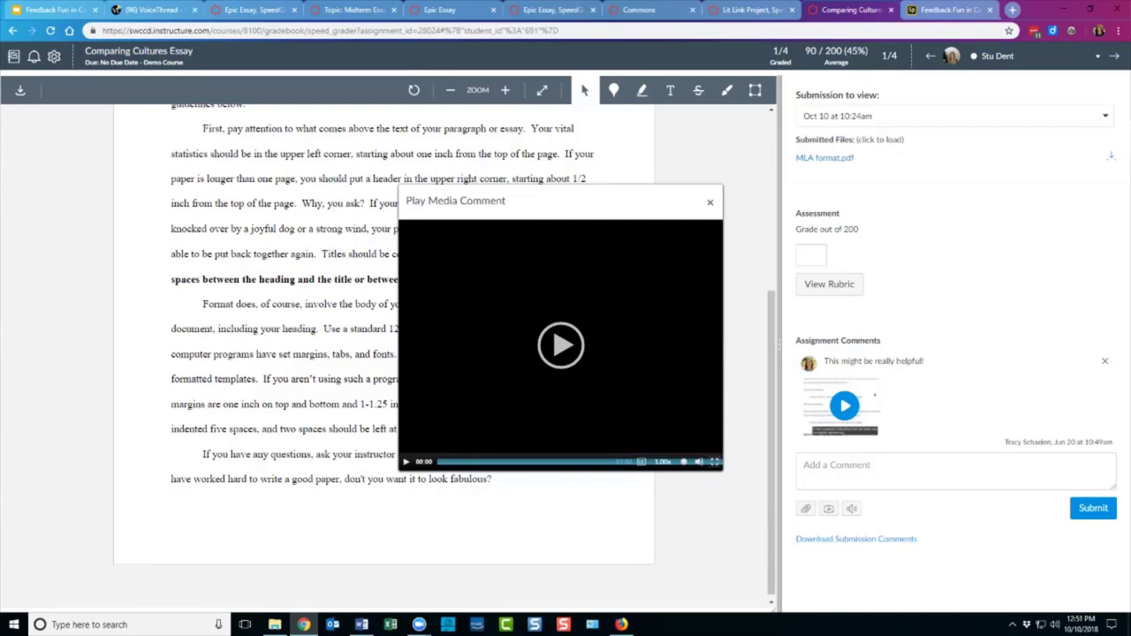
- Switch to the Feedback Fun in Canvas presentation and show the slide with tips for audio/video feedback
mouse_move(303, 623)
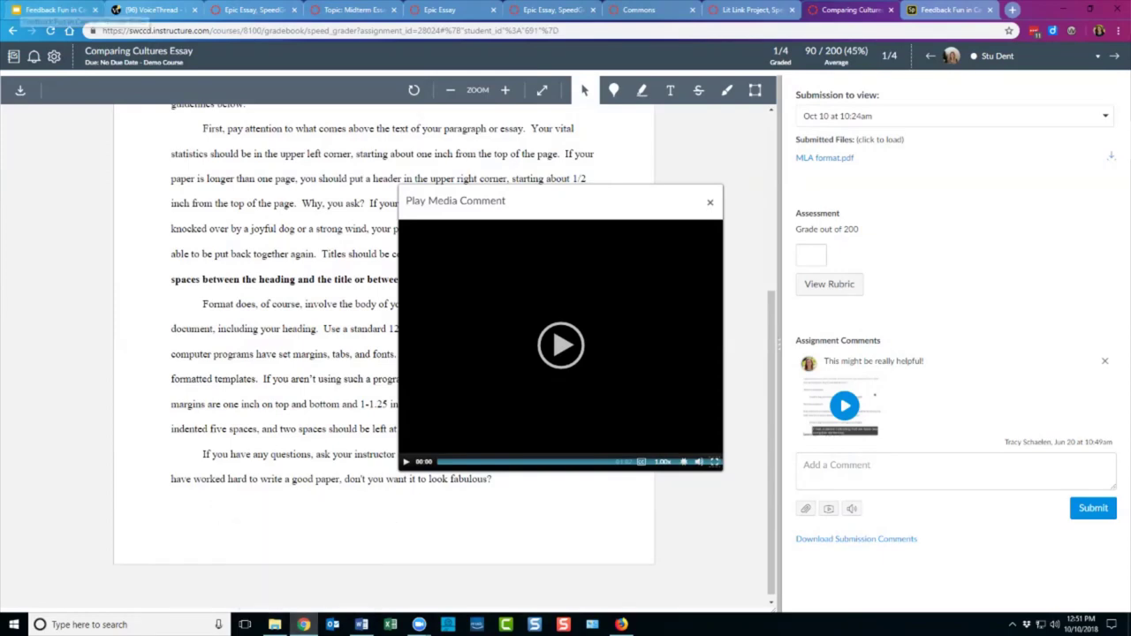
left_click(53, 10)
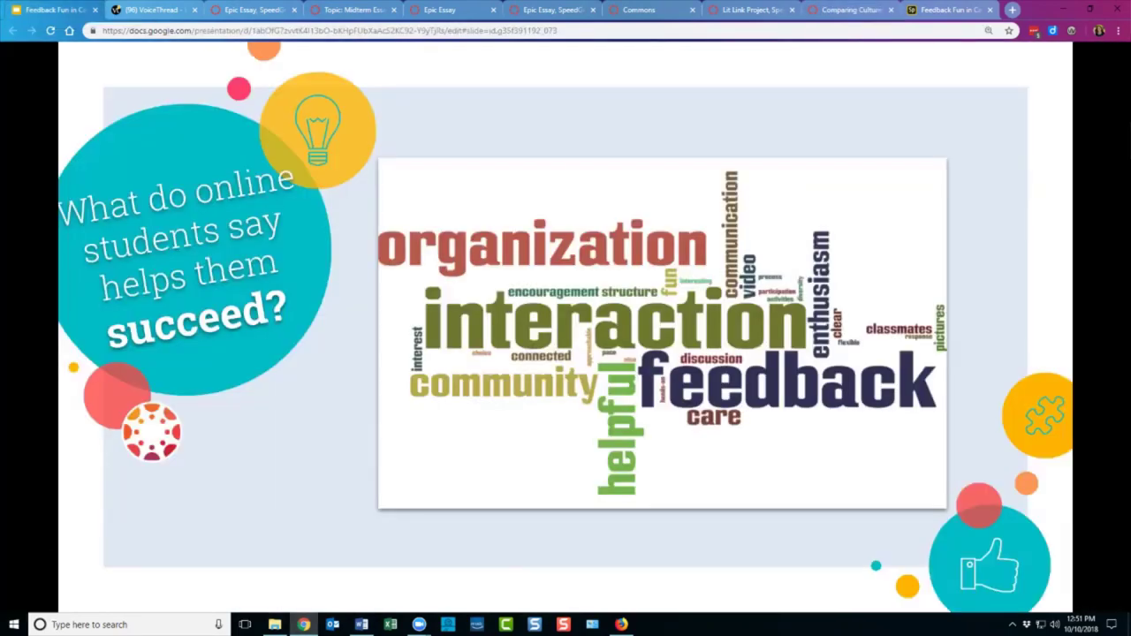
key("Right")
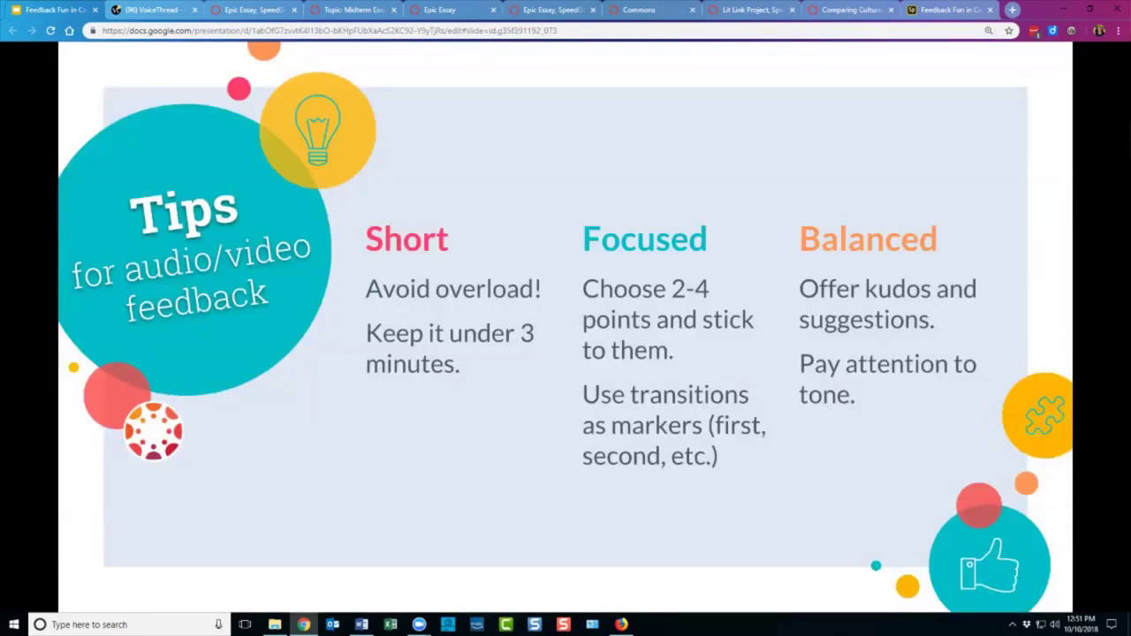